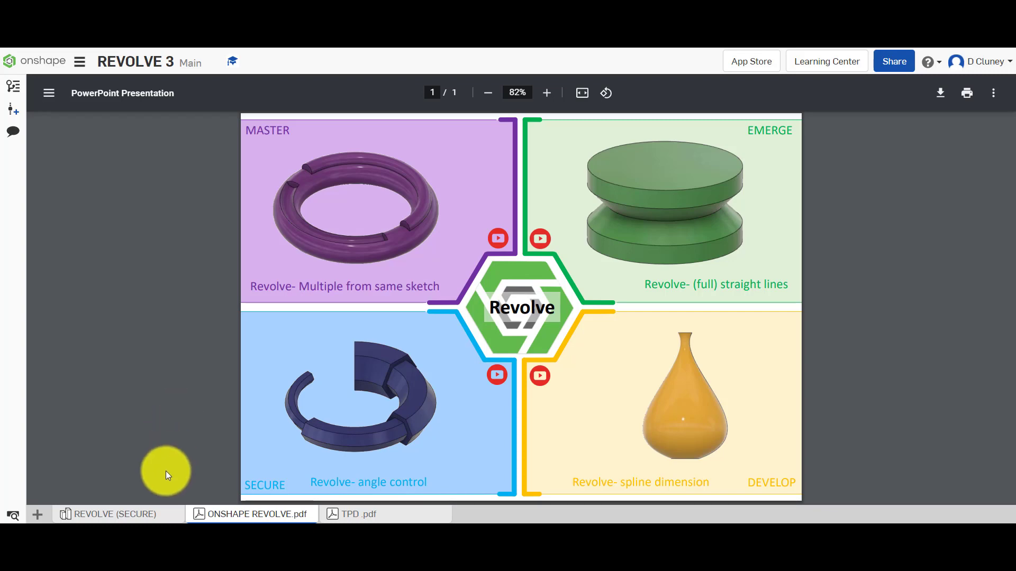
Step: Inspect the REVOLVE (SECURE) ring from all sides, then bring up the add-element menu
click(106, 513)
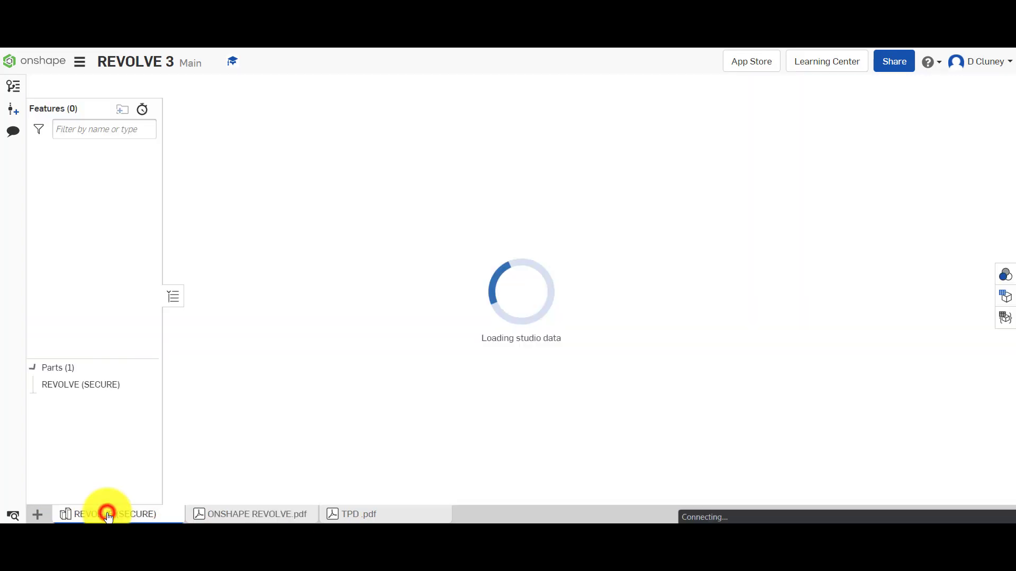
right_drag(370, 297, 348, 257)
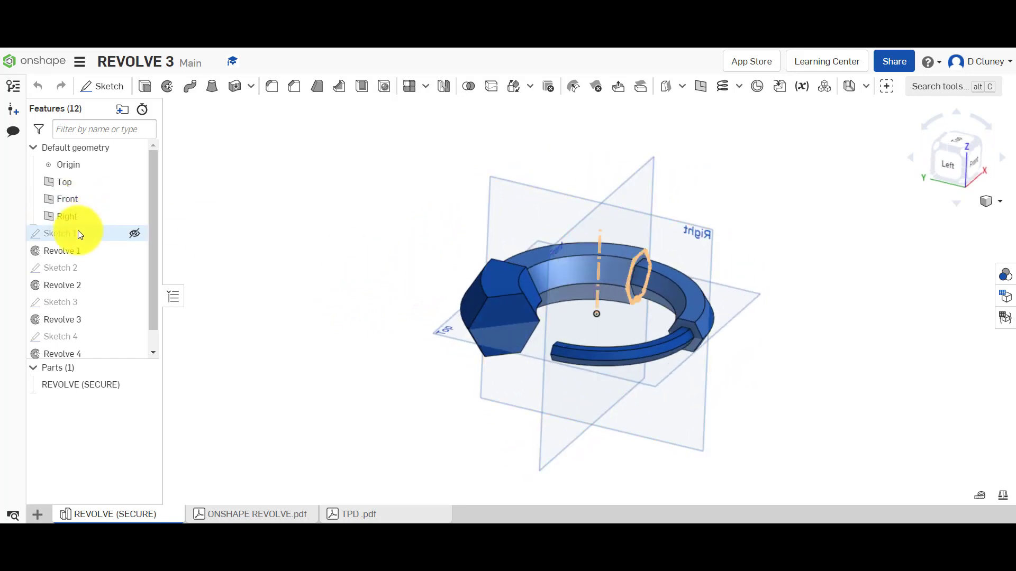
right_drag(752, 223, 685, 258)
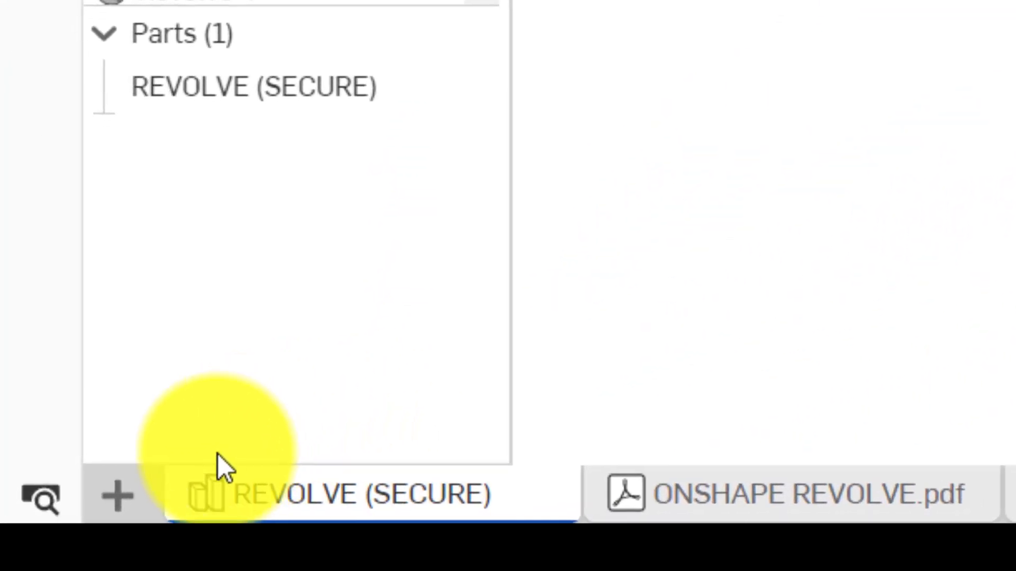
click(132, 505)
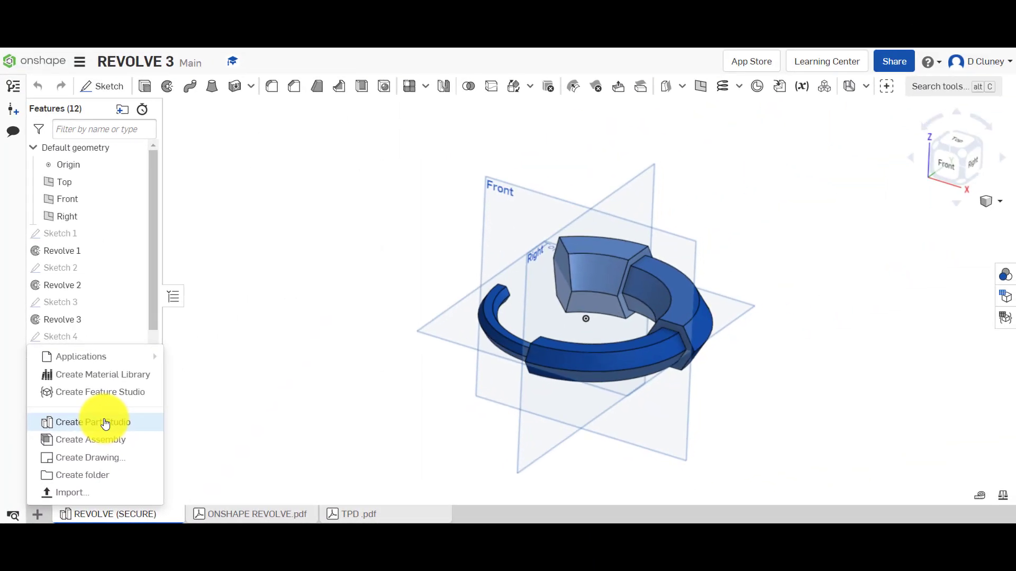
Step: Create a new Part Studio, move it after REVOLVE (SECURE), and rename it TUTORIAL
click(327, 202)
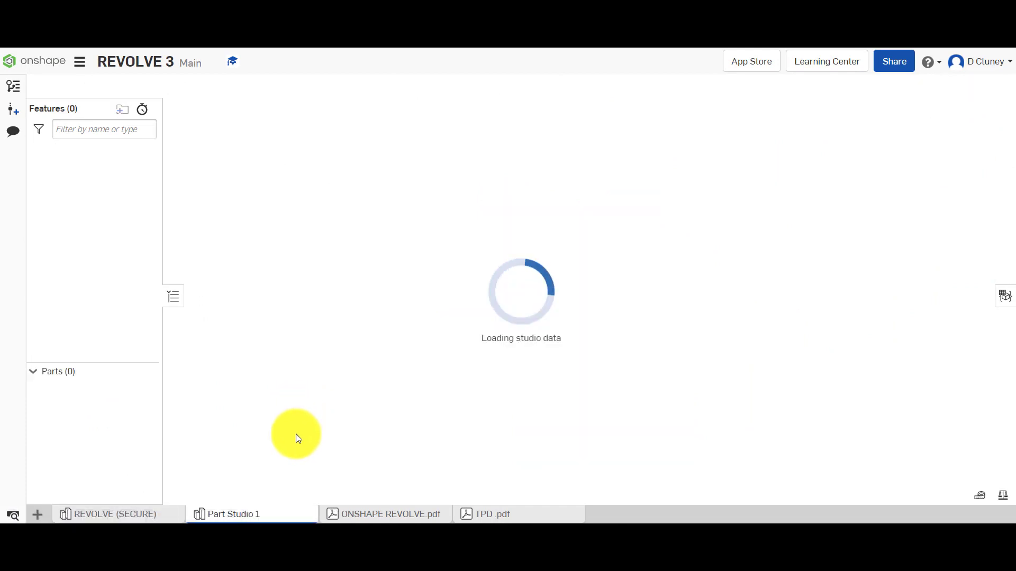
drag(248, 514, 298, 519)
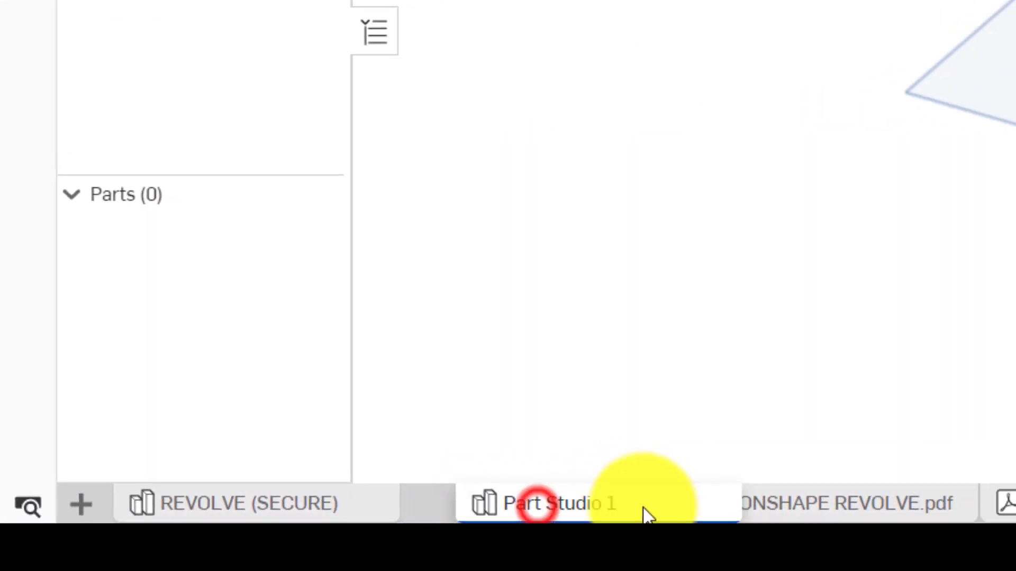
drag(645, 515, 545, 495)
right_click(388, 503)
click(382, 350)
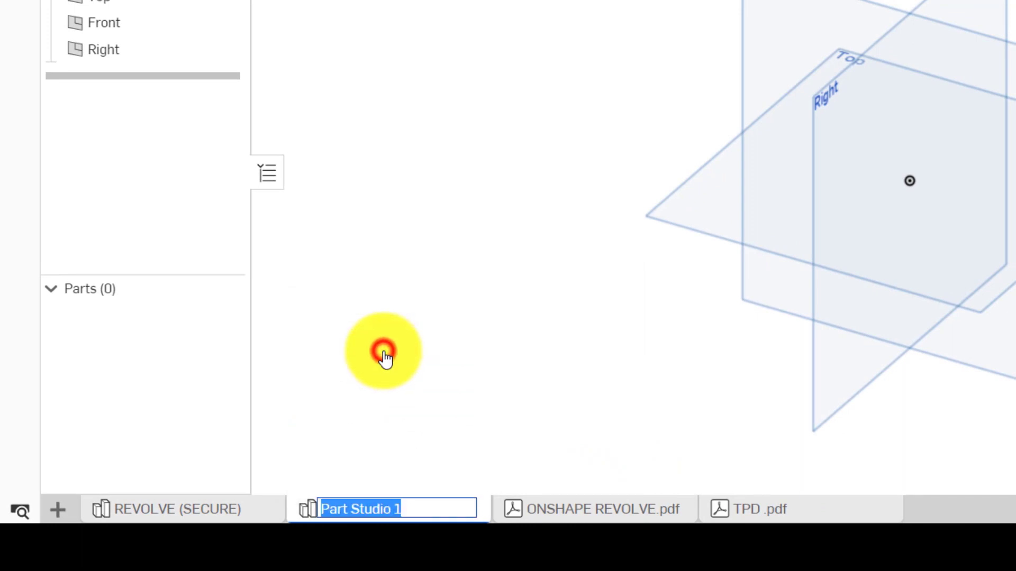
text(TUTORIAL)
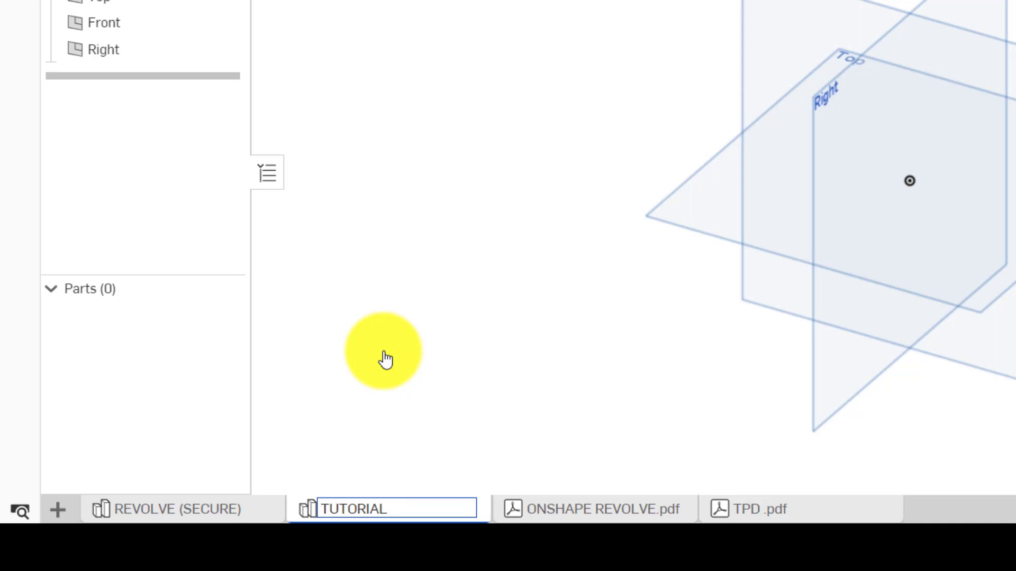
click(418, 380)
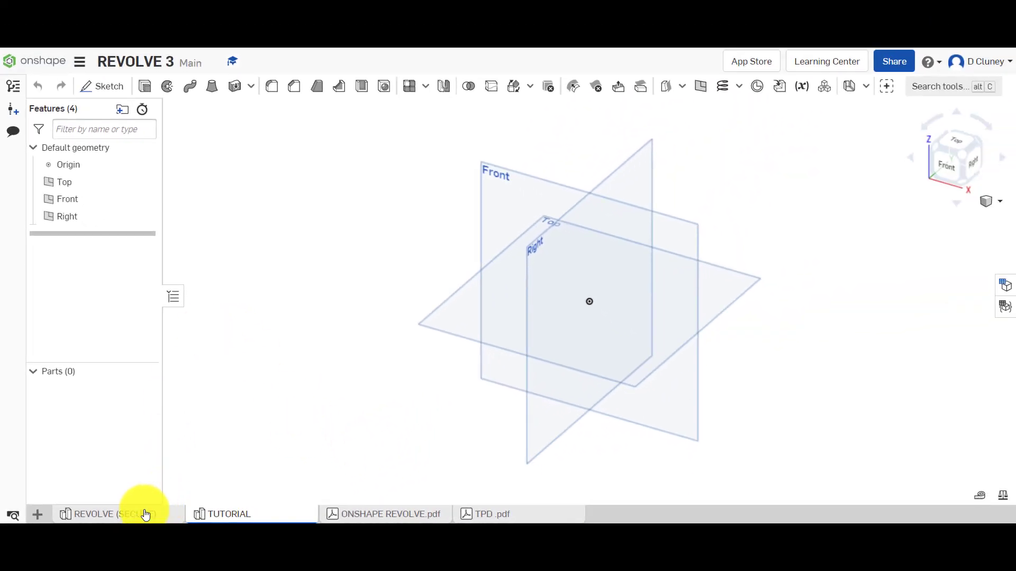
Step: Edit the reference's Sketch 1 in normal view, zoomed on the 30 hexagon placed 60 from the axis
click(123, 517)
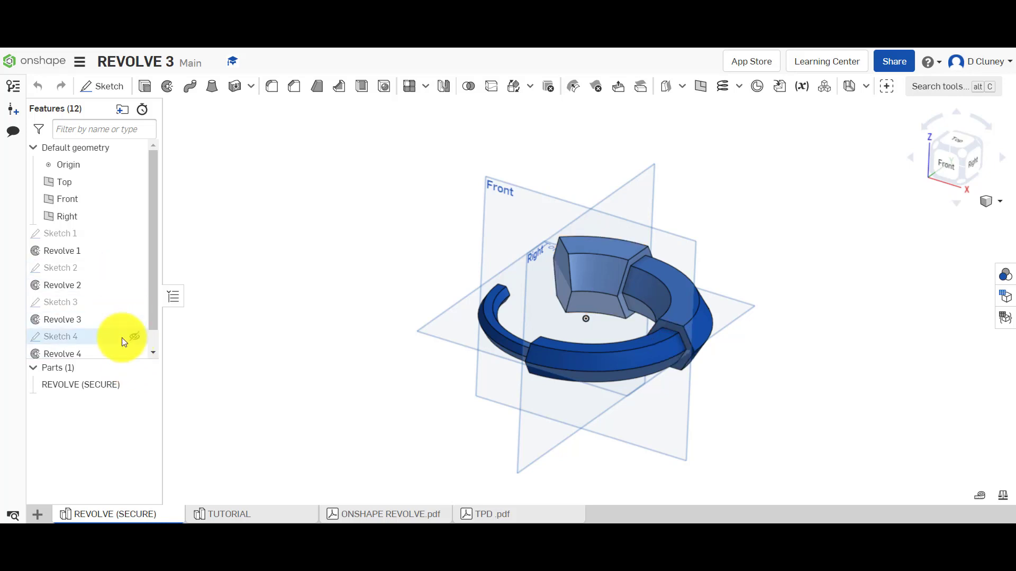
mouse_move(121, 358)
mouse_down()
mouse_move(118, 236)
mouse_move(121, 402)
mouse_move(122, 241)
mouse_move(159, 237)
mouse_up()
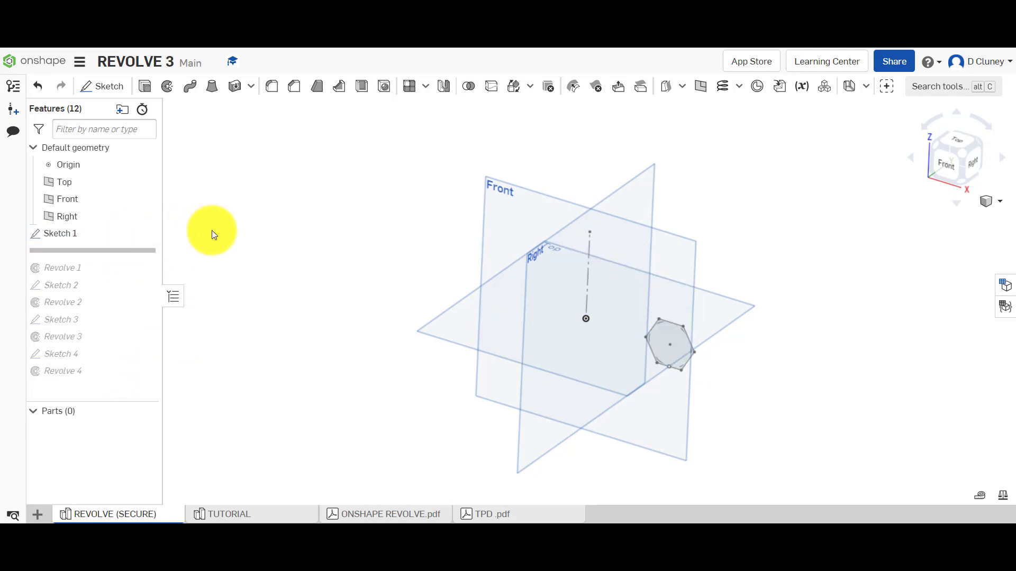
right_click(68, 236)
click(104, 256)
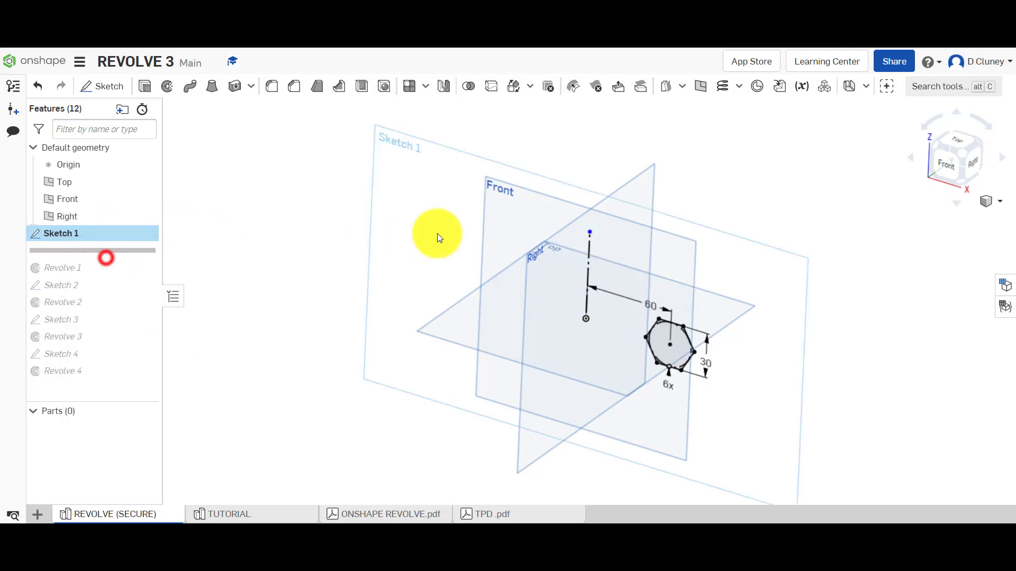
key(n)
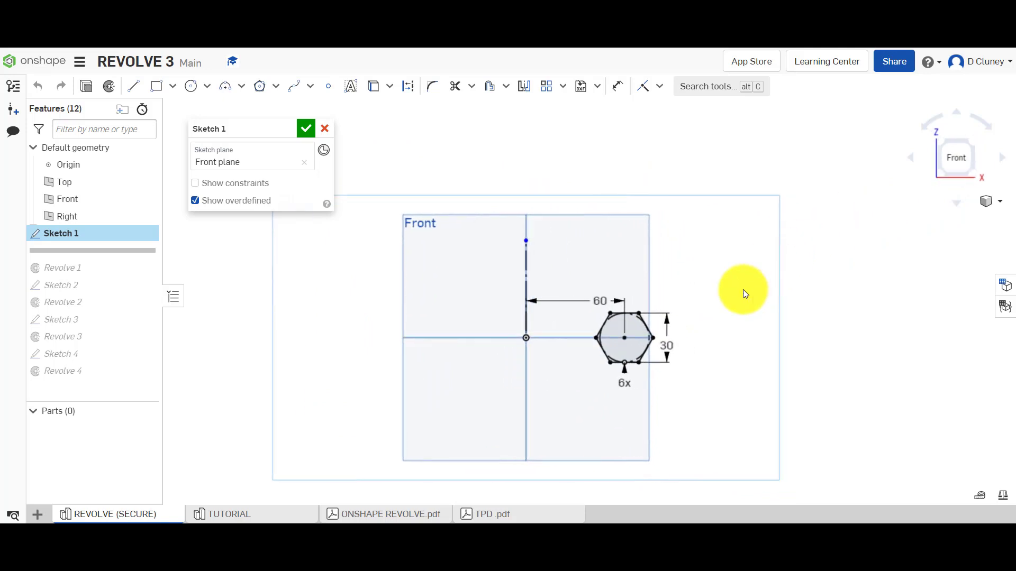
scroll(640, 308, down, 3)
scroll(640, 308, up, 3)
scroll(640, 307, up, 2)
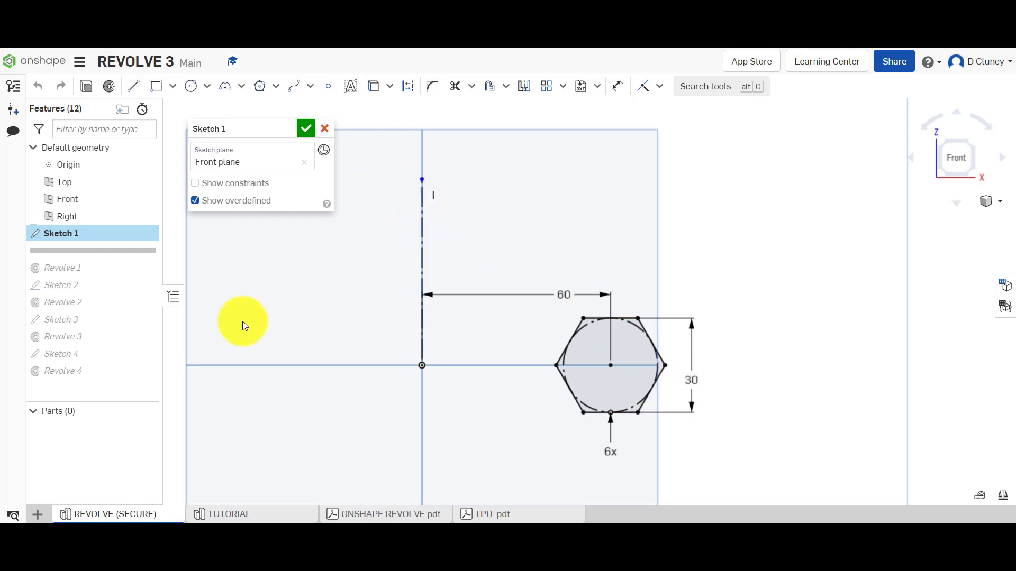
Step: Start a new sketch on the Front plane in TUTORIAL, viewed normal to it
click(229, 515)
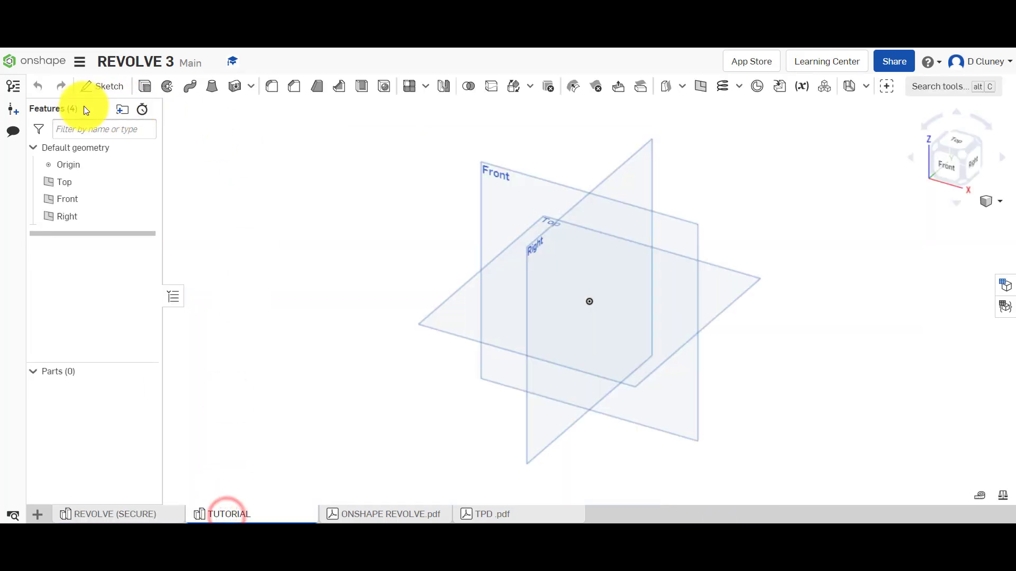
click(89, 87)
click(688, 233)
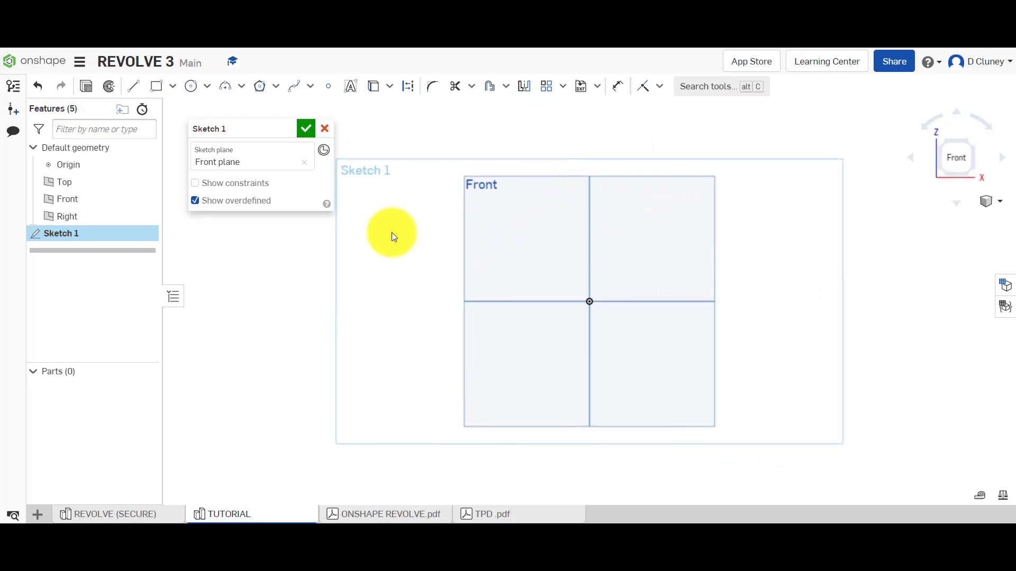
key(n)
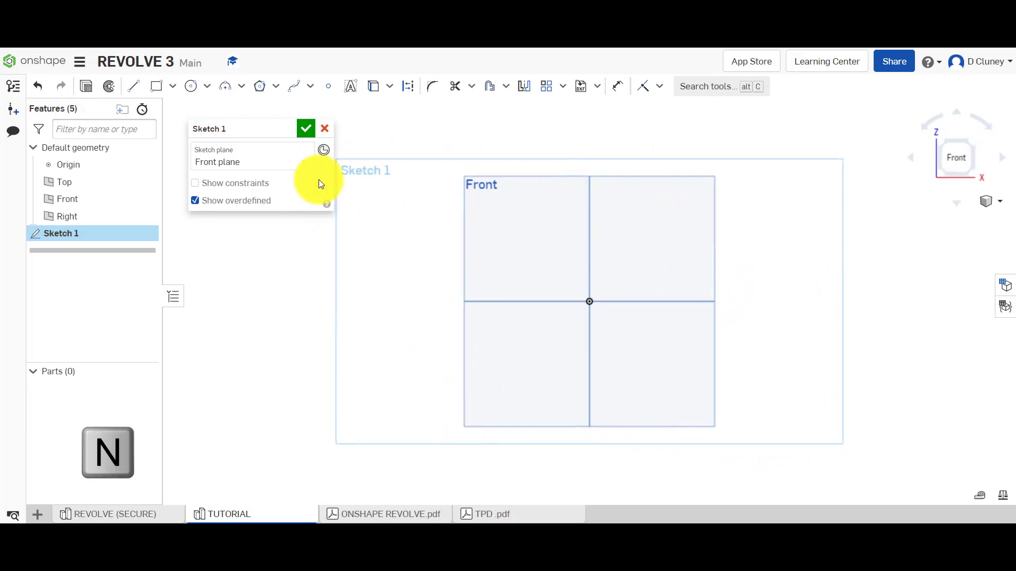
Step: Draw an inscribed hexagon centred on the horizontal axis right of the origin
click(260, 88)
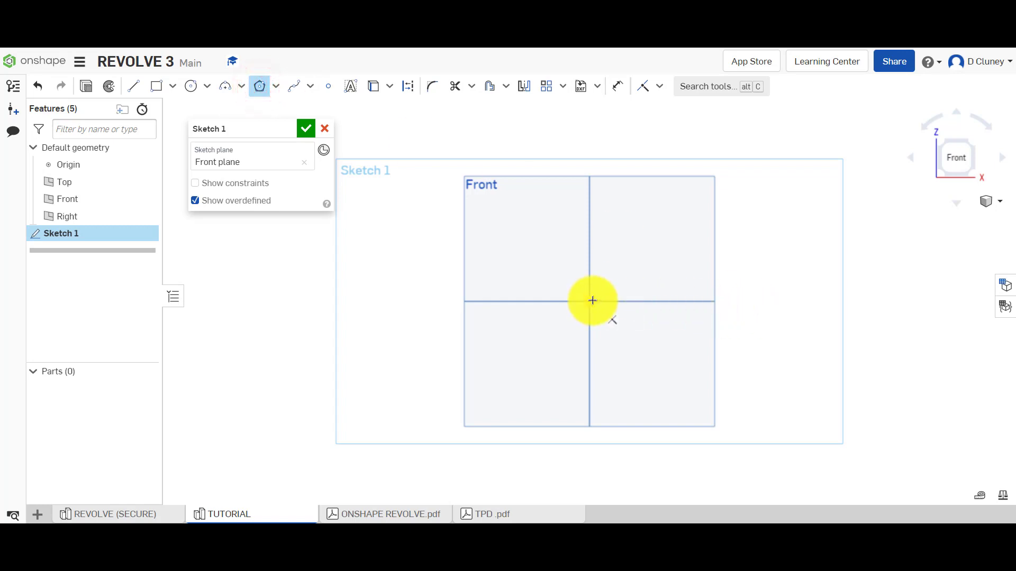
click(590, 302)
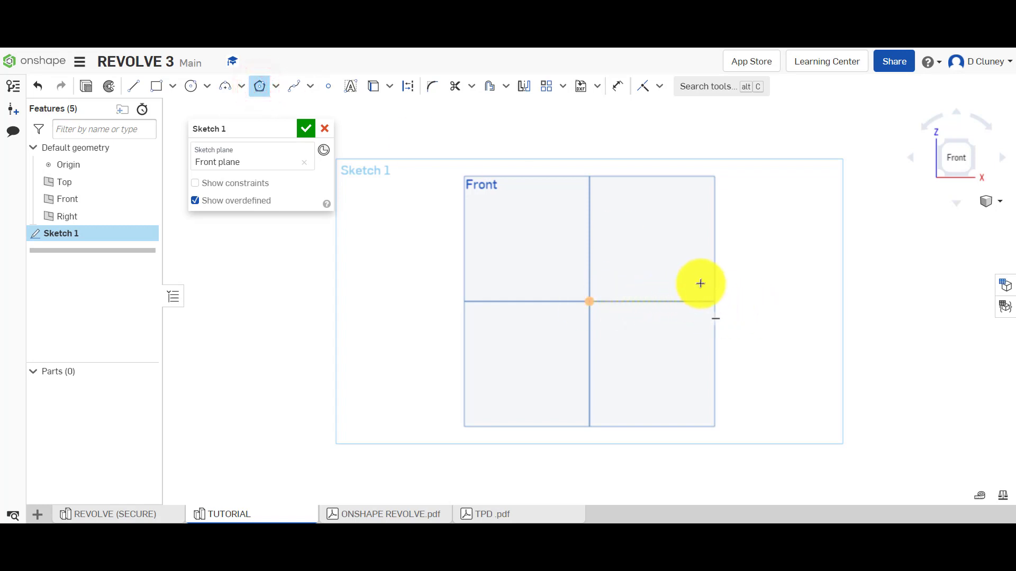
scroll(703, 318, up, 5)
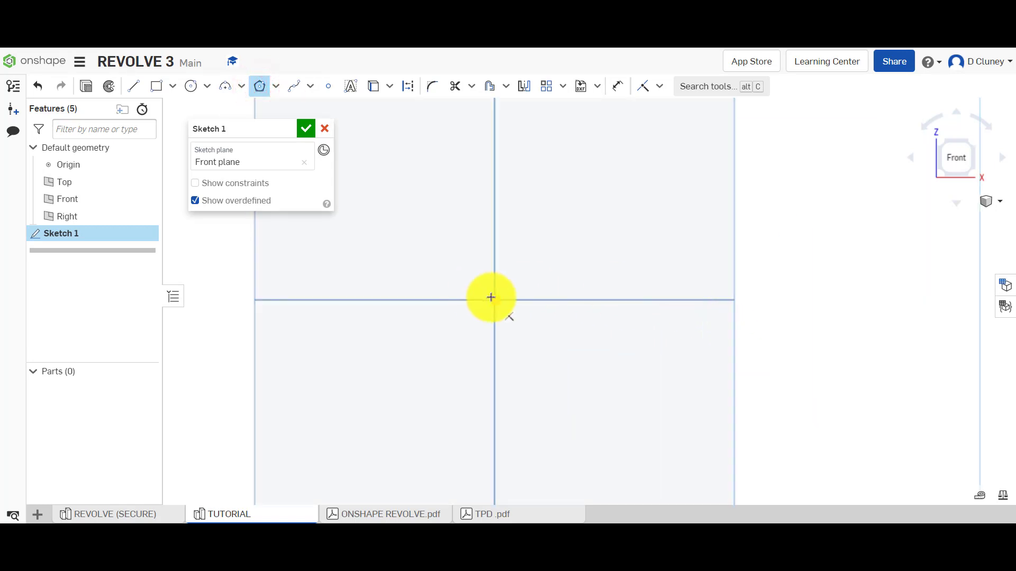
click(695, 300)
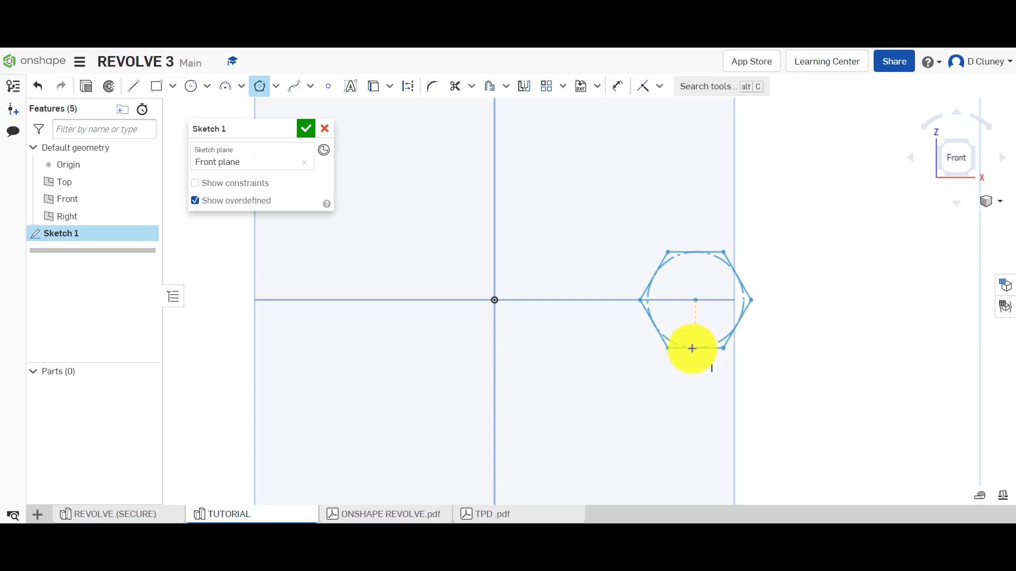
click(692, 349)
key(Return)
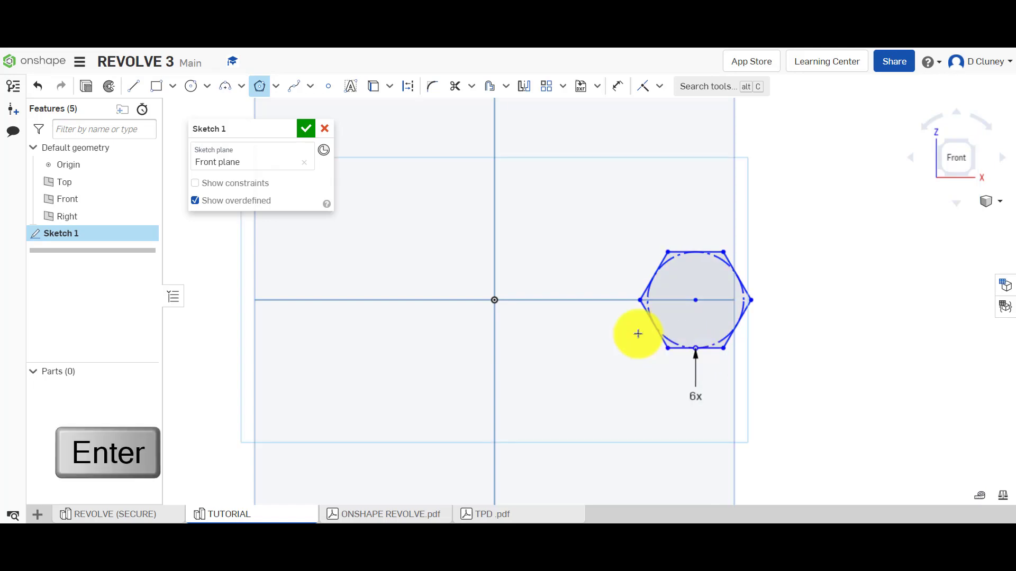
key(d)
key(d)
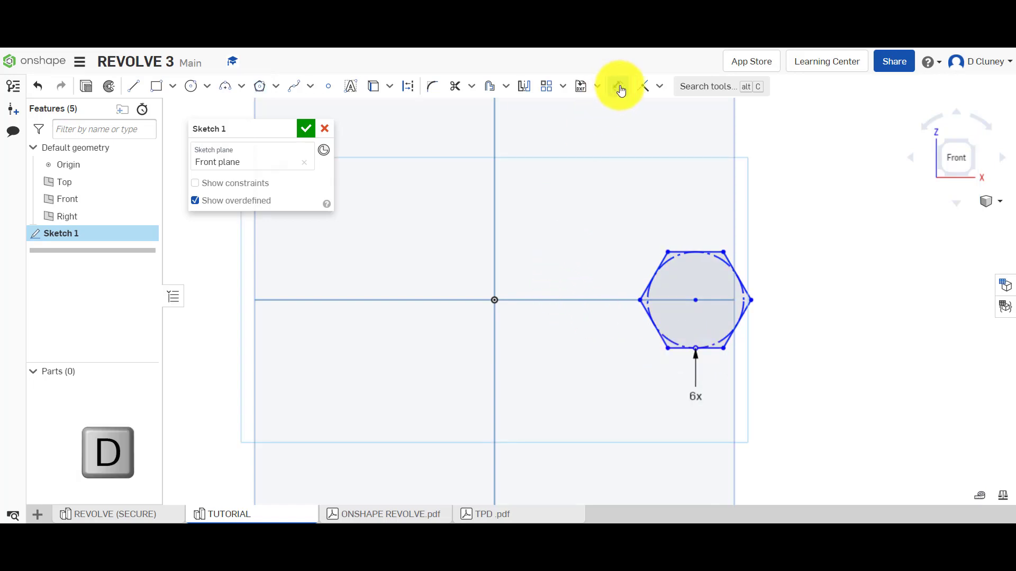
Step: Dimension the horizontal distance from the origin to the hexagon centre, accepting 62.889 for now
click(495, 301)
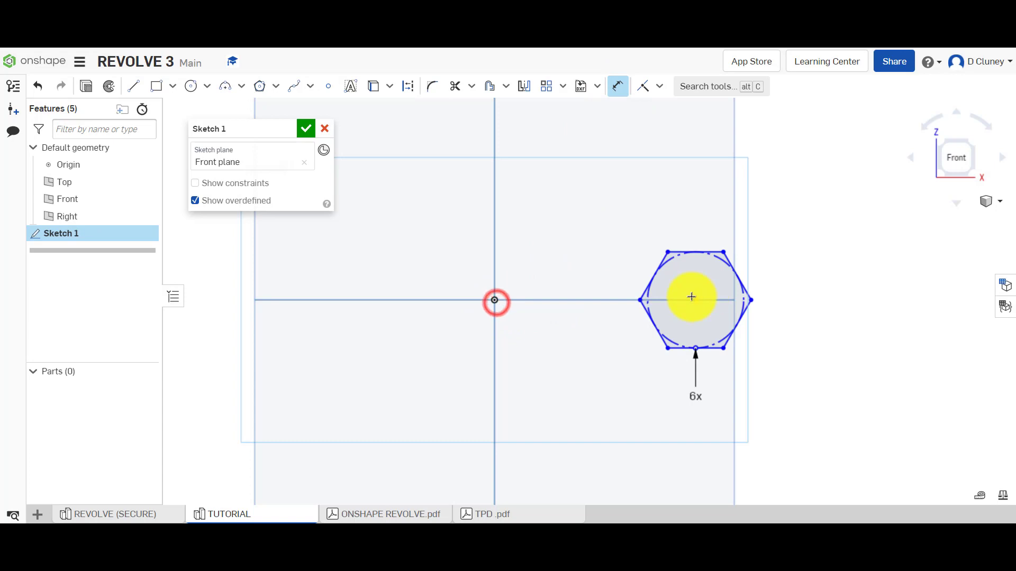
click(695, 300)
click(625, 231)
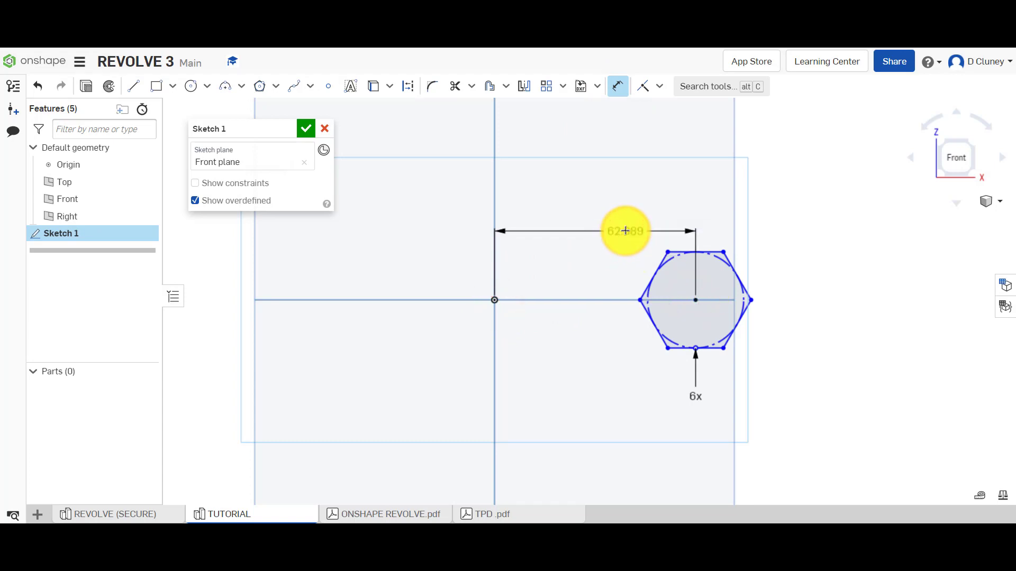
key(Return)
Step: Dimension the hexagon 30 across flats between its top and bottom edges
click(717, 253)
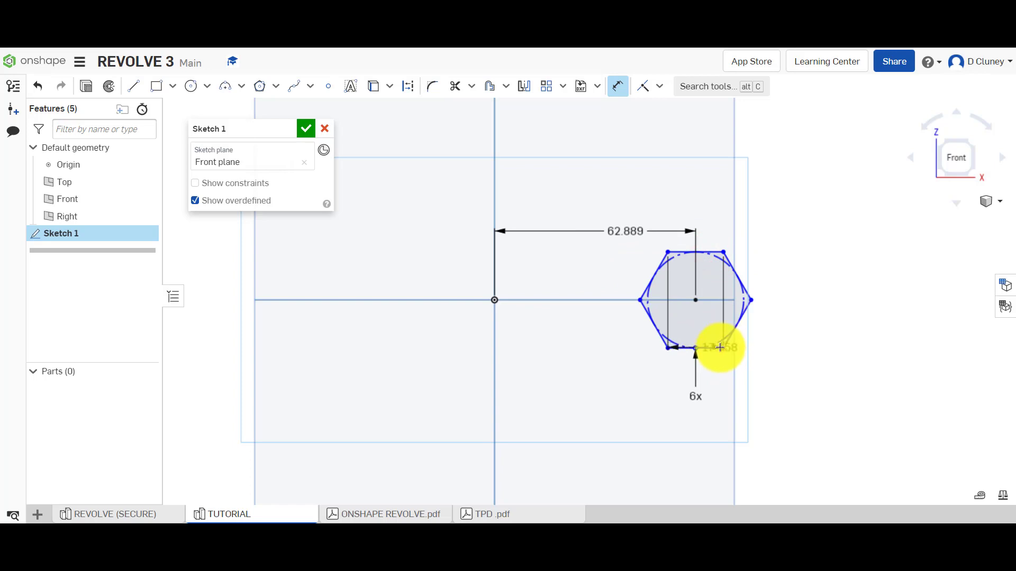
scroll(712, 354, down, 4)
scroll(714, 358, up, 6)
scroll(714, 344, up, 2)
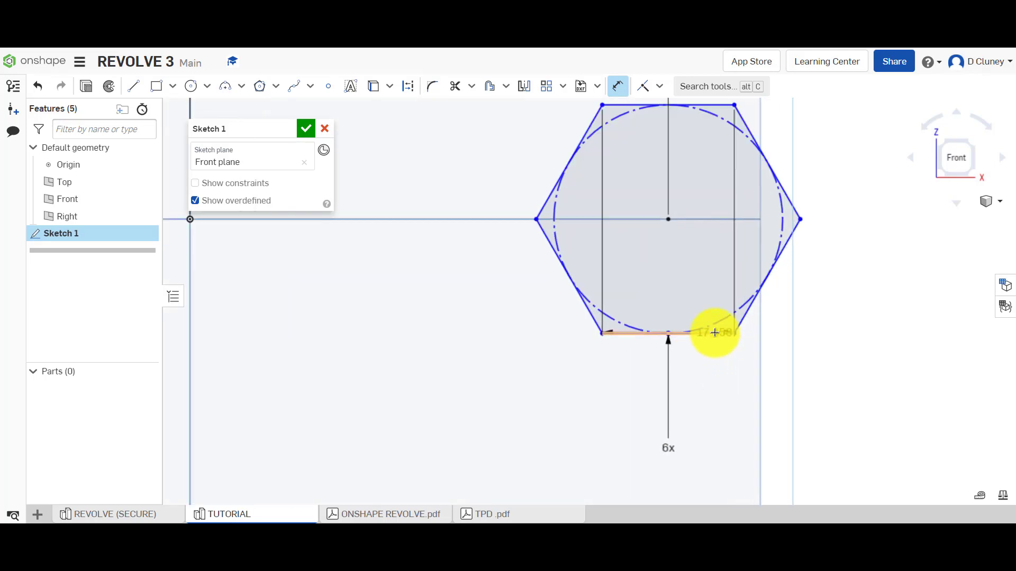
click(712, 333)
scroll(712, 334, up, 3)
scroll(712, 336, down, 5)
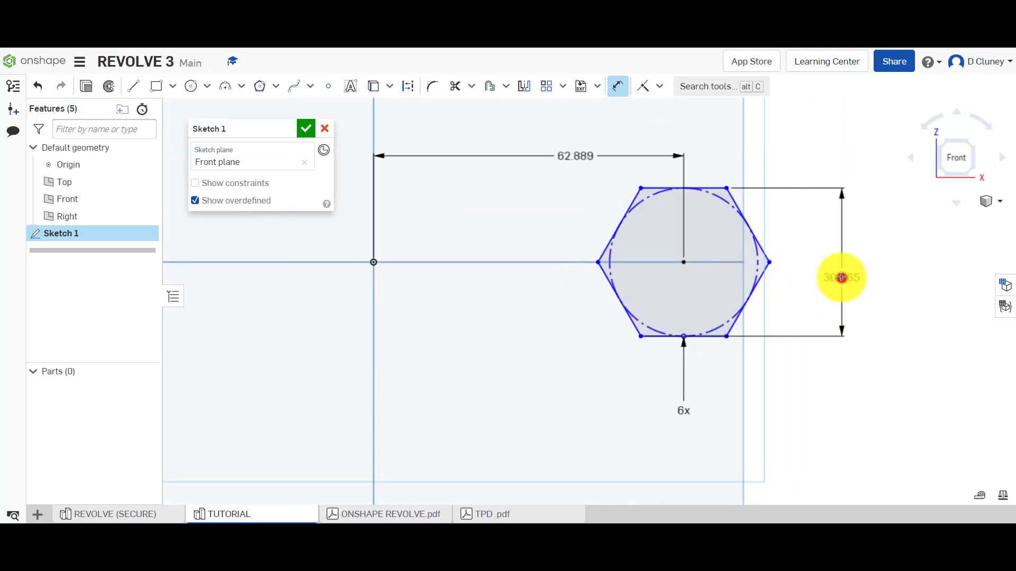
click(842, 277)
key(Return)
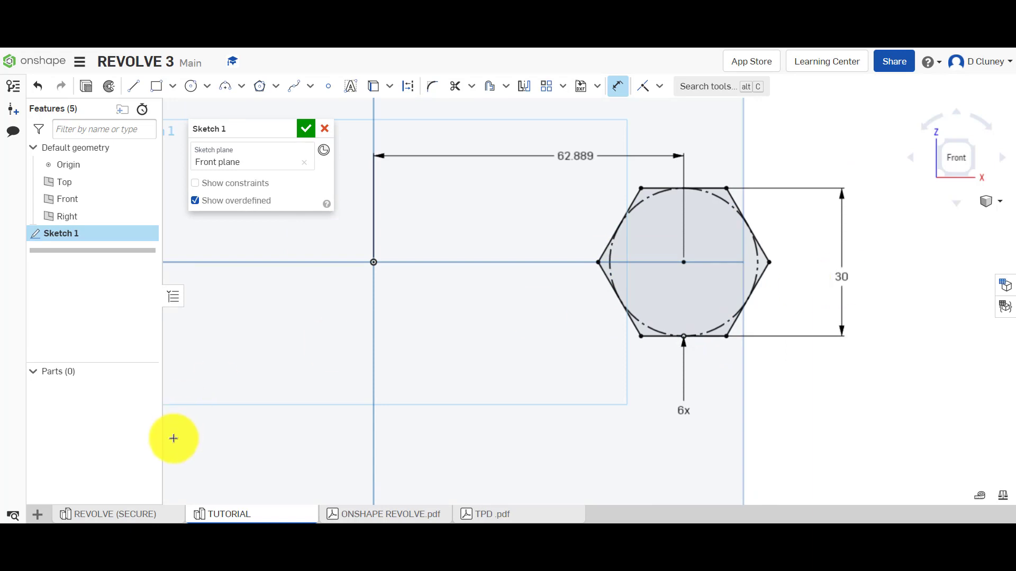
Step: Check the SECURE reference, then change the horizontal distance dimension to 60
click(141, 510)
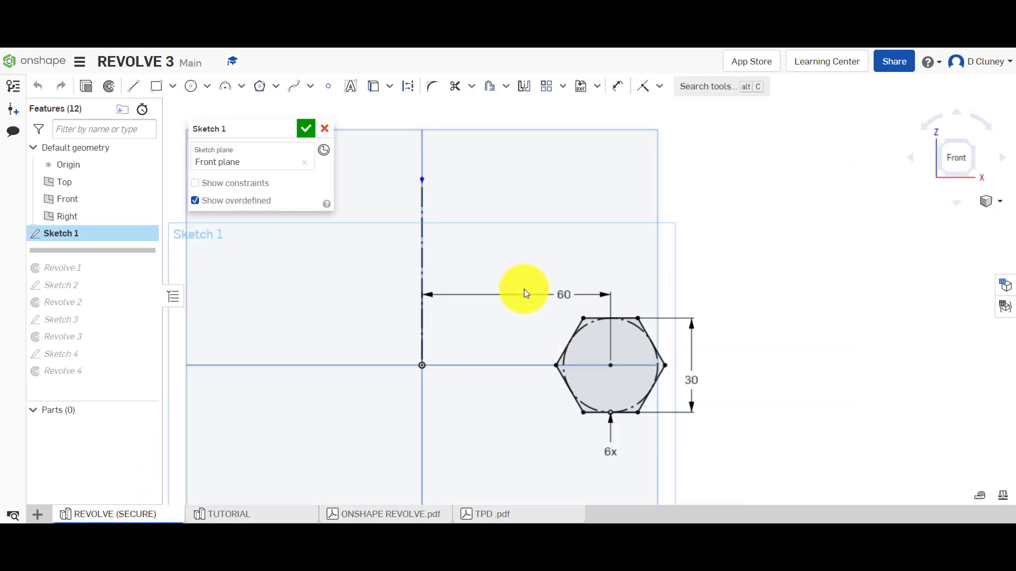
click(243, 520)
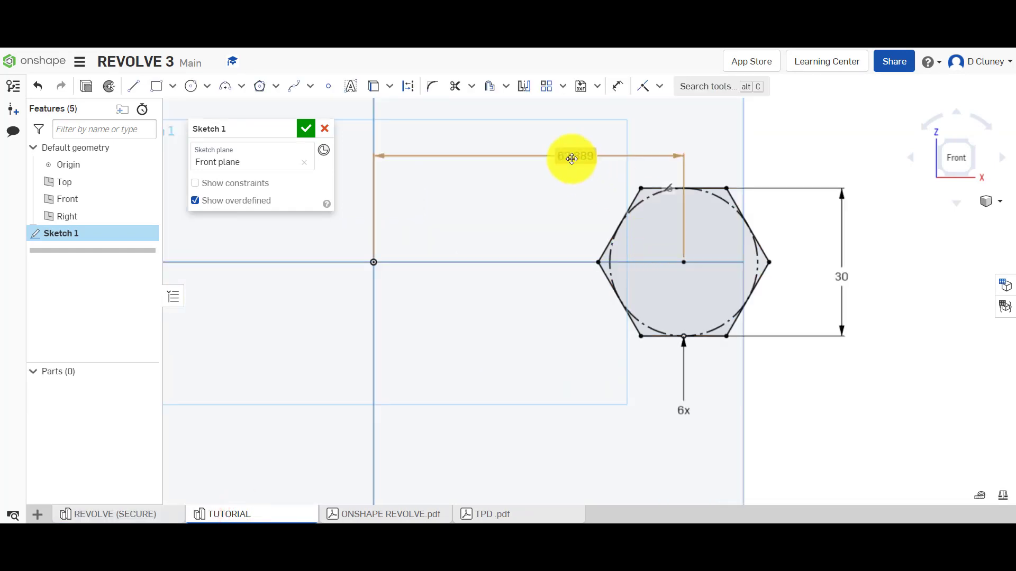
double_click(572, 158)
text(60)
key(Return)
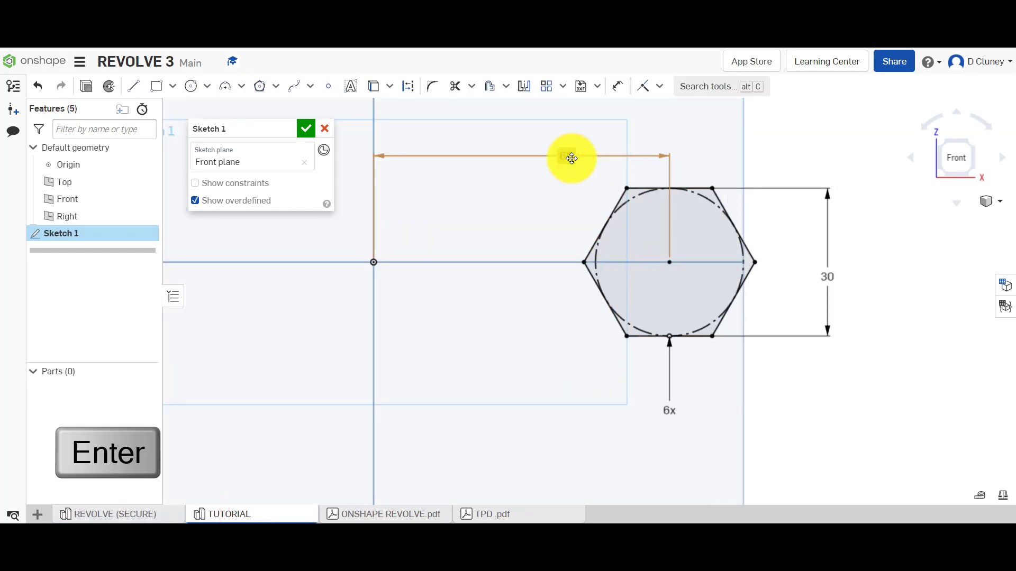
scroll(509, 235, down, 2)
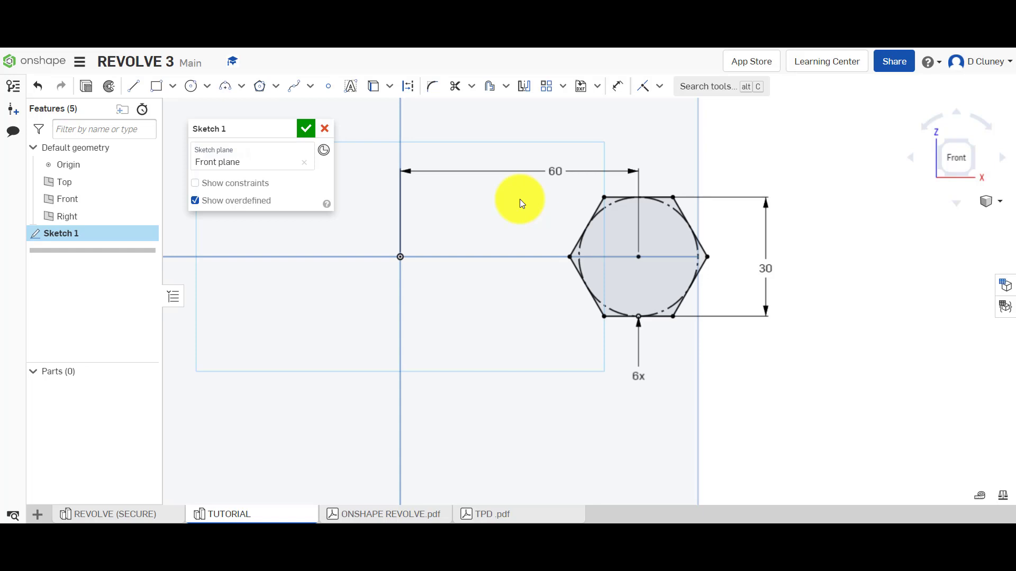
Step: Draw a vertical line about 34.451 long rising from the origin, replacing a slanted first attempt
key(l)
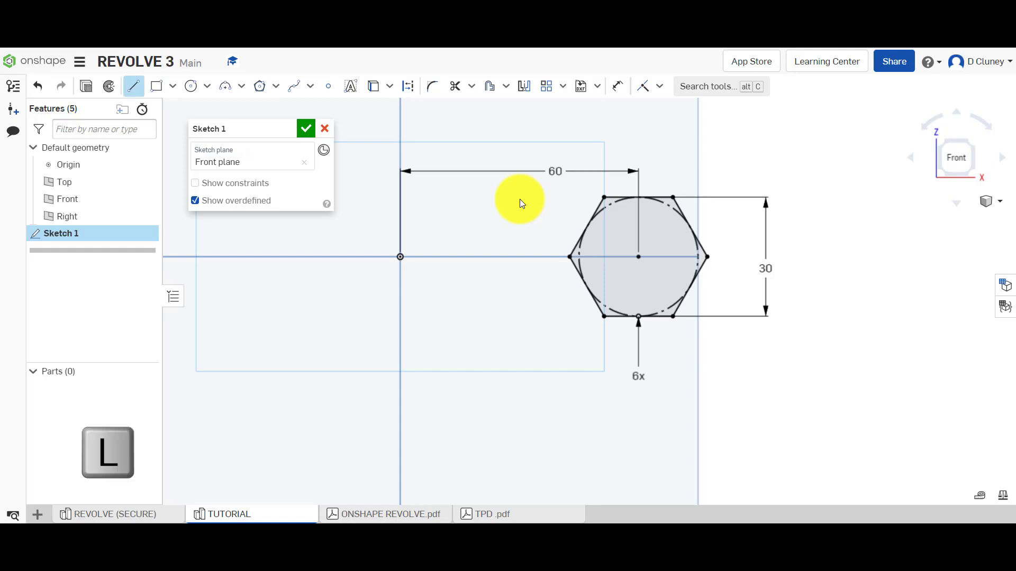
click(402, 259)
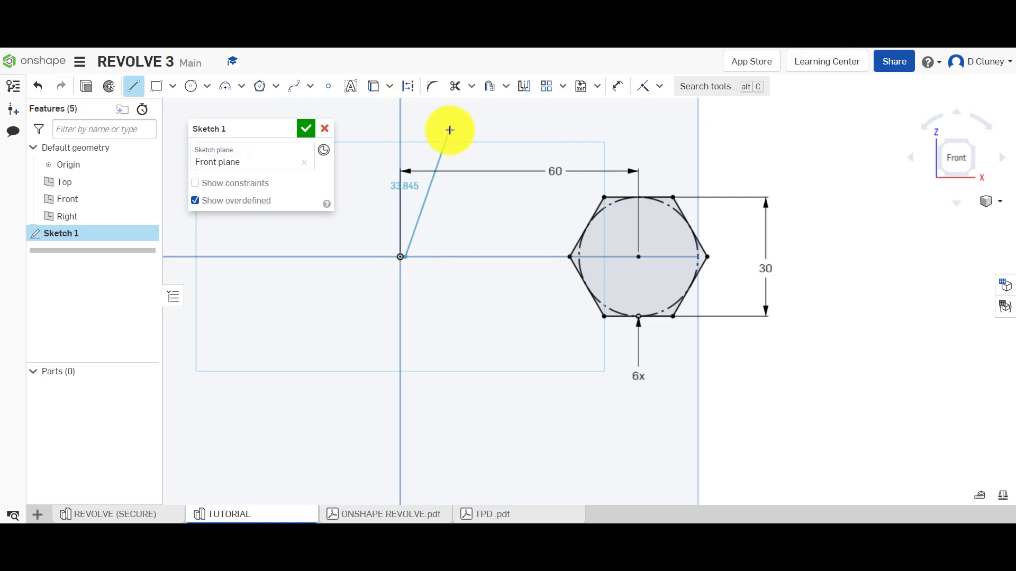
click(450, 130)
key(ctrl+z)
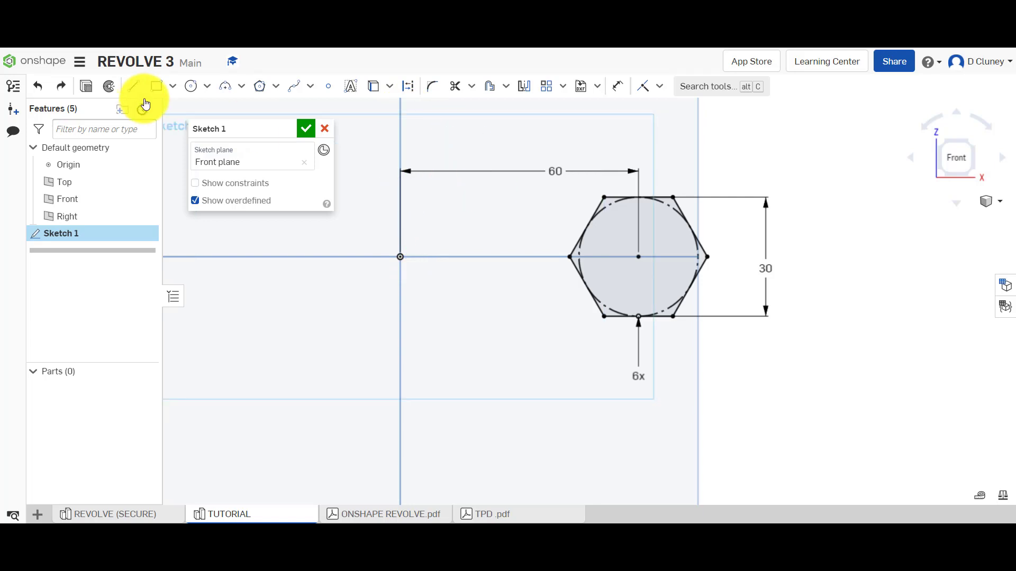
click(136, 87)
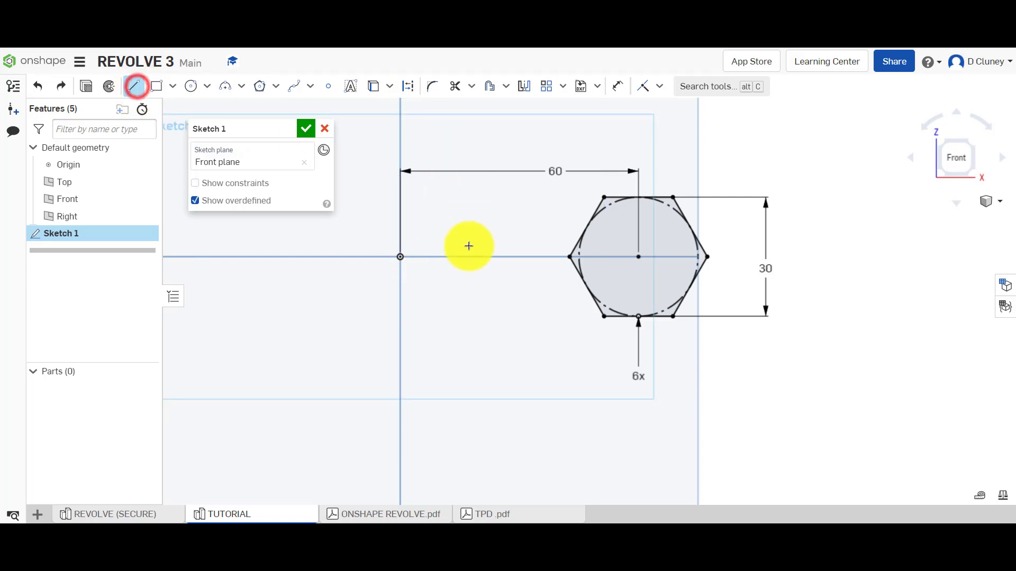
click(400, 257)
click(401, 120)
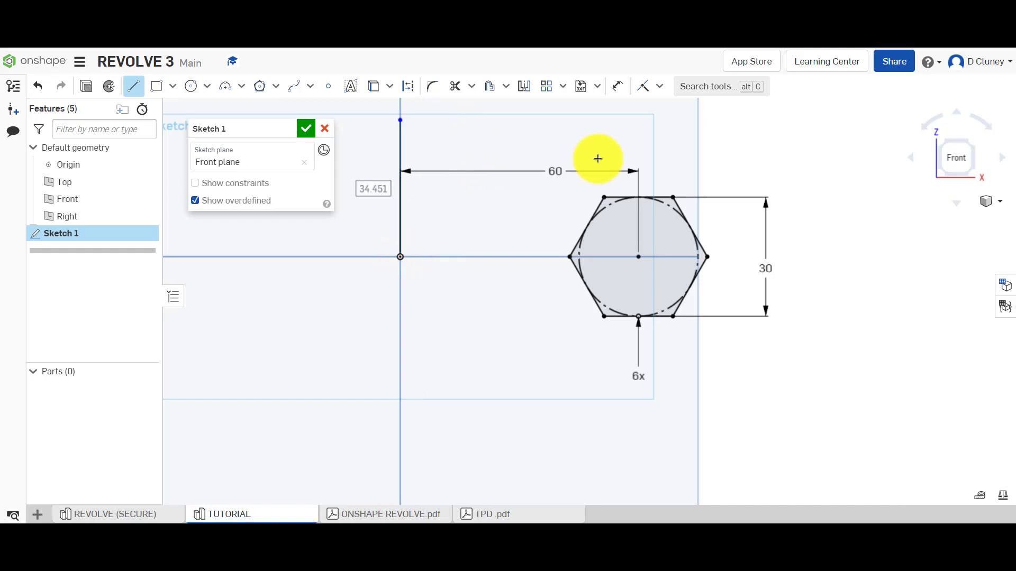
key(Escape)
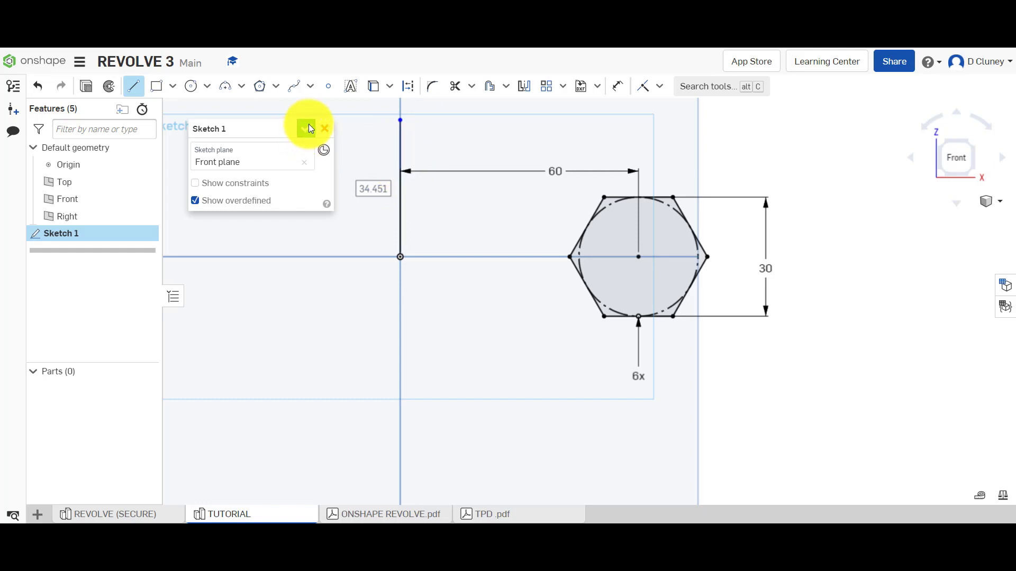
Step: Begin a revolve in TUTORIAL, then roll the SECURE reference back to its Revolve 1 in isometric view
click(968, 148)
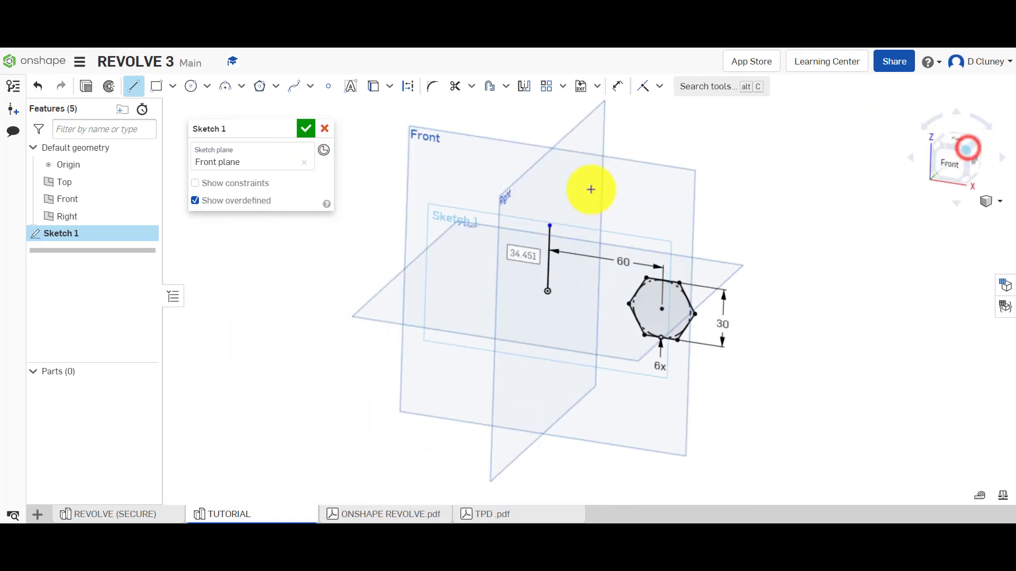
click(109, 86)
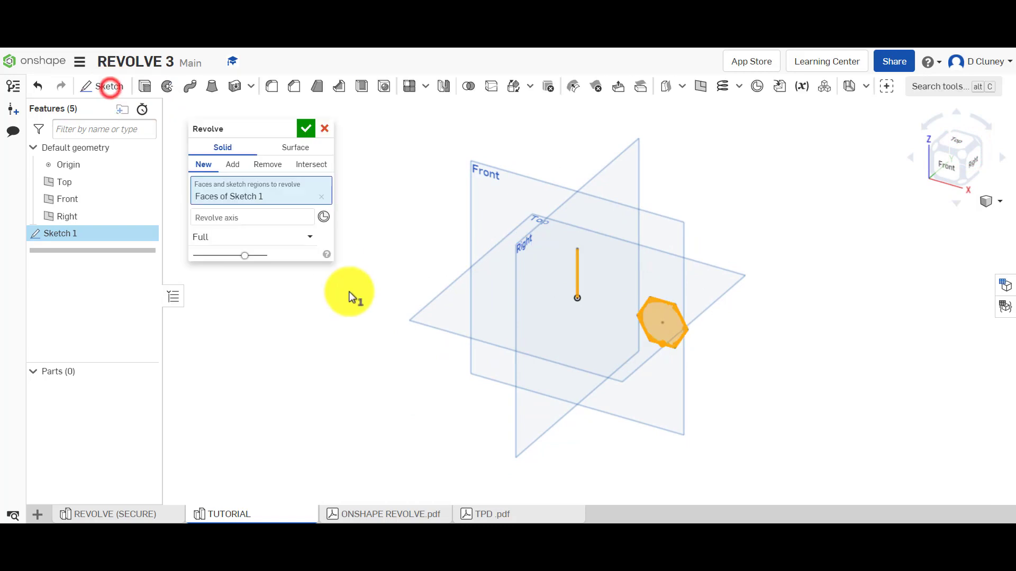
click(121, 513)
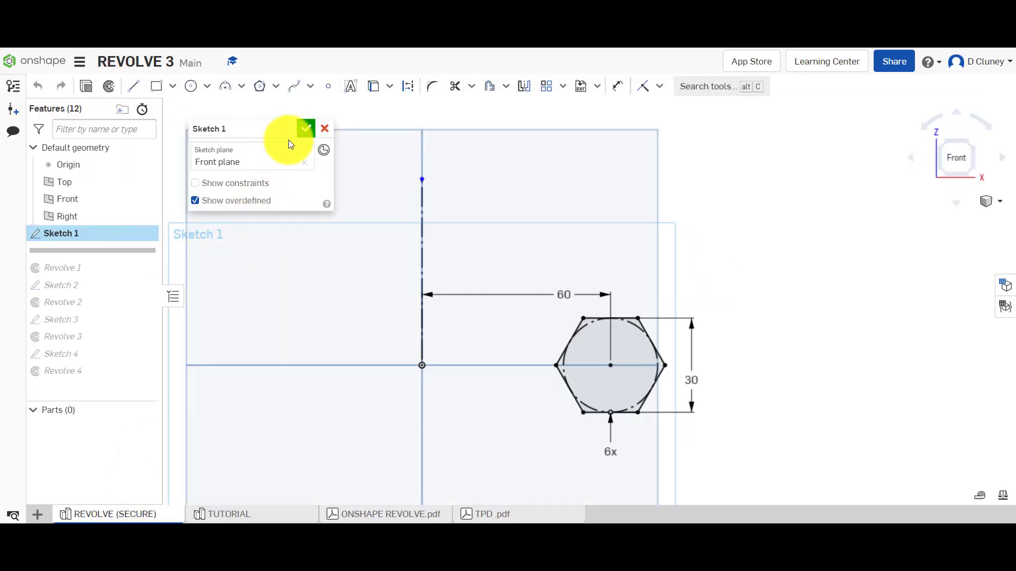
click(306, 129)
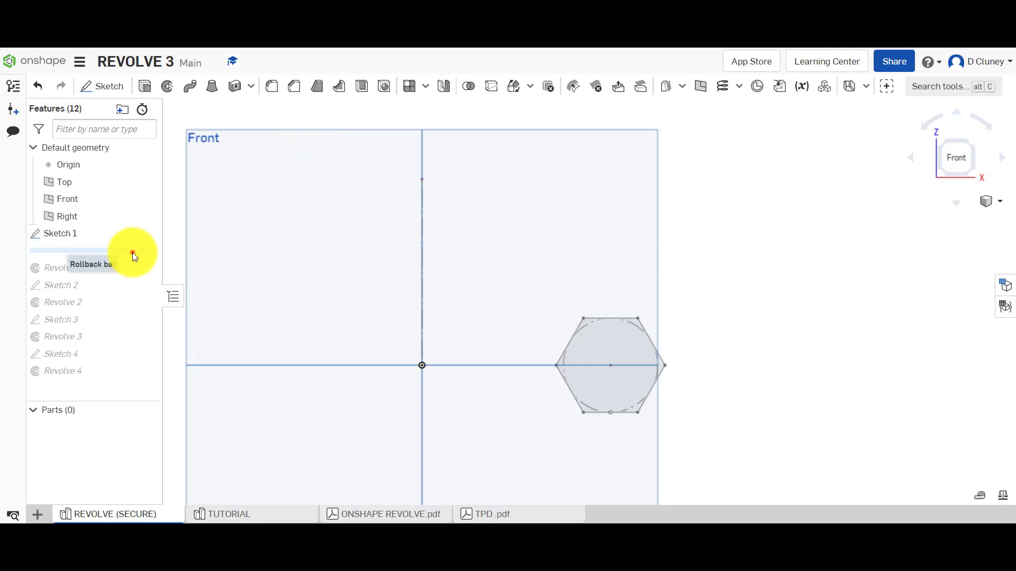
mouse_move(133, 251)
mouse_down()
mouse_move(133, 278)
mouse_move(133, 267)
mouse_up()
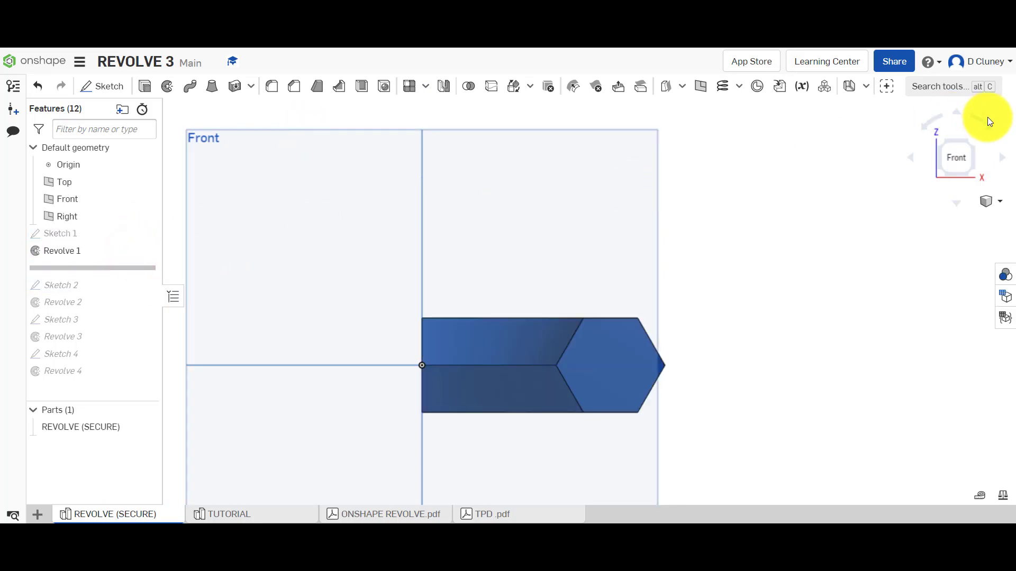
click(973, 142)
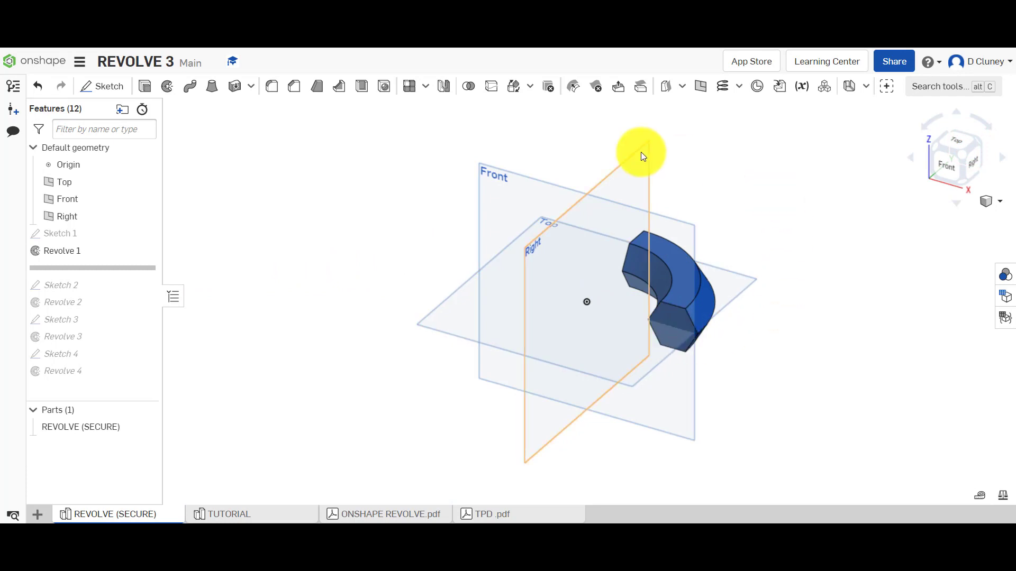
Step: Revolve the hexagon face around the vertical line in one direction only
click(237, 517)
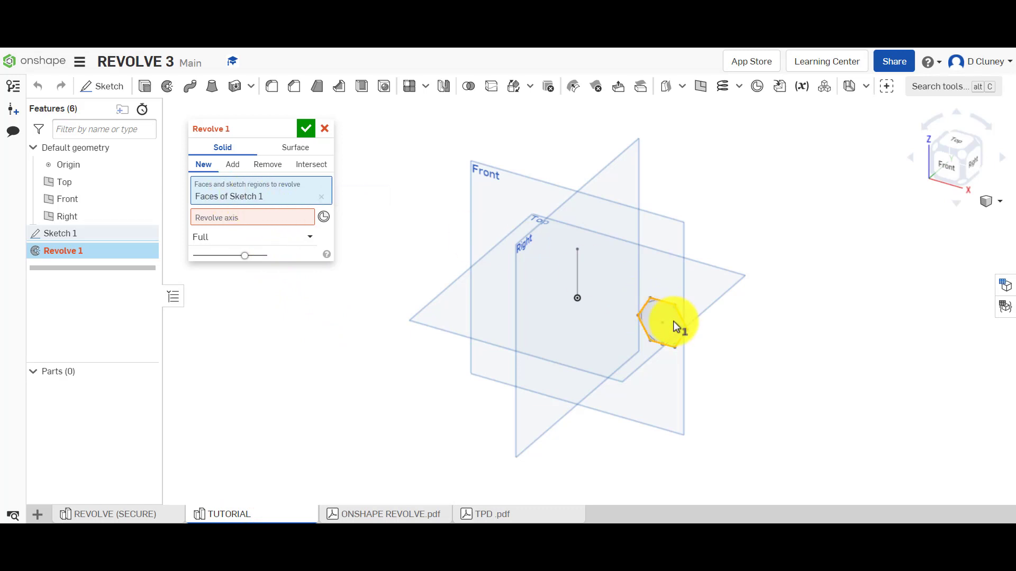
click(323, 199)
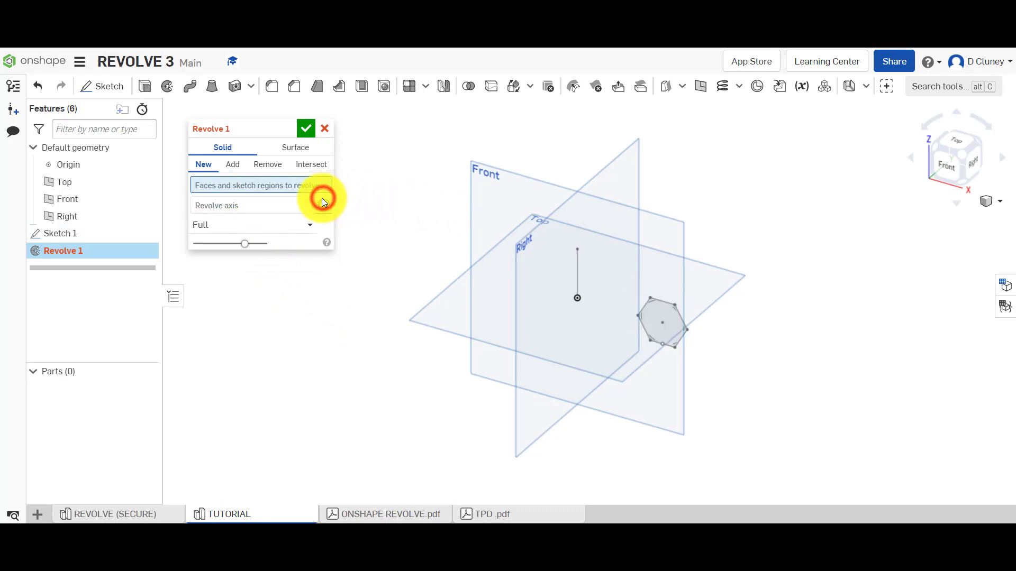
click(661, 323)
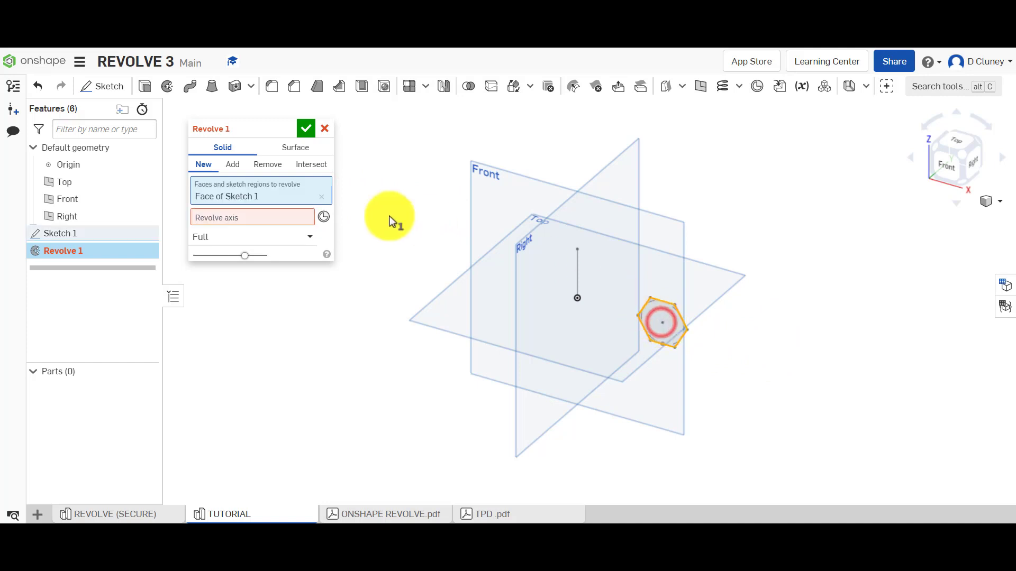
click(269, 219)
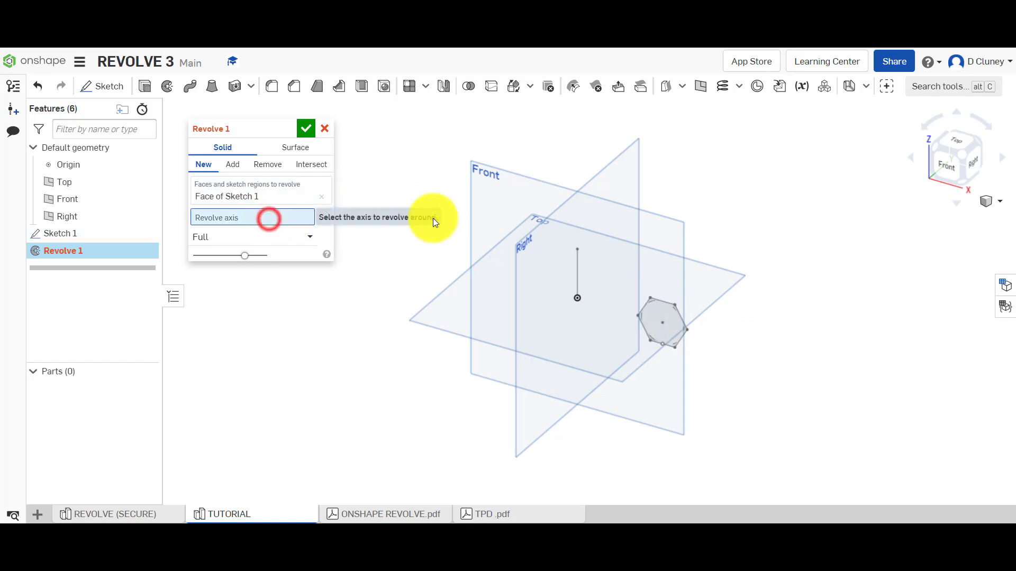
click(576, 268)
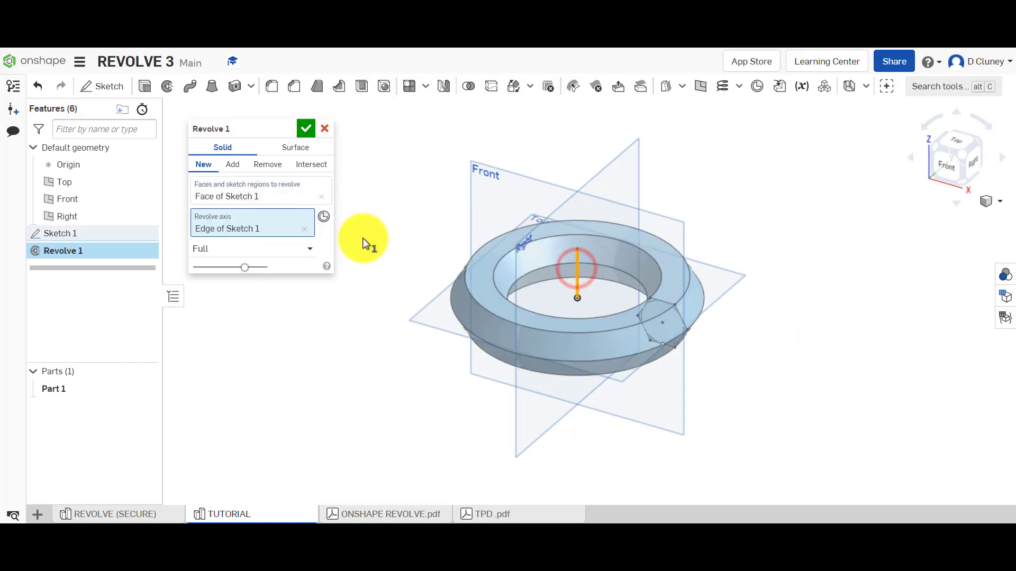
click(242, 253)
click(255, 289)
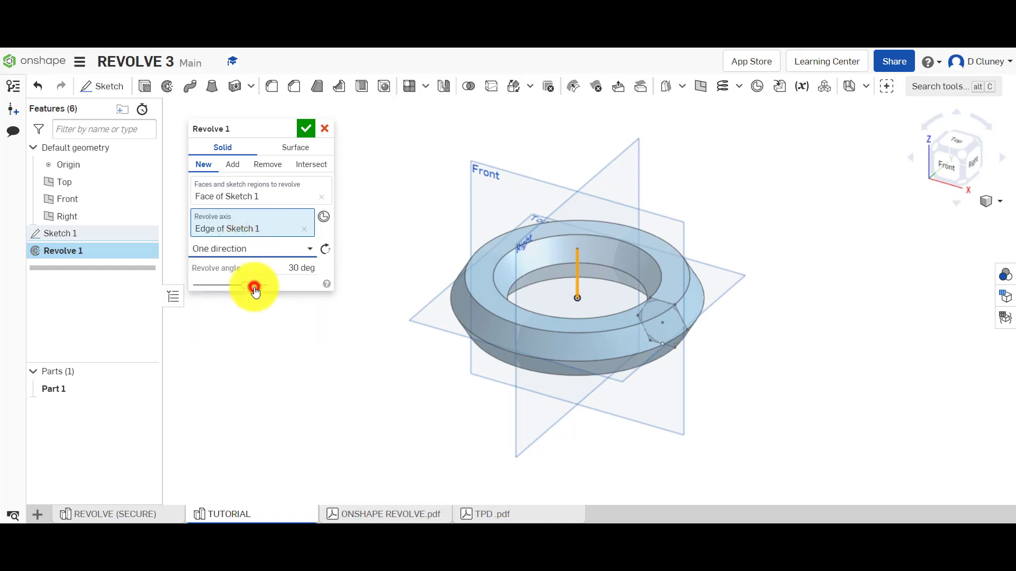
Step: Set the revolve angle to 90 degrees, after trying a flip and 45 degrees
click(289, 267)
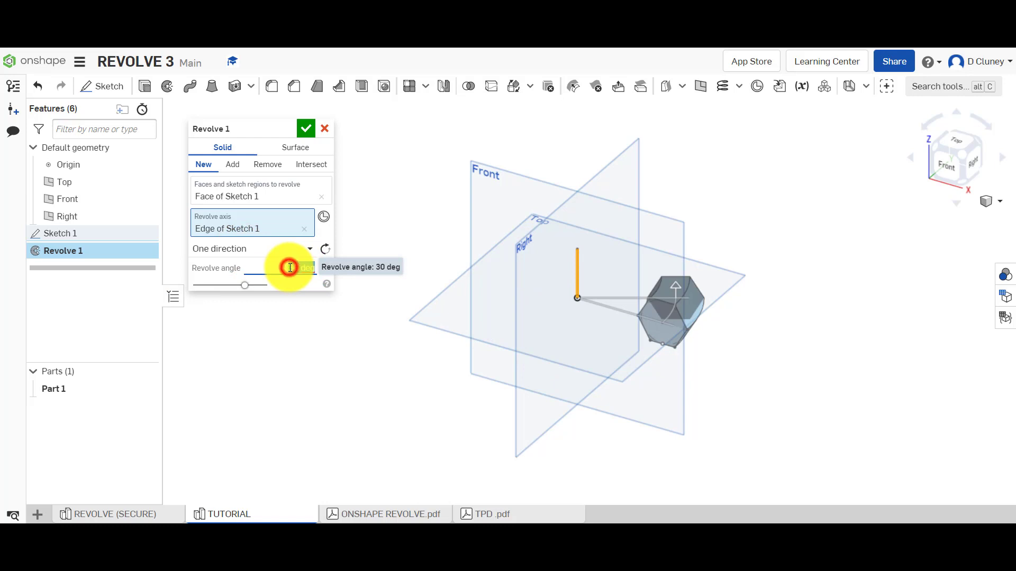
text(90)
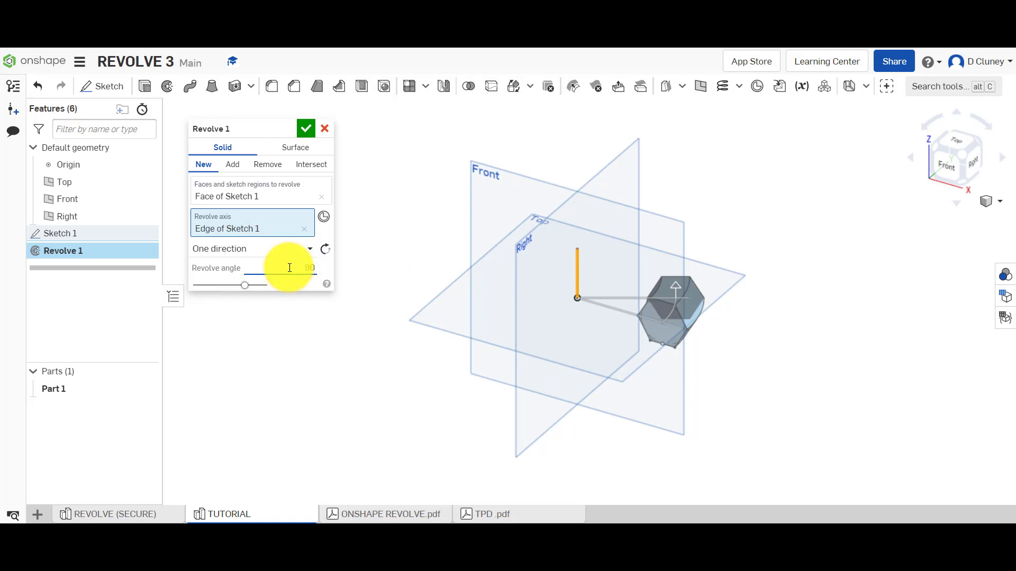
click(392, 259)
scroll(668, 277, down, 3)
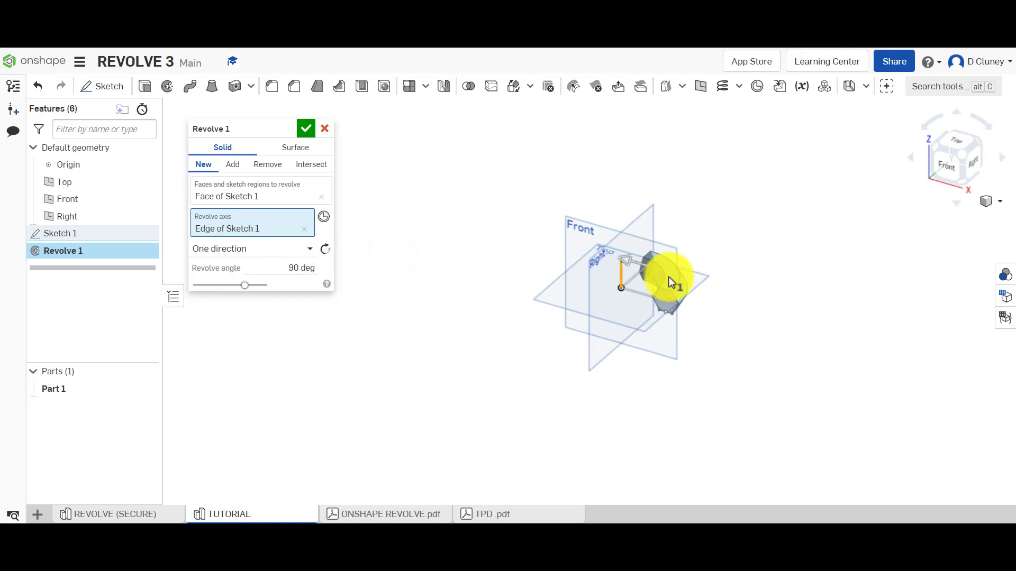
scroll(668, 277, up, 5)
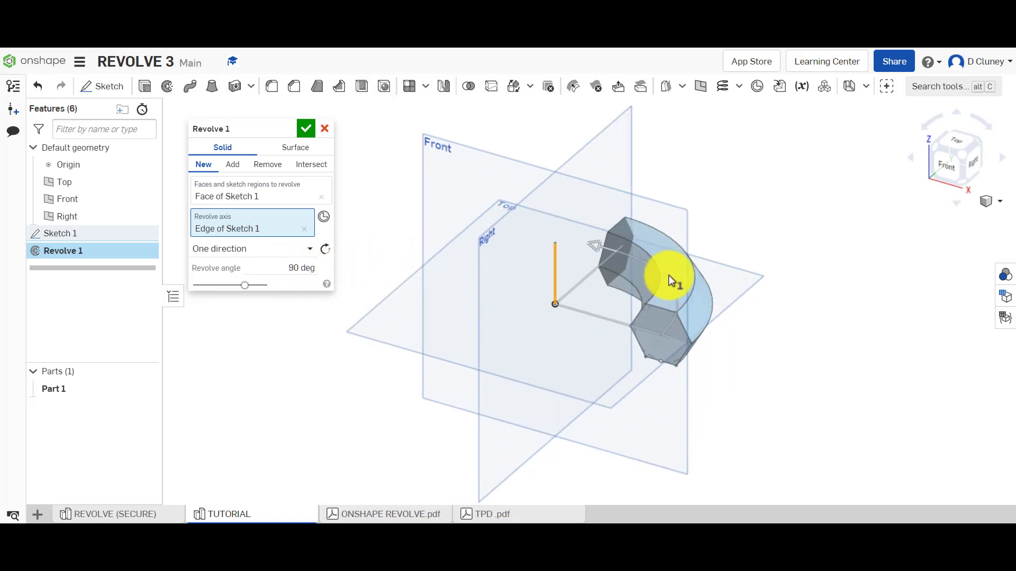
click(323, 250)
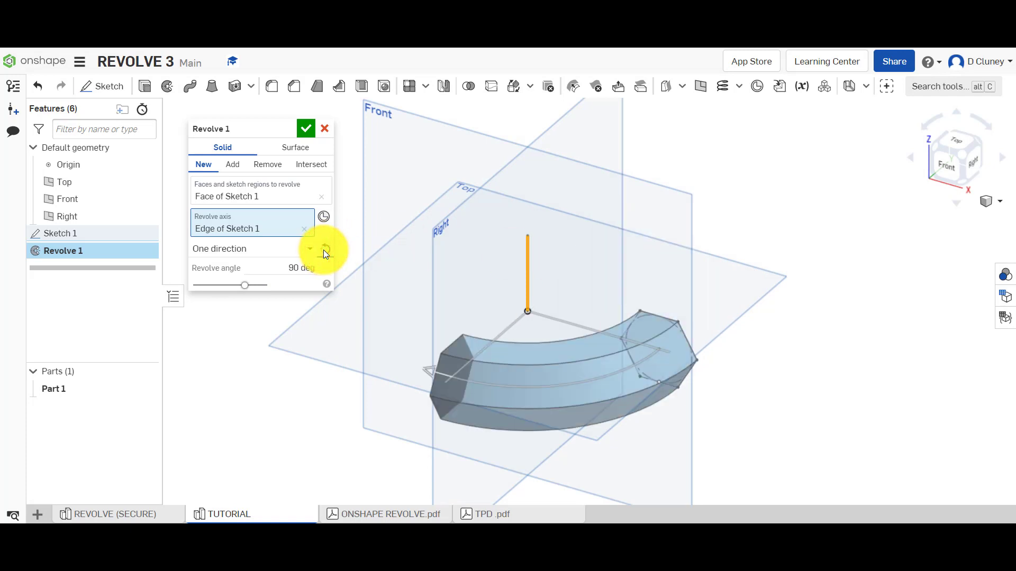
click(323, 250)
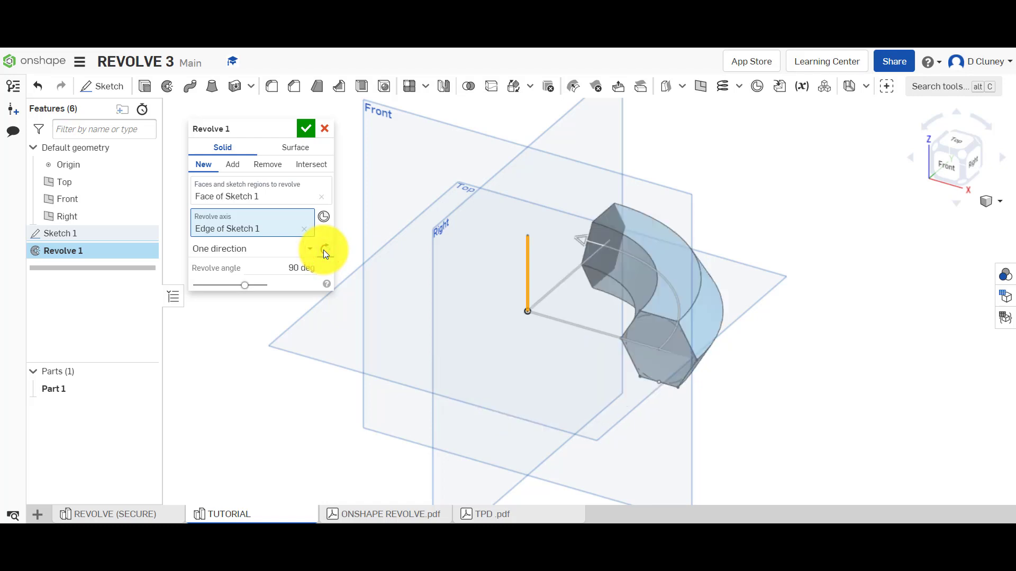
click(298, 269)
text(45)
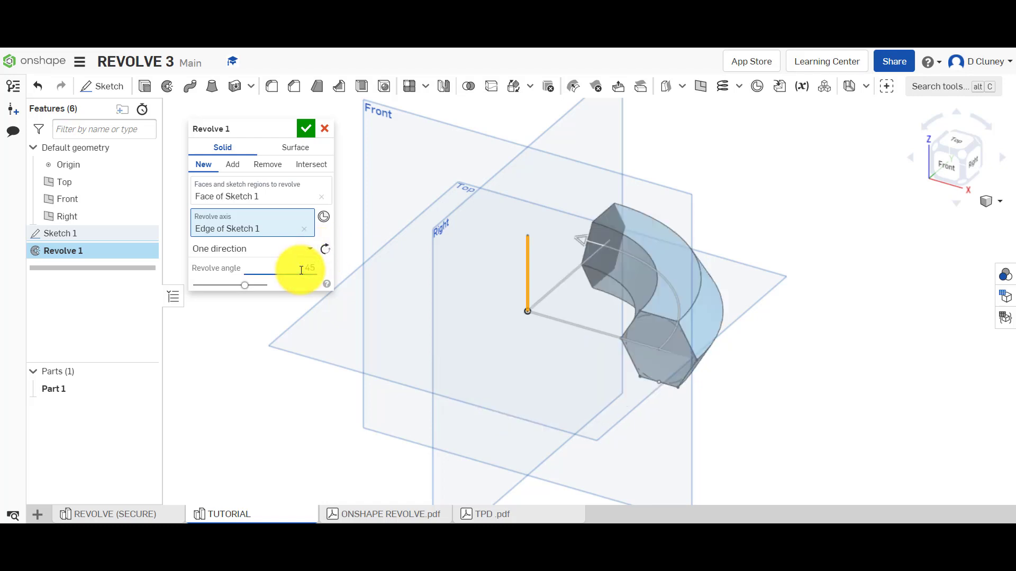
key(Return)
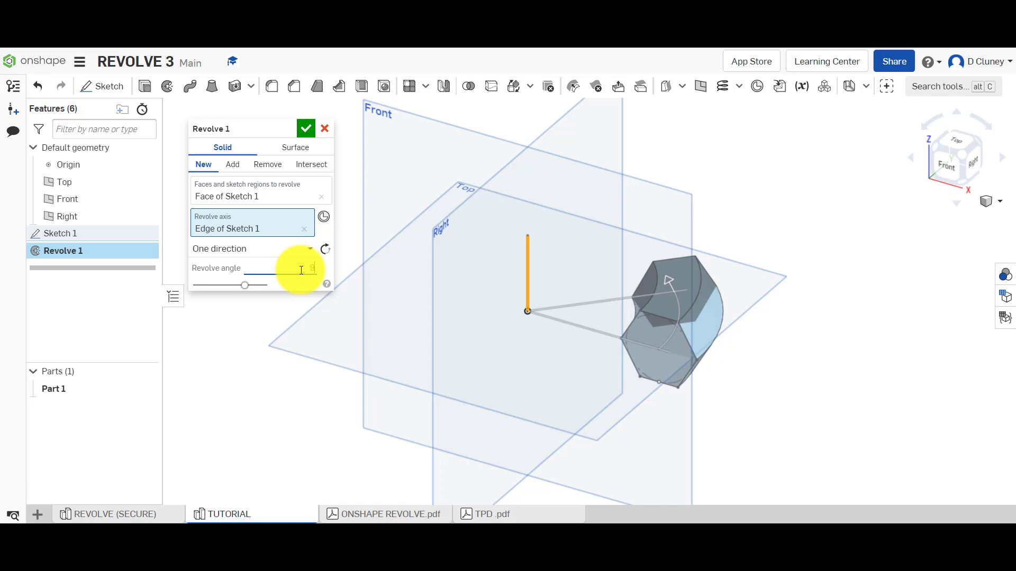
text(90)
key(Return)
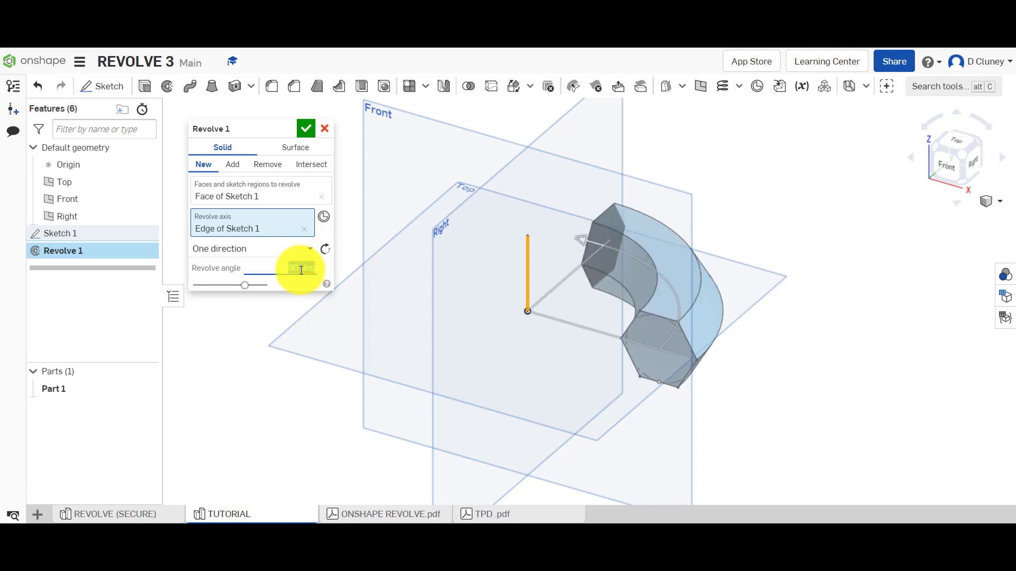
Step: Confirm the revolve type stays One direction
click(275, 254)
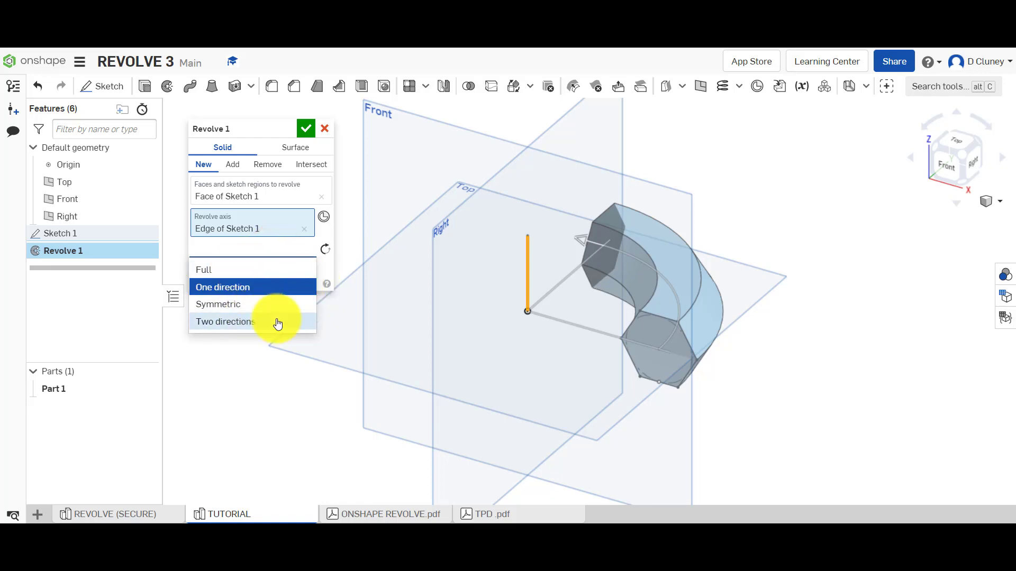
click(269, 289)
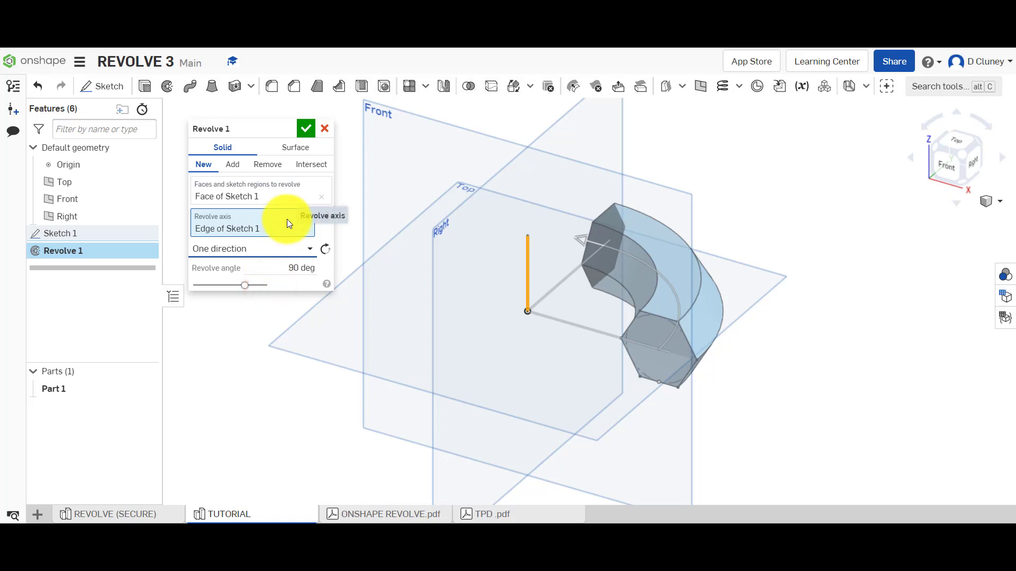
click(280, 248)
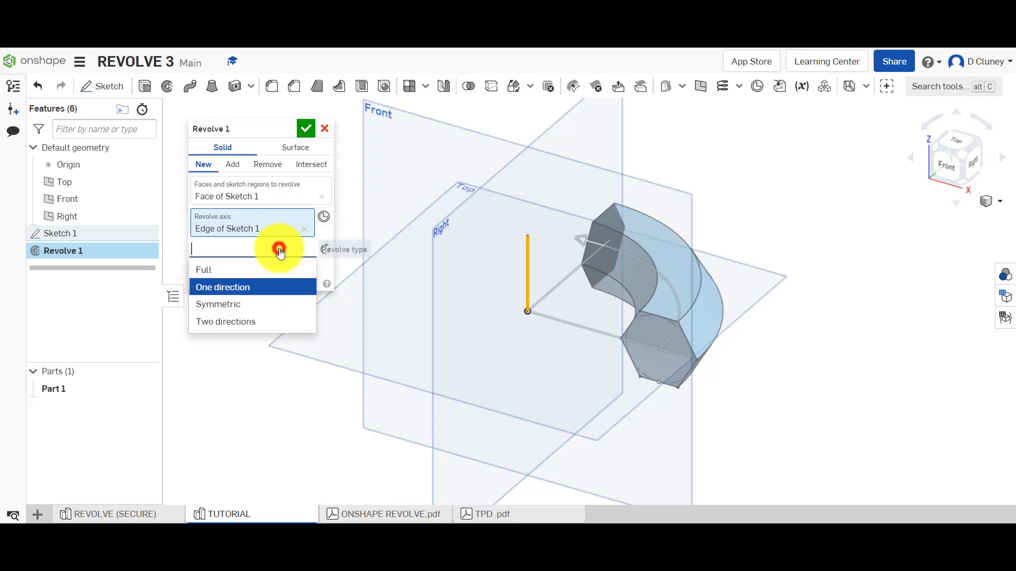
click(263, 132)
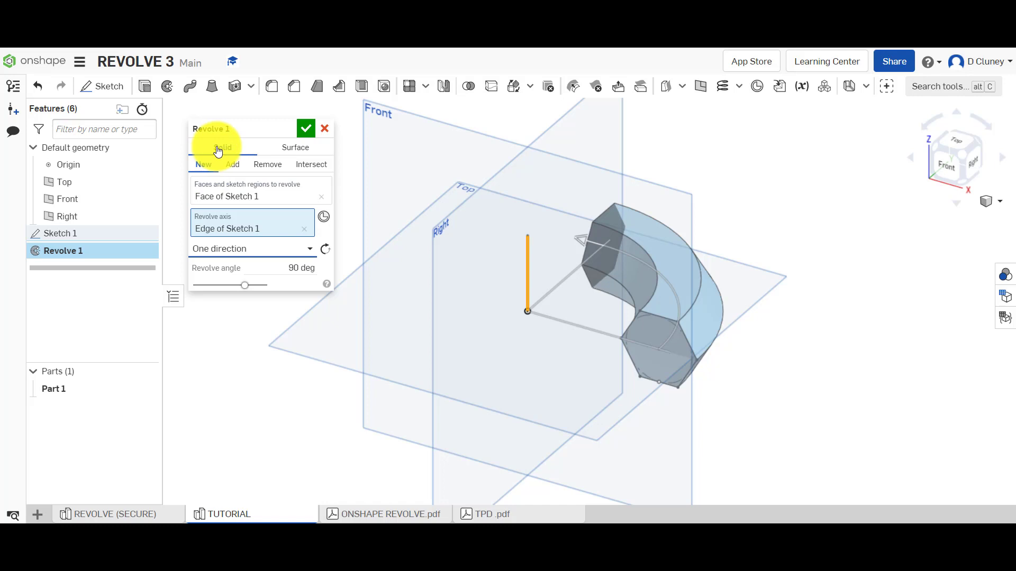
Step: Accept the 90-degree Revolve 1, forming the quarter-turn hexagonal Part 1
click(305, 128)
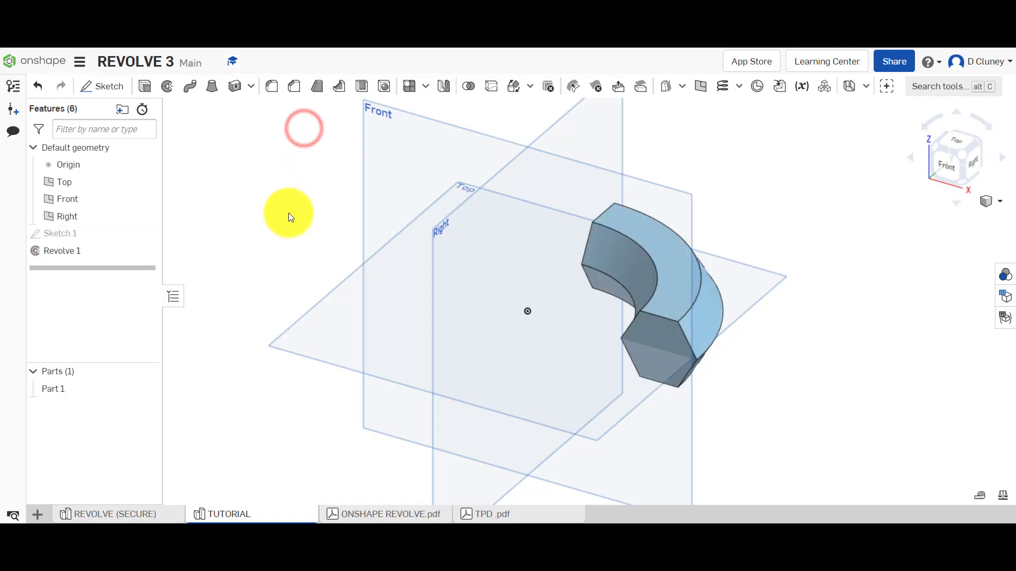
right_click(66, 253)
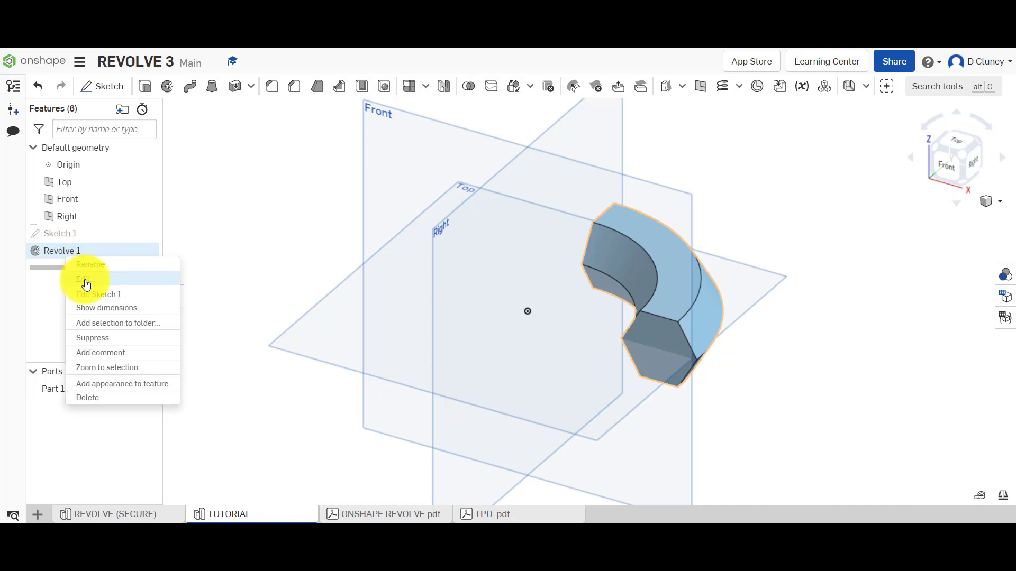
click(243, 246)
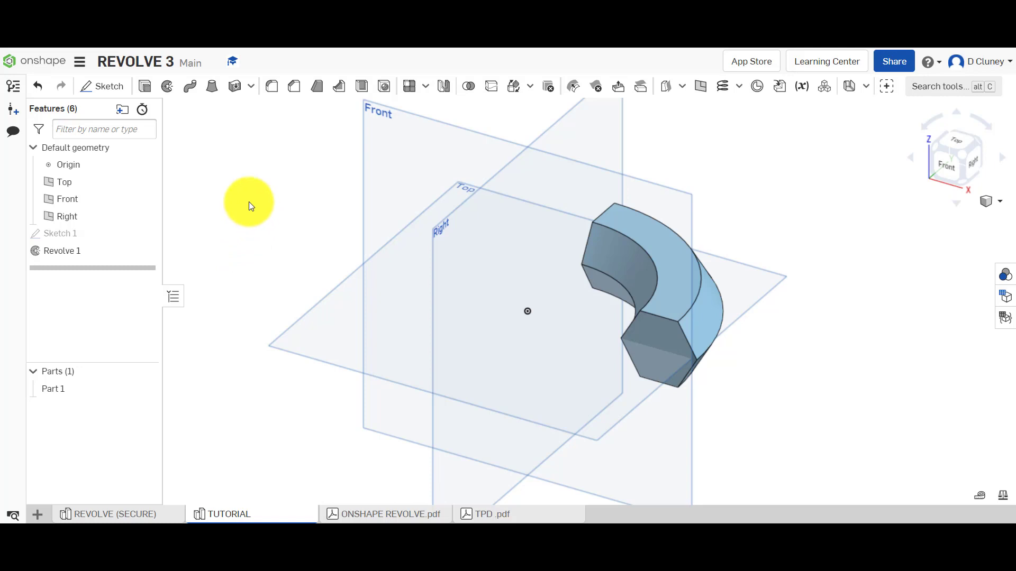
click(102, 87)
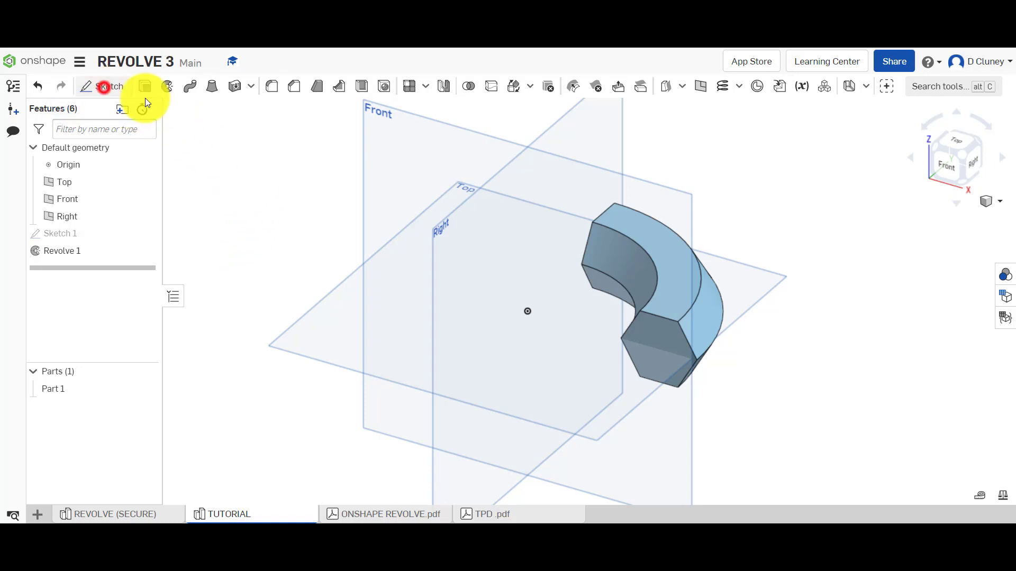
Step: Sketch a hexagon offset 5.8 inward on the hexagonal end face, then unhide Sketch 1
click(670, 340)
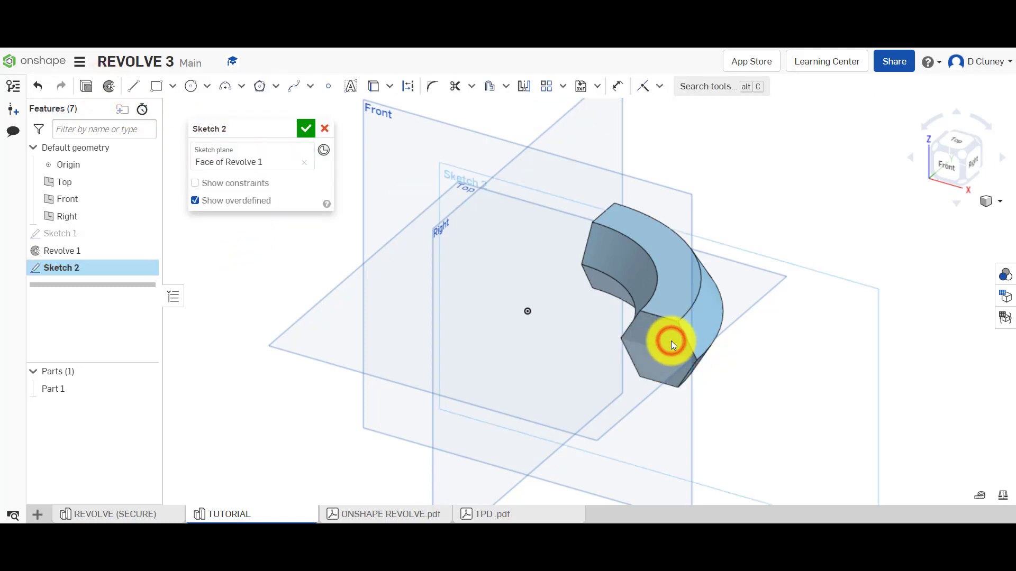
key(n)
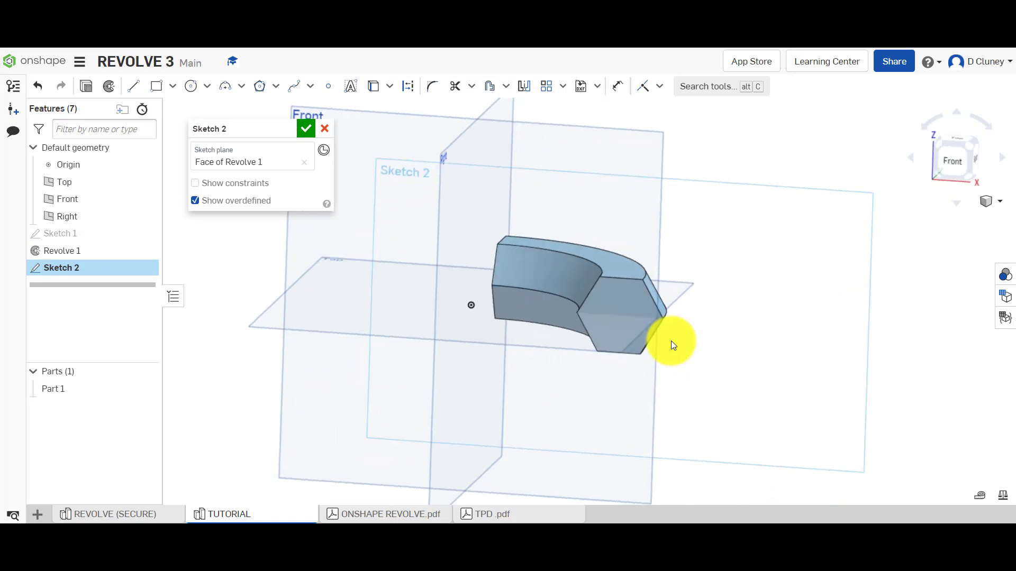
scroll(626, 252, up, 3)
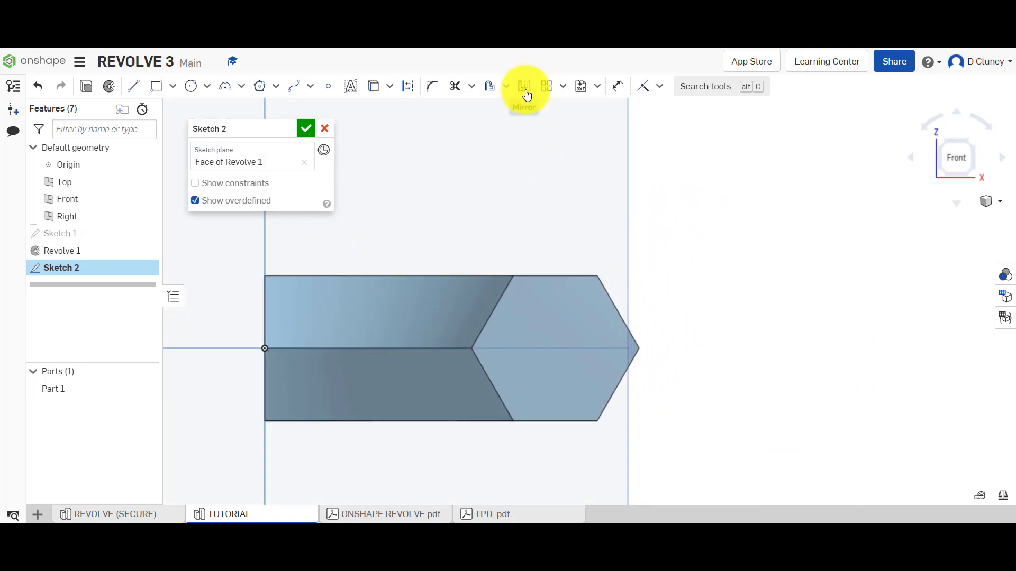
click(496, 94)
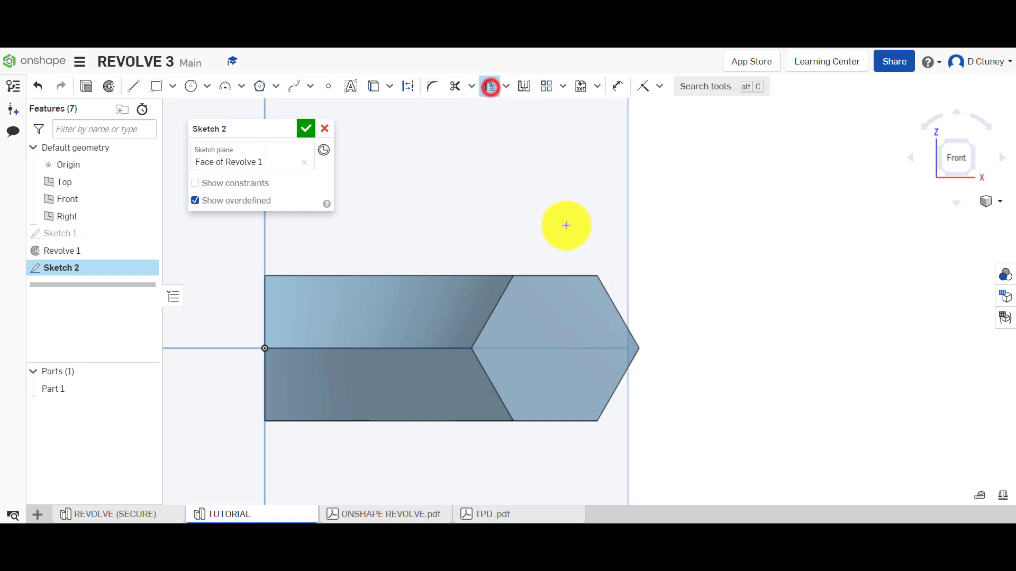
click(558, 314)
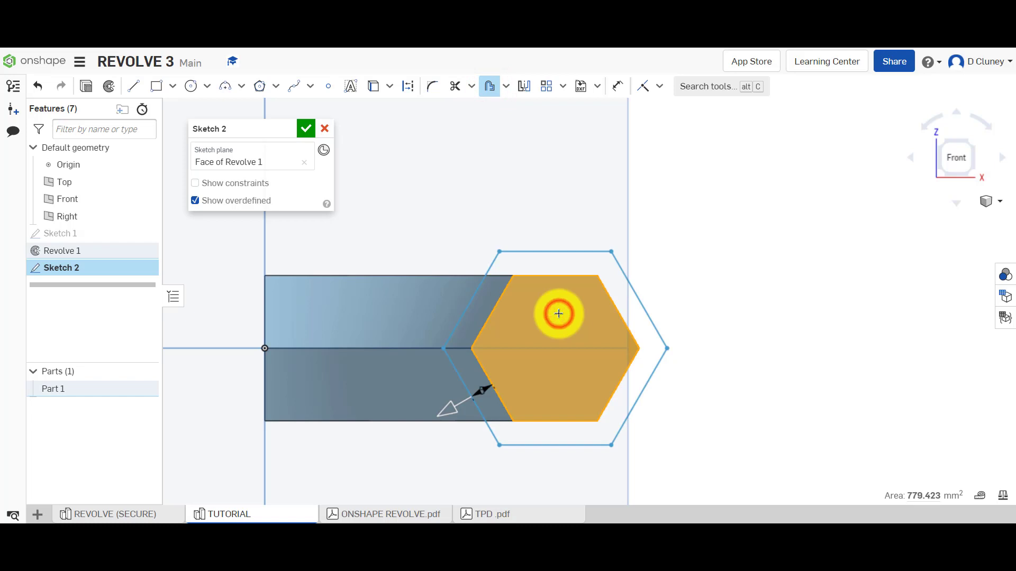
drag(447, 416, 531, 390)
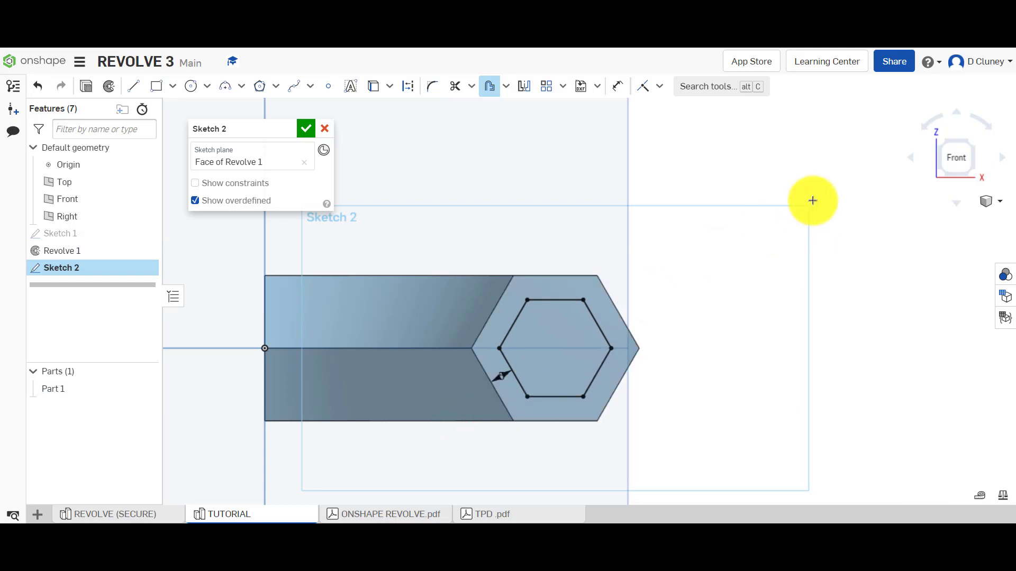
click(968, 145)
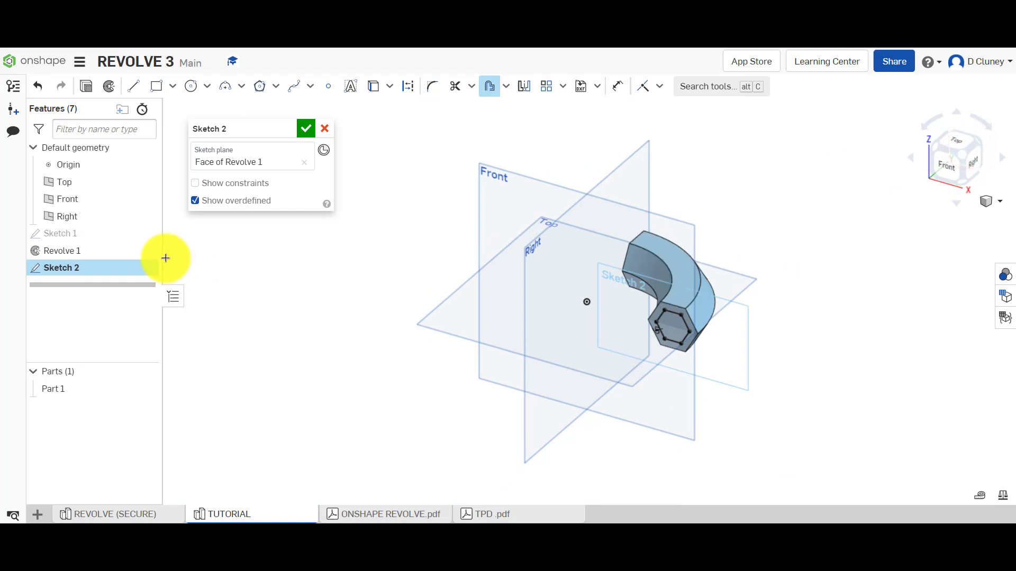
click(145, 231)
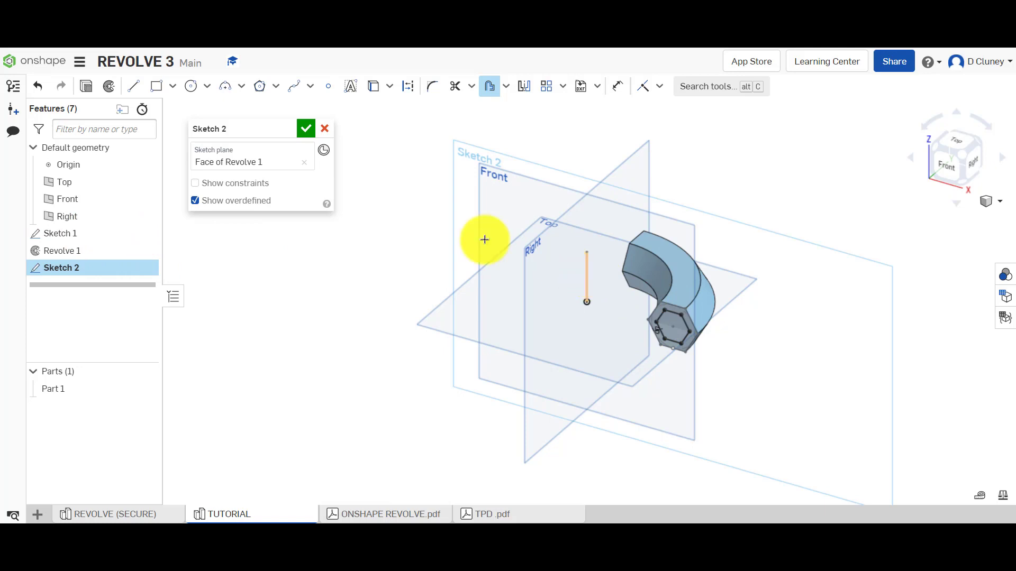
Step: Start Revolve 2 about the vertical Sketch 1 line, then switch to the REVOLVE (SECURE) reference
click(109, 86)
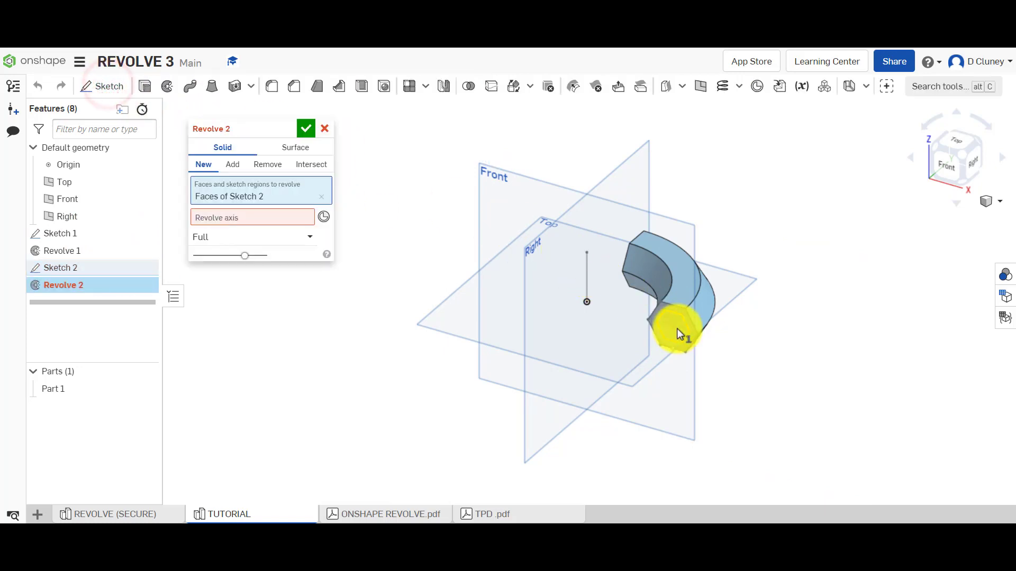
scroll(503, 281, up, 3)
scroll(505, 282, down, 5)
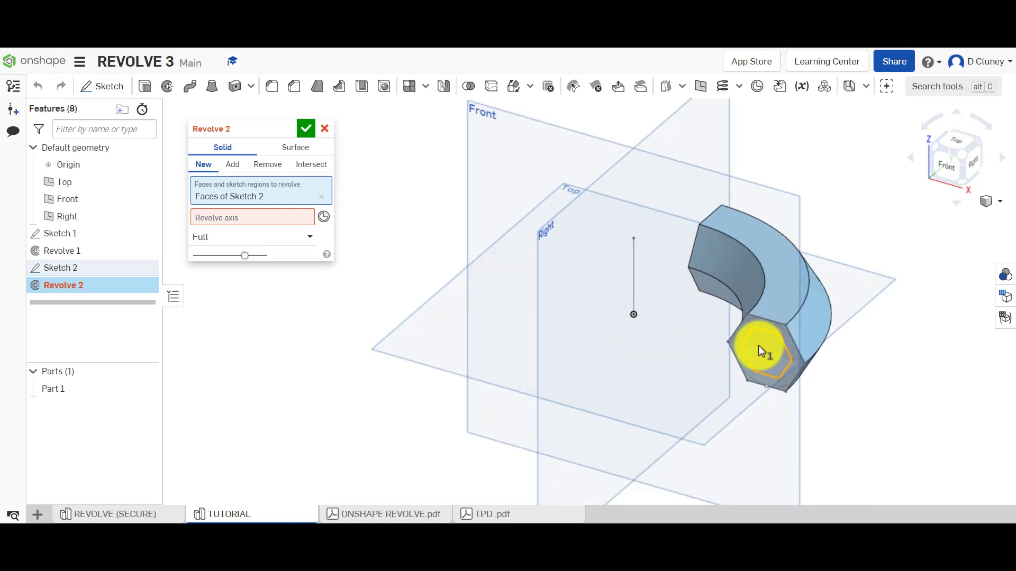
click(290, 221)
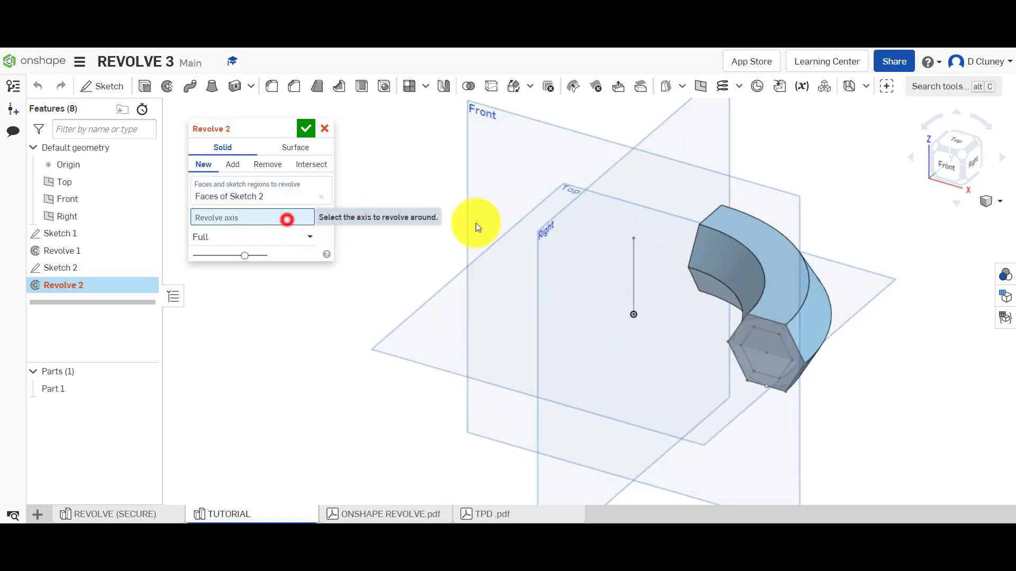
click(634, 282)
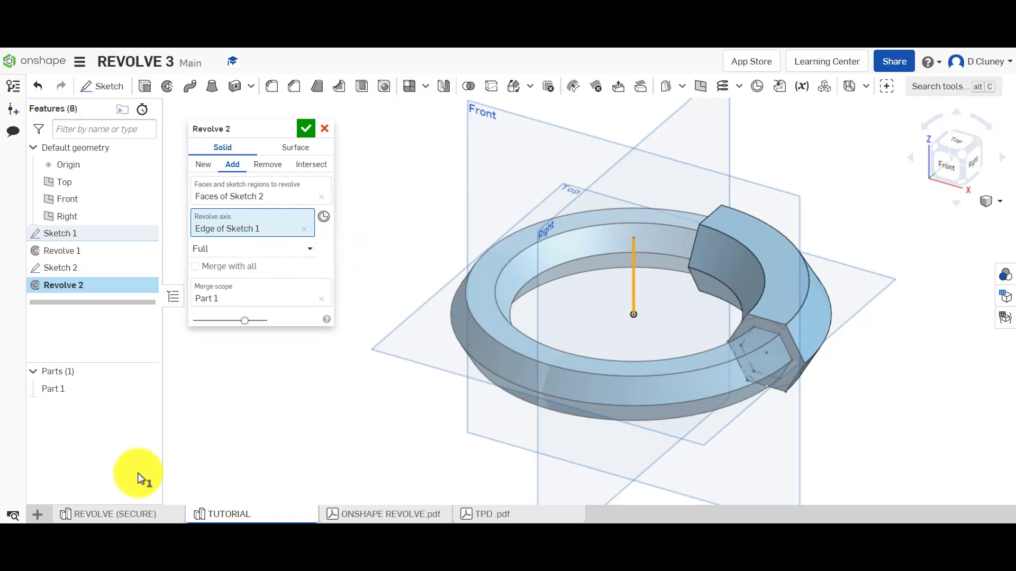
click(136, 513)
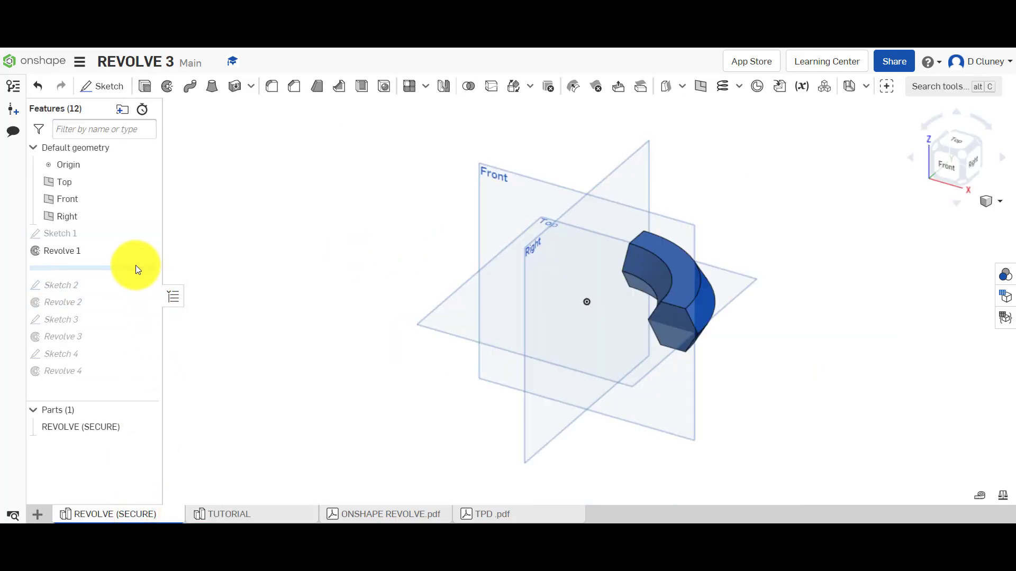
Step: Drag the reference's rollback bar just below Revolve 2 to show the half-ring stage
drag(135, 268, 133, 306)
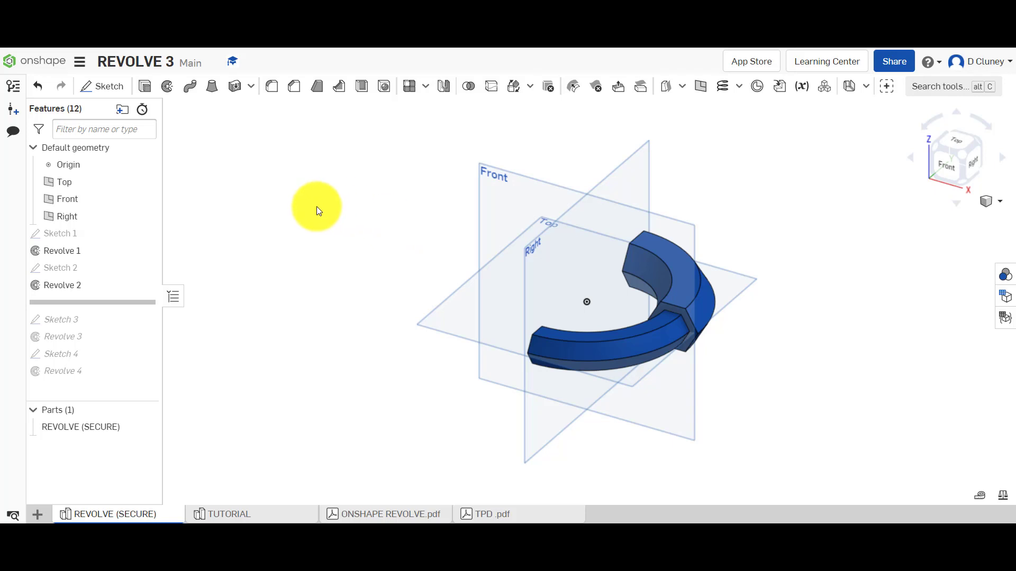
Step: Back in TUTORIAL, set Revolve 2 to one direction with a 90° angle
click(250, 516)
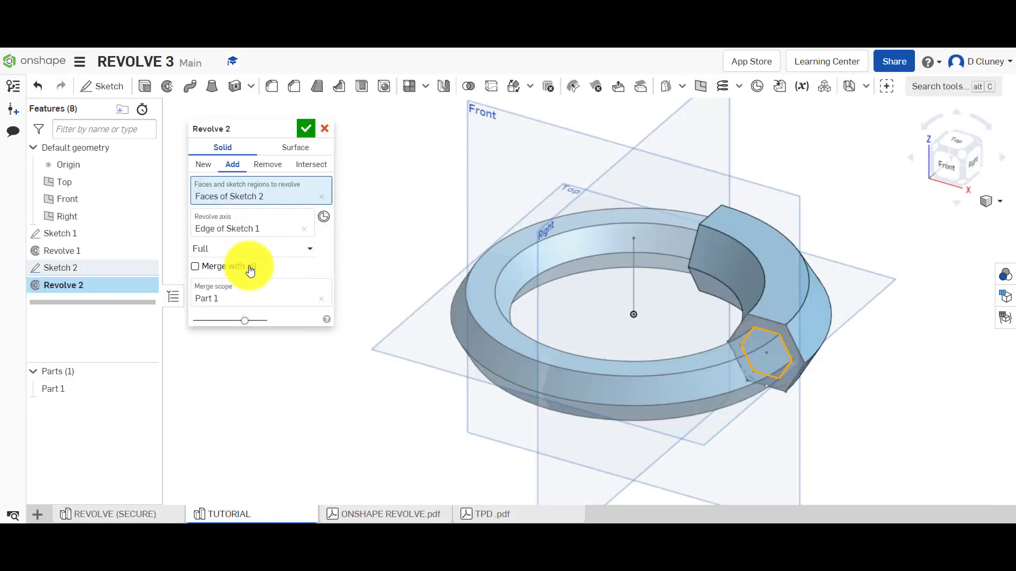
click(231, 247)
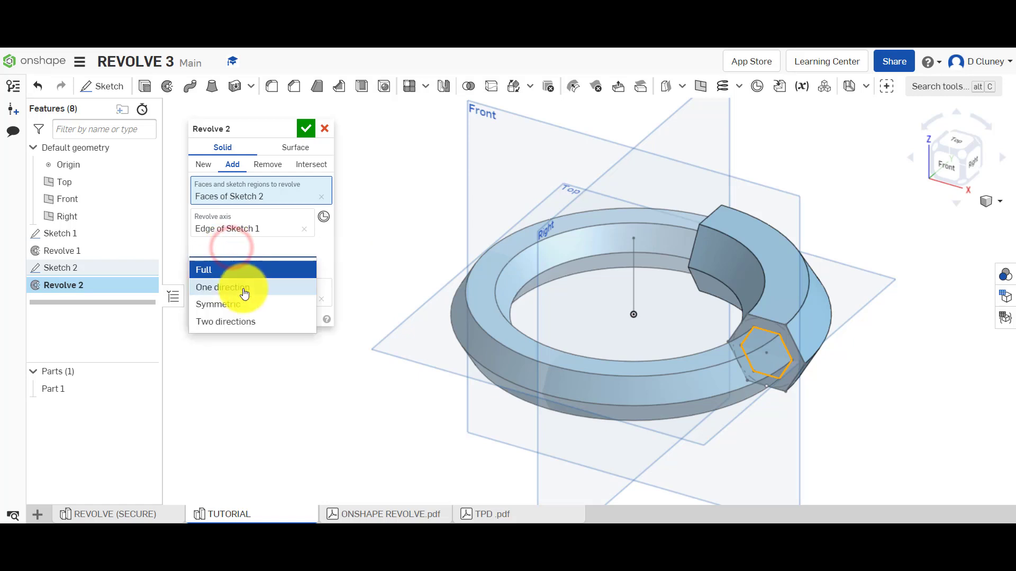
click(244, 292)
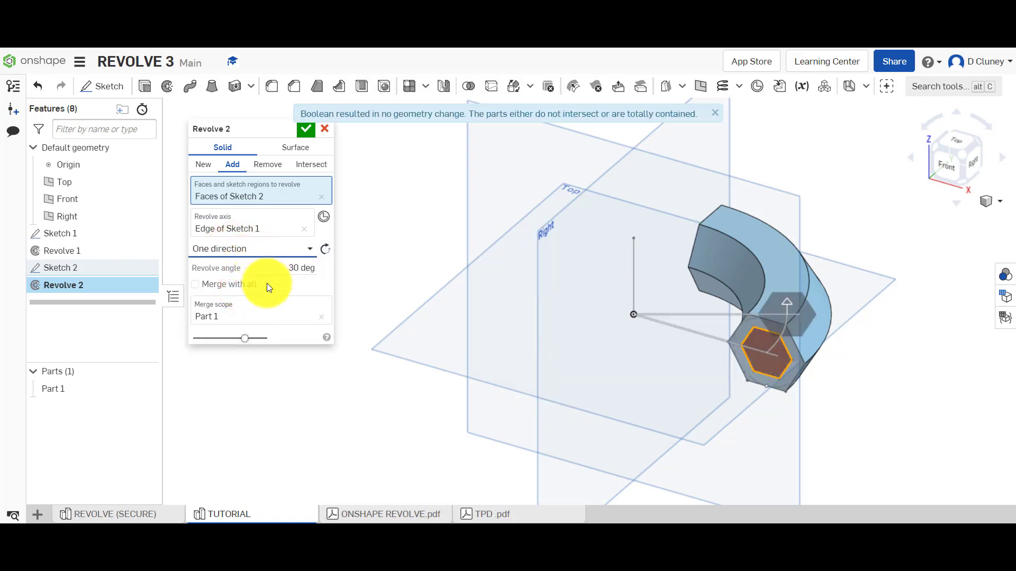
click(292, 269)
text(90)
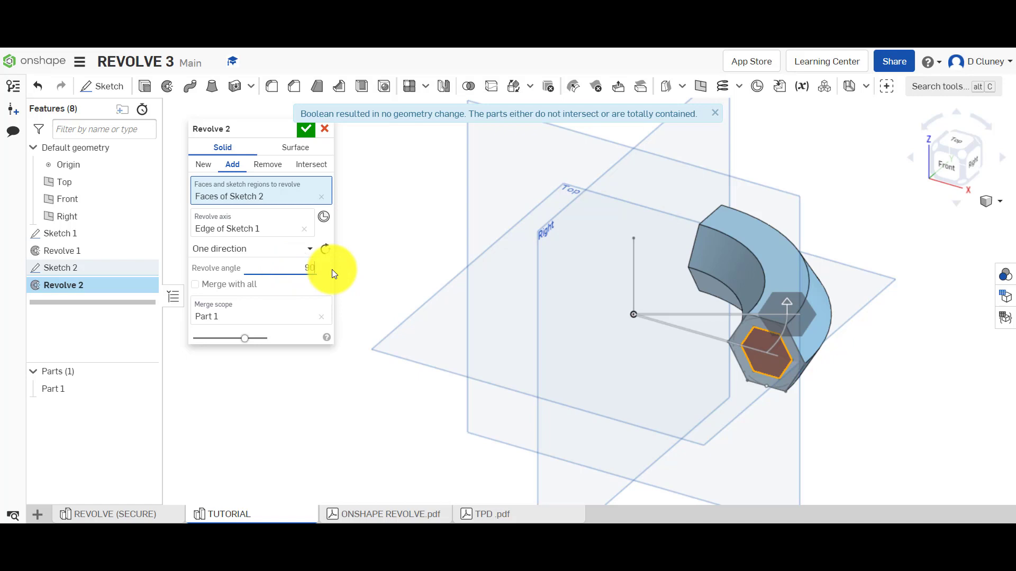
click(411, 290)
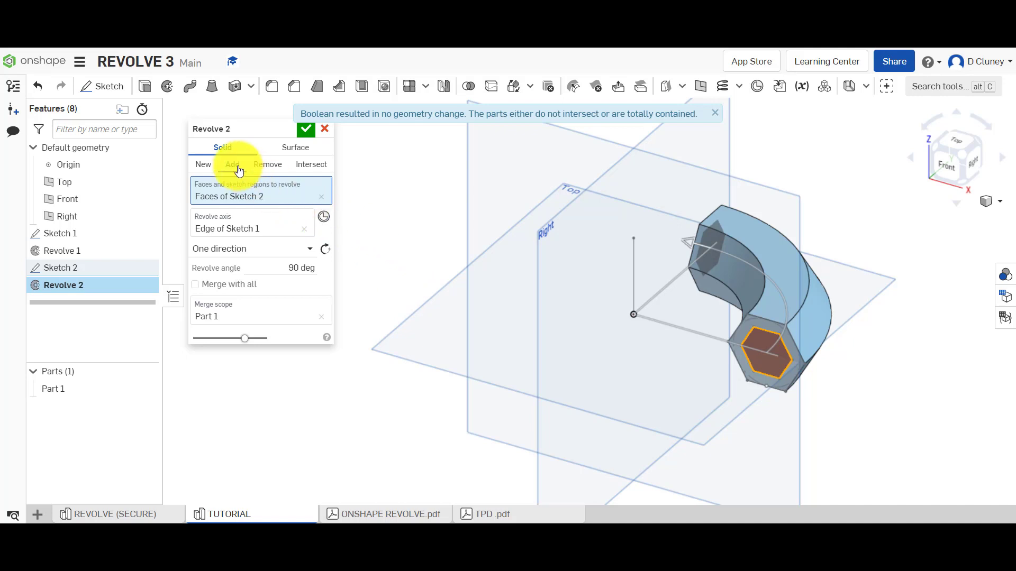
Step: Try Remove and Add with flipped direction, then confirm Revolve 2 as a New part
click(264, 168)
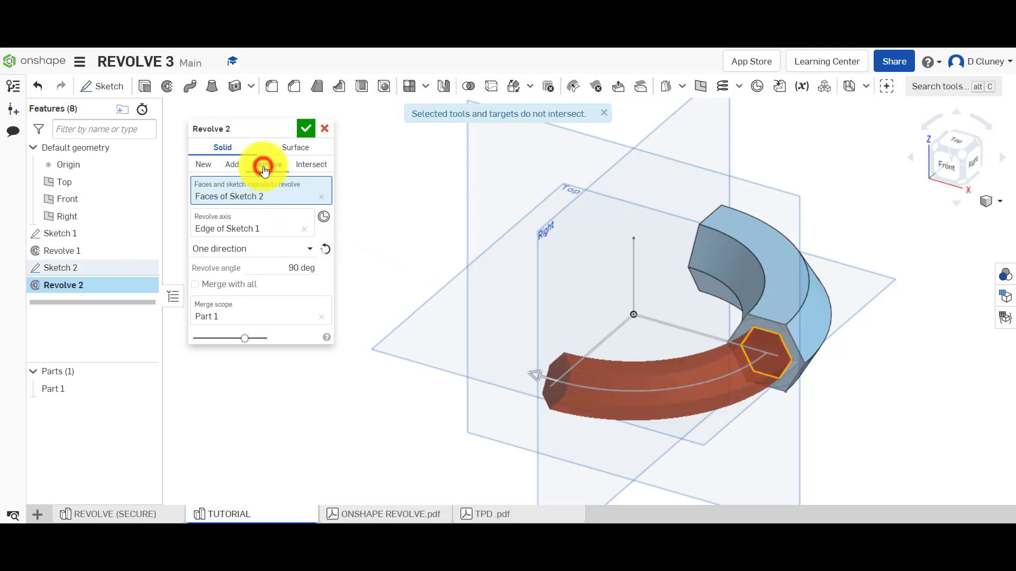
click(326, 249)
key(shift+1)
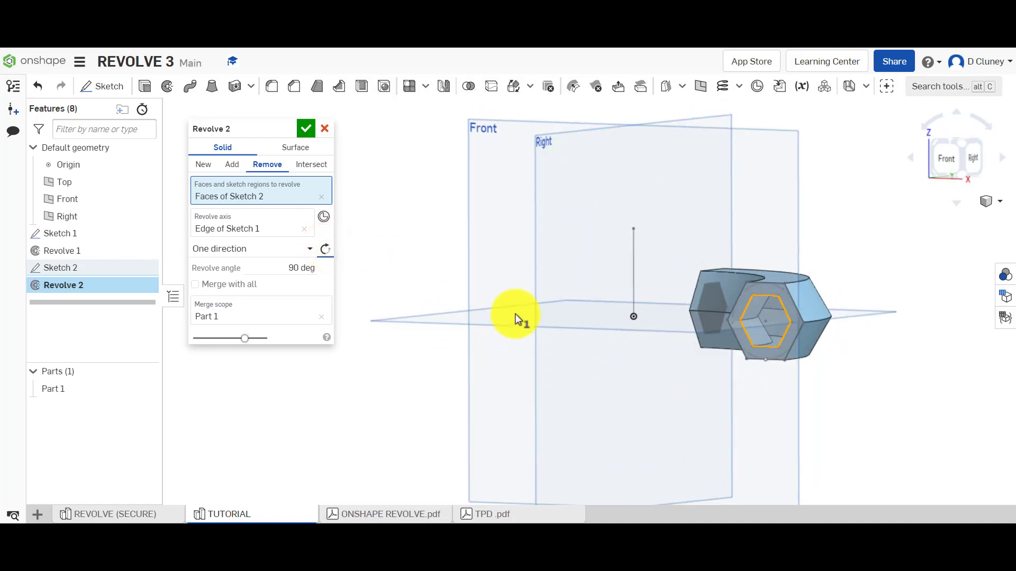
mouse_move(518, 319)
right_down()
mouse_move(658, 343)
mouse_move(519, 310)
mouse_move(532, 356)
mouse_move(492, 292)
mouse_move(519, 338)
mouse_move(509, 329)
right_up()
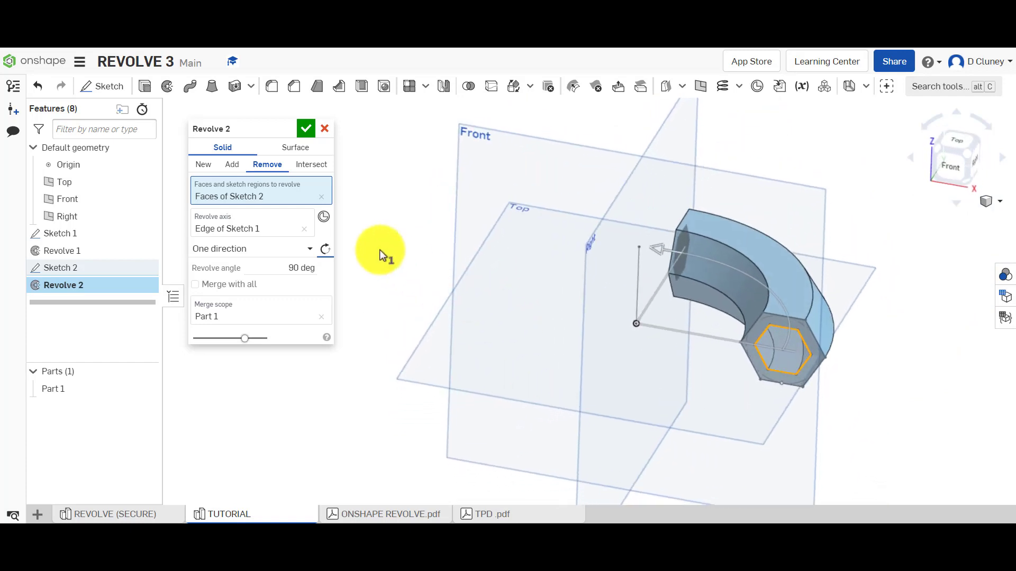
click(233, 168)
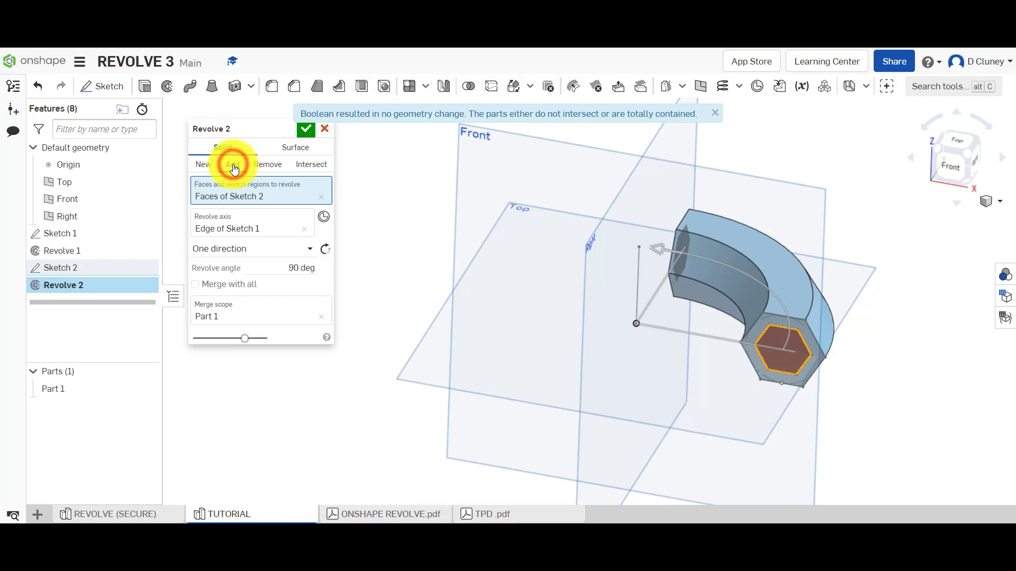
click(327, 250)
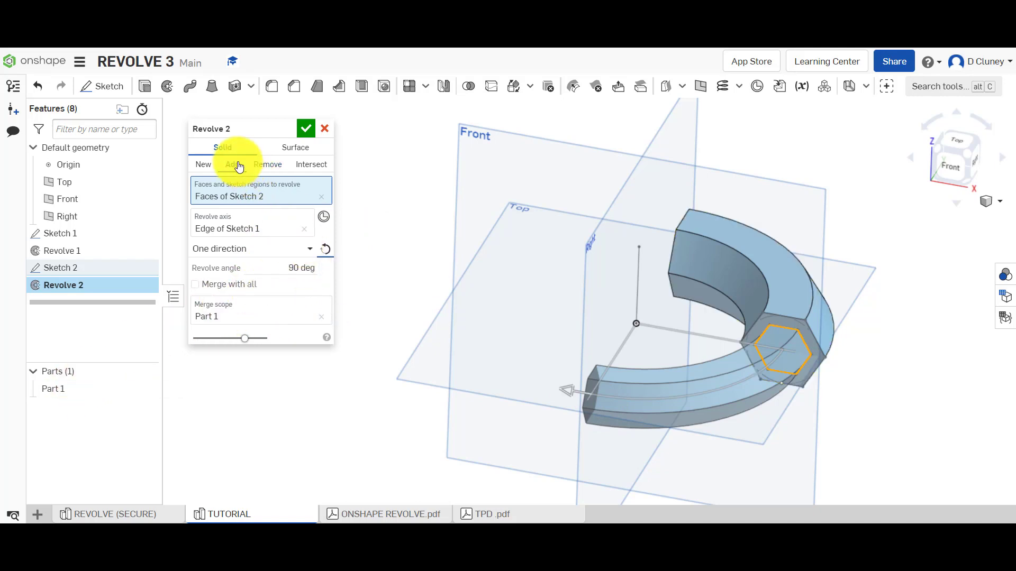
click(203, 164)
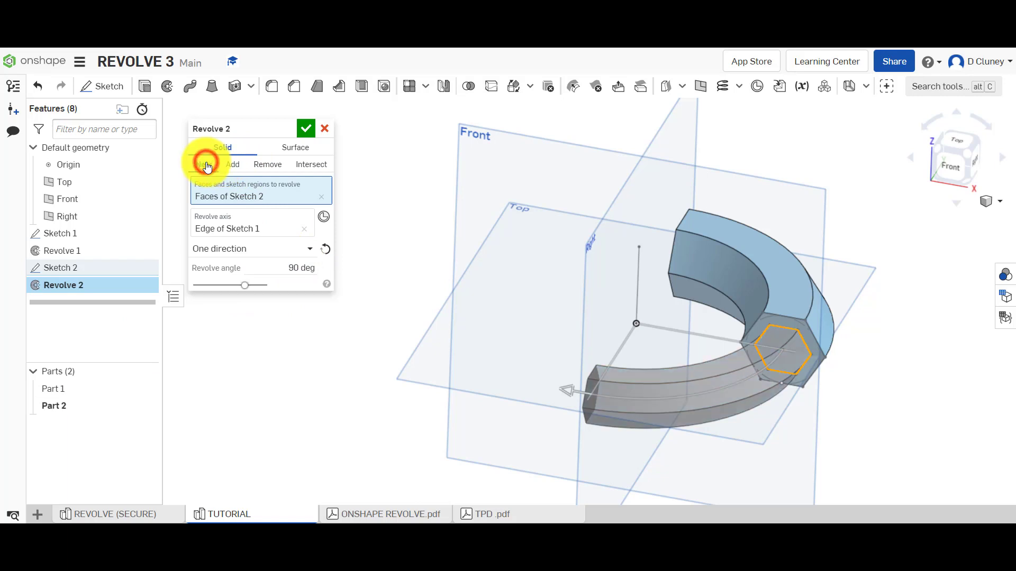
click(306, 127)
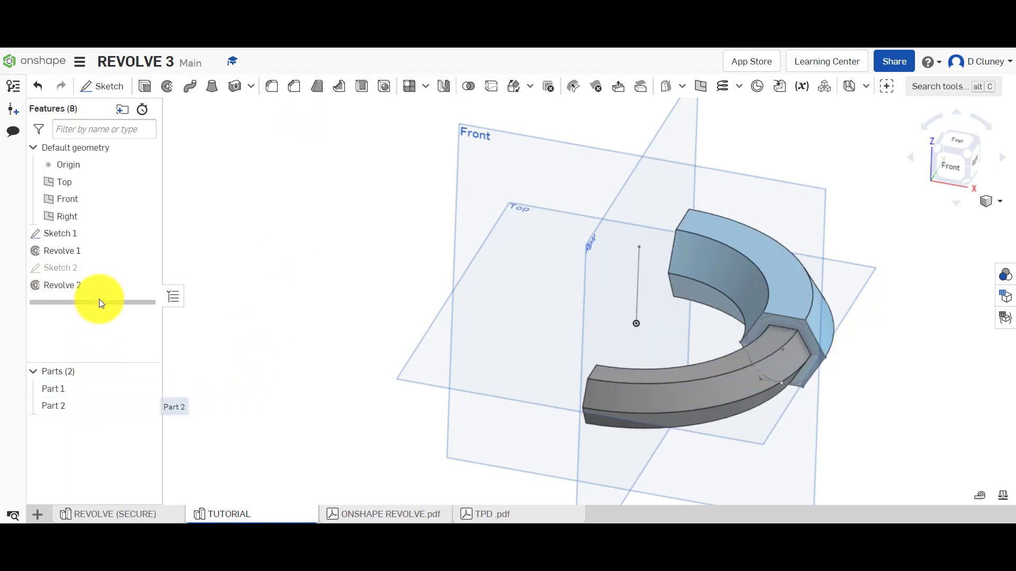
Step: Edit Revolve 2 to Add its sweep into Part 1 and confirm
right_click(81, 288)
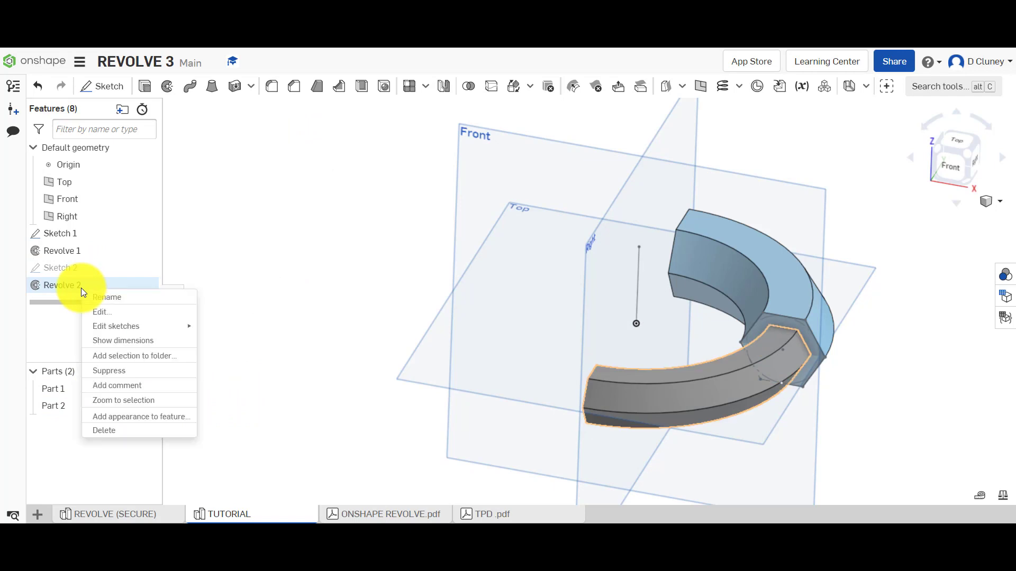
click(123, 309)
click(232, 166)
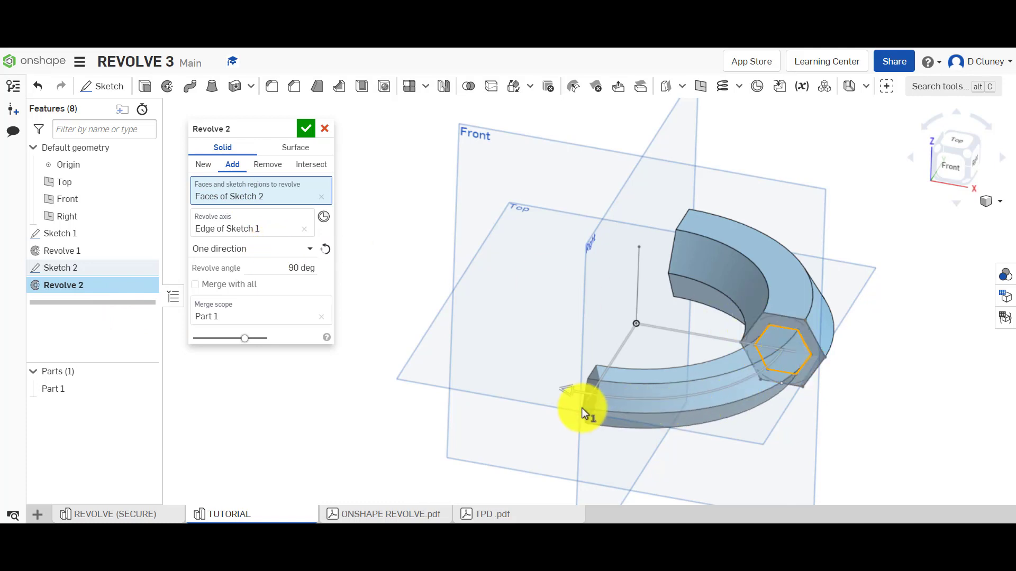
click(310, 129)
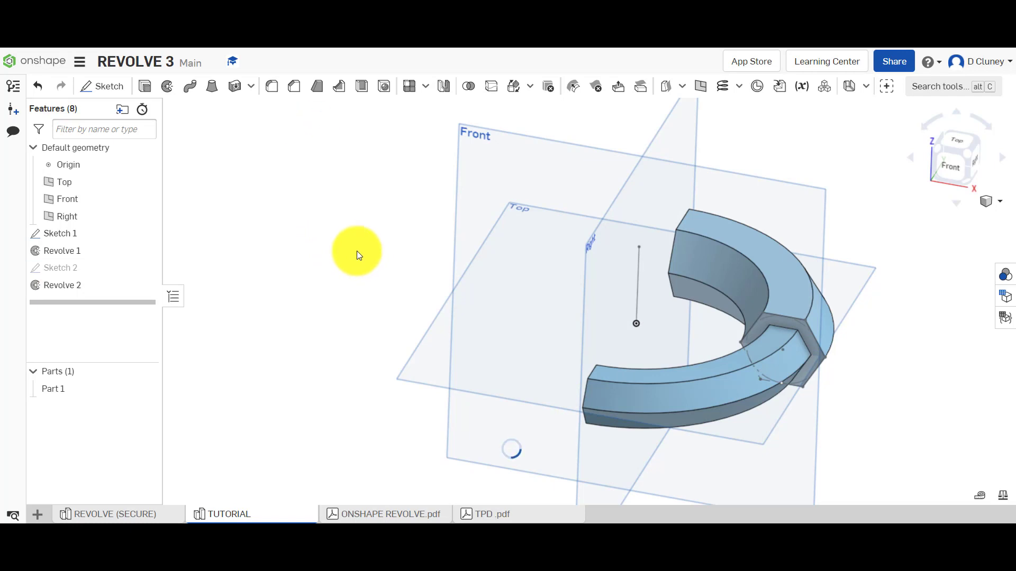
click(146, 516)
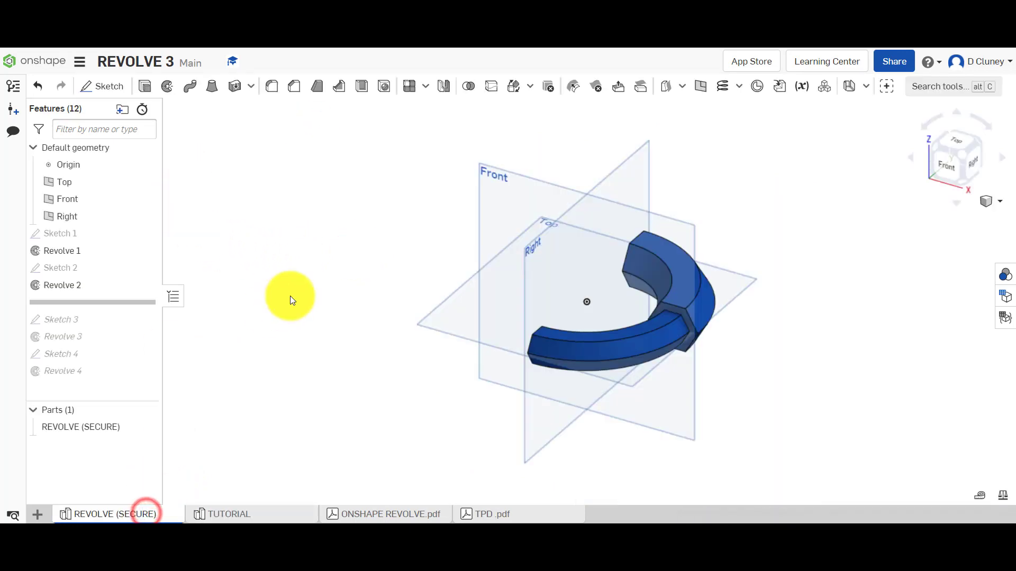
drag(117, 302, 116, 347)
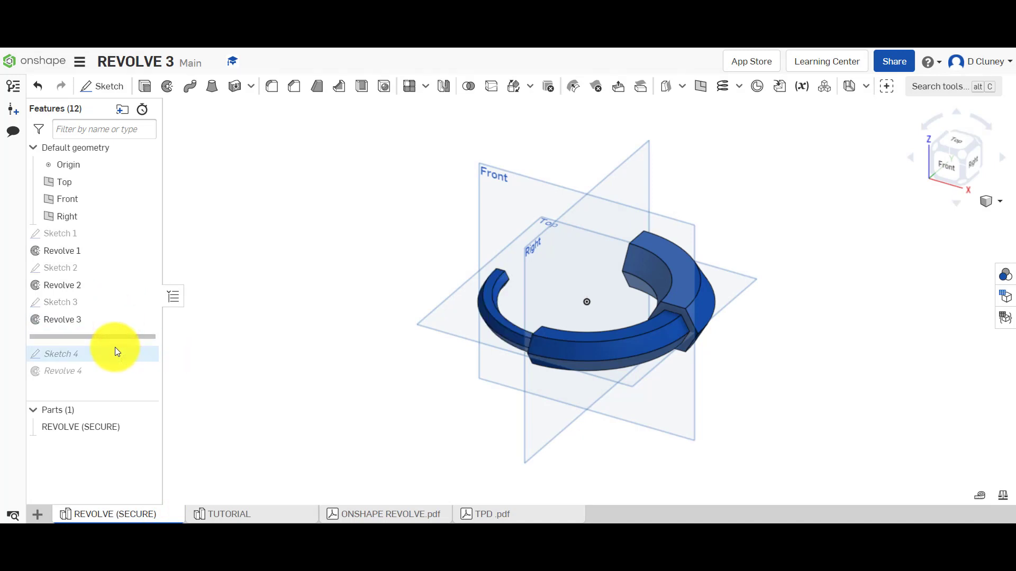
click(927, 140)
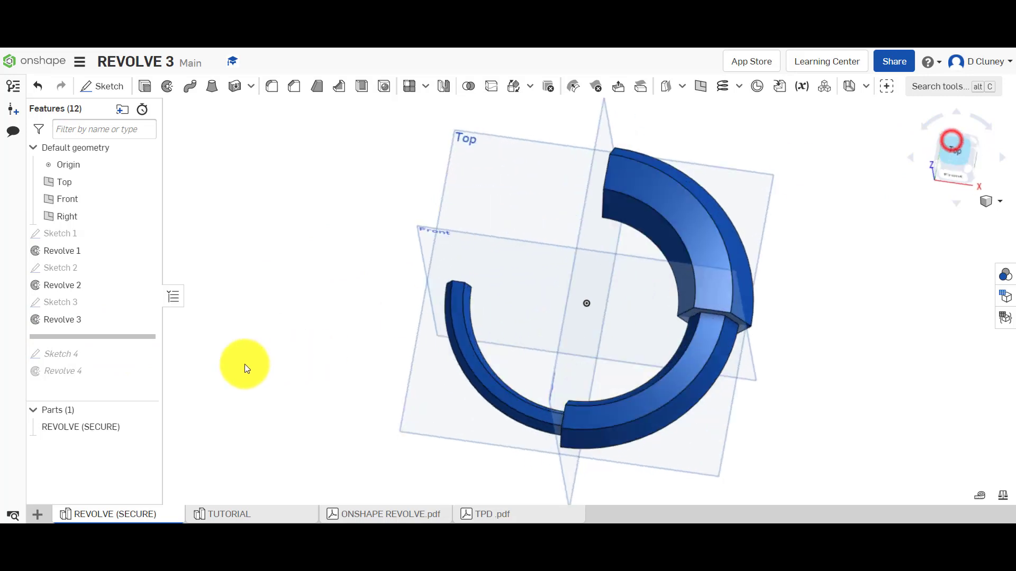
right_click(62, 323)
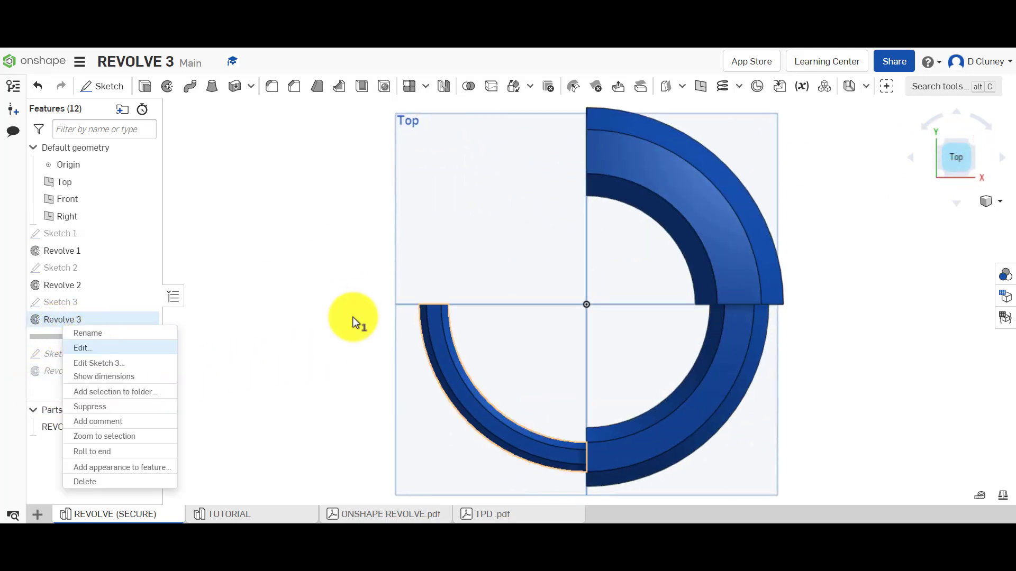
key(Return)
click(329, 128)
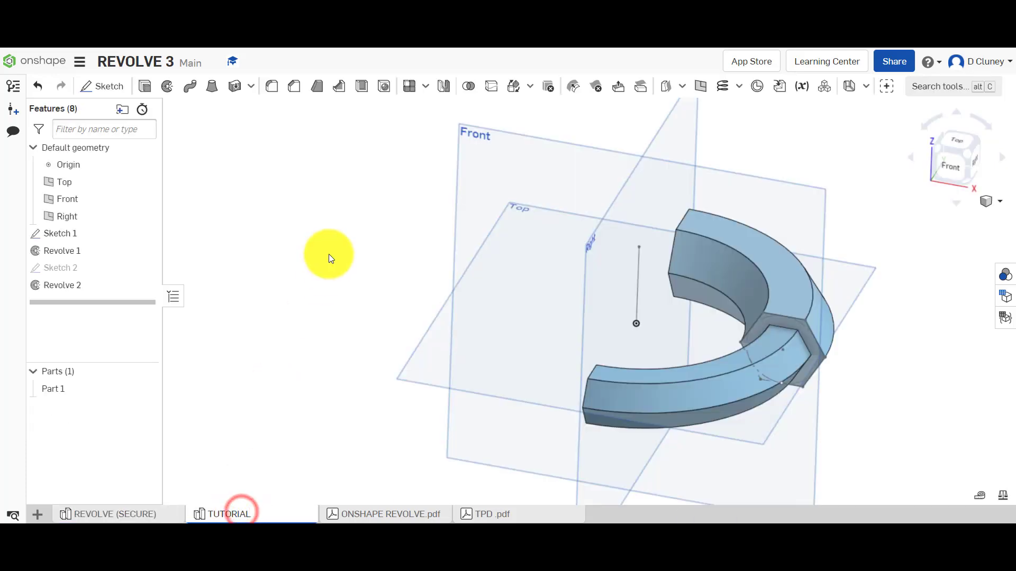
Step: Start Sketch 3 on the ring's open hexagonal end face, viewed normal to it
mouse_move(347, 290)
right_down()
mouse_move(434, 280)
mouse_move(447, 325)
right_up()
click(94, 83)
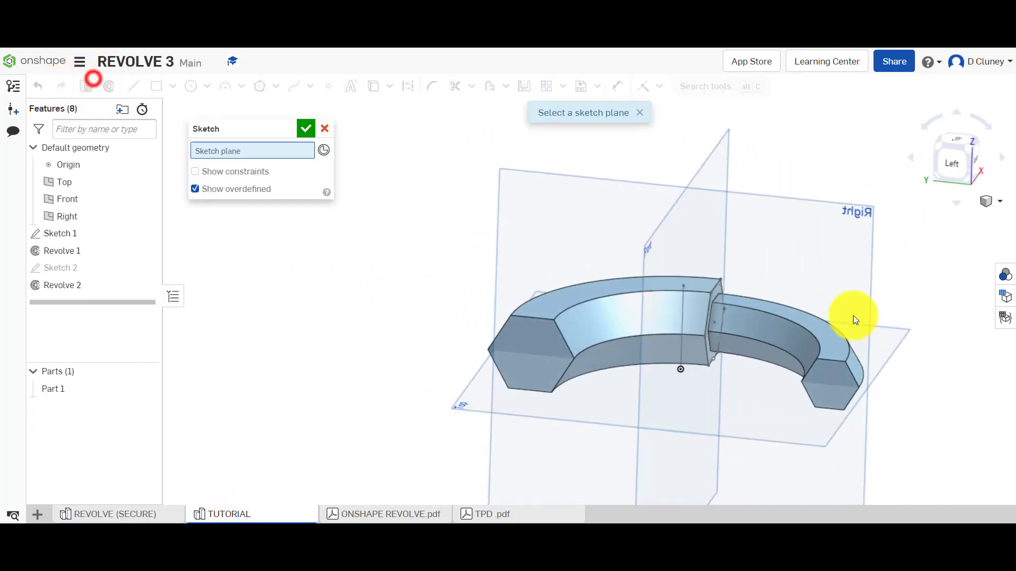
click(841, 379)
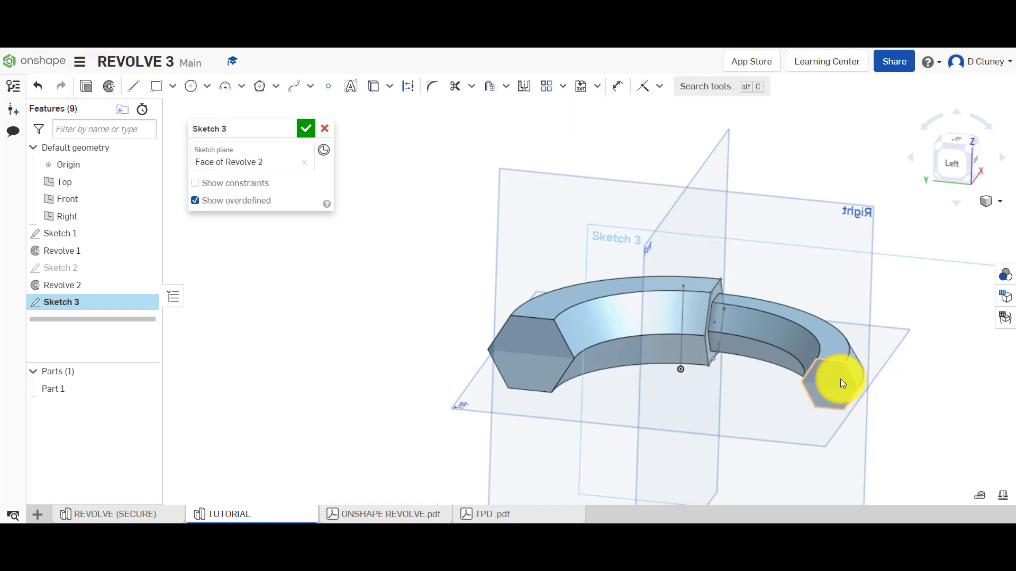
key(n)
scroll(597, 293, up, 5)
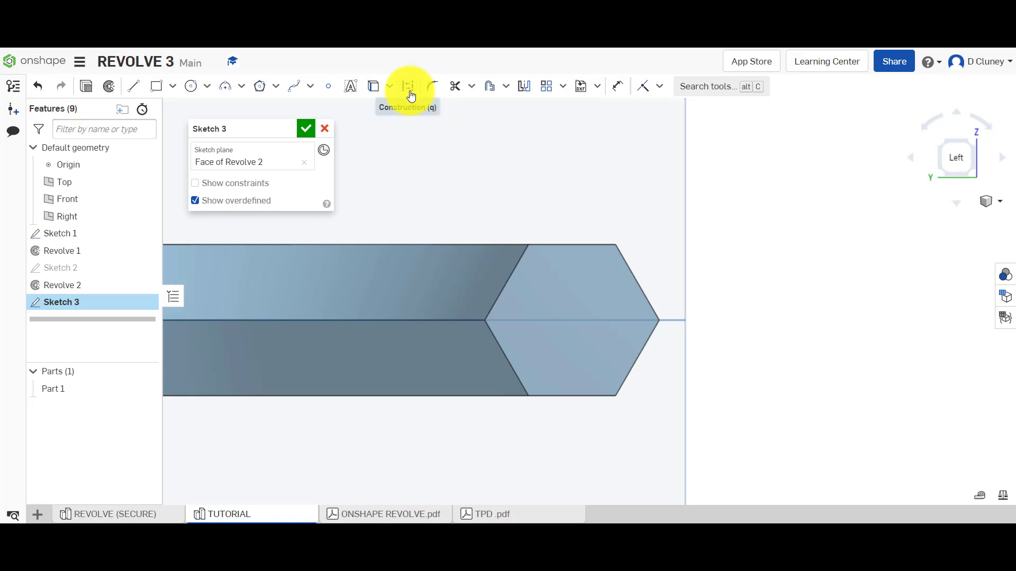
Step: Attempt an inward offset of the end-face hexagon, then cancel it
click(490, 91)
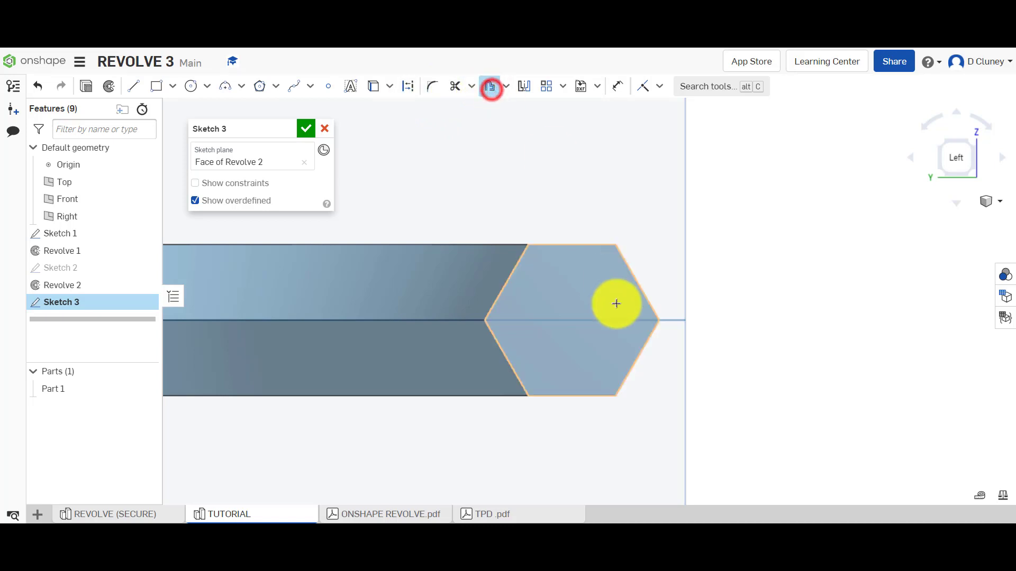
click(608, 304)
click(448, 389)
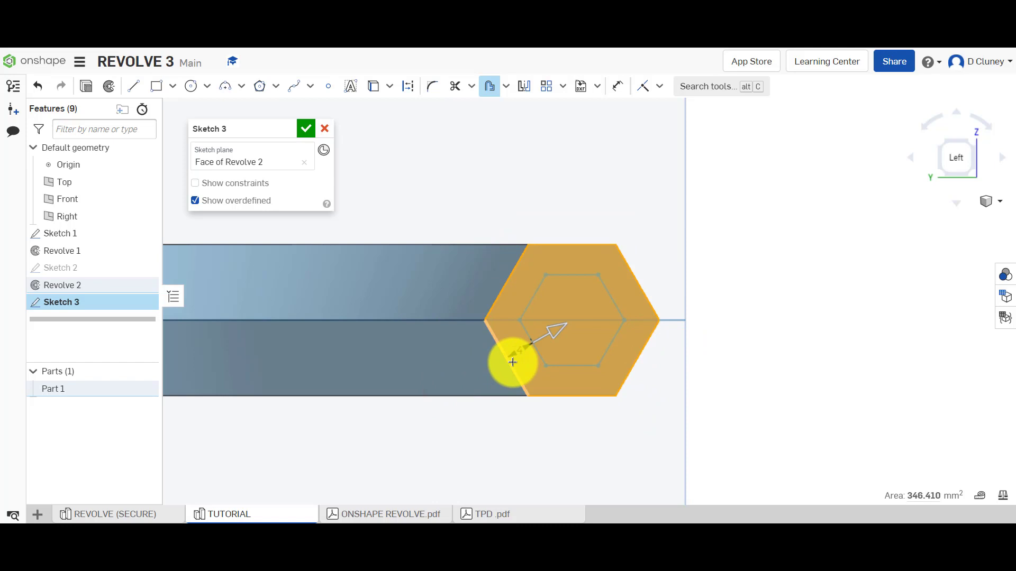
click(512, 362)
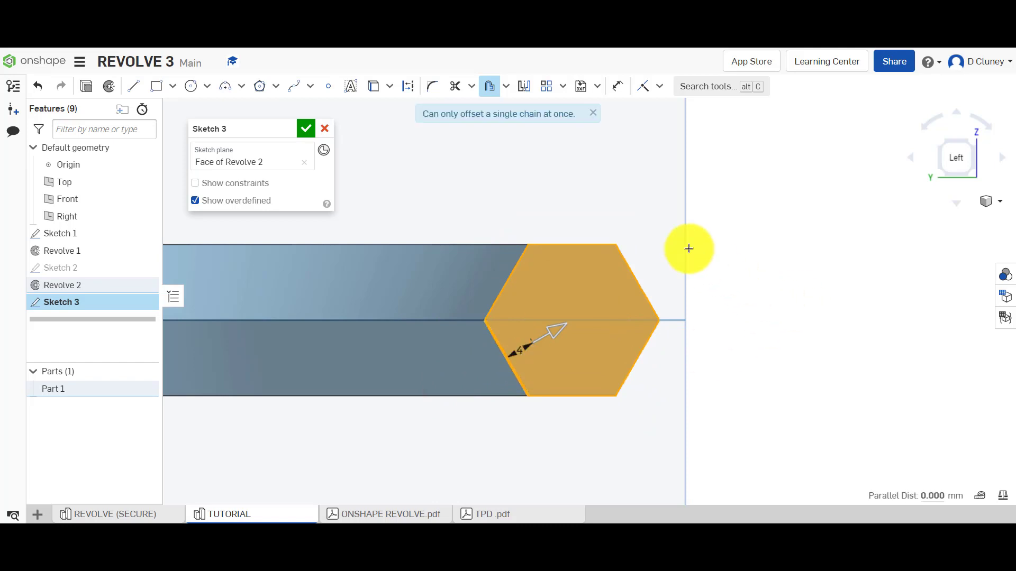
click(555, 330)
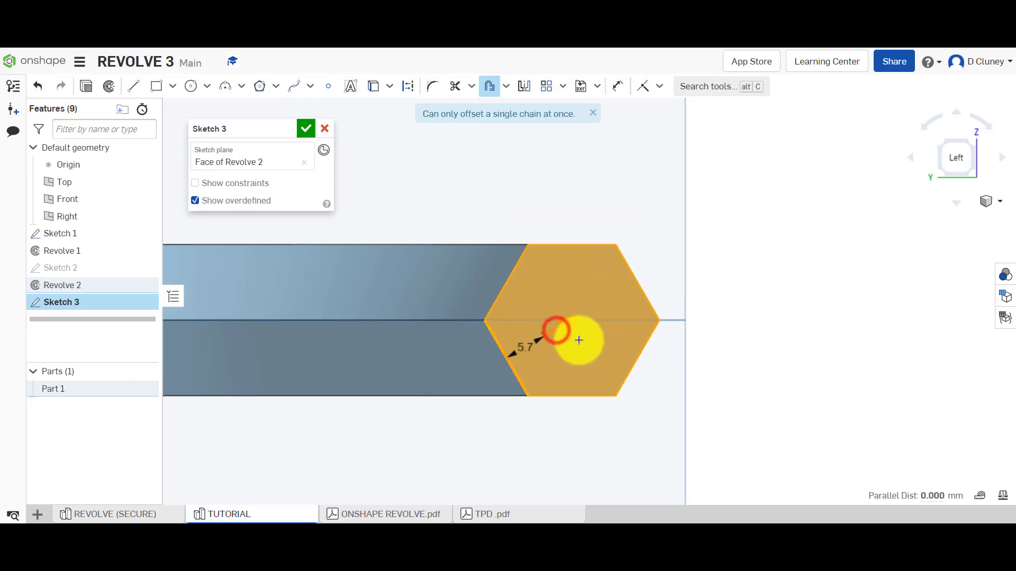
key(Escape)
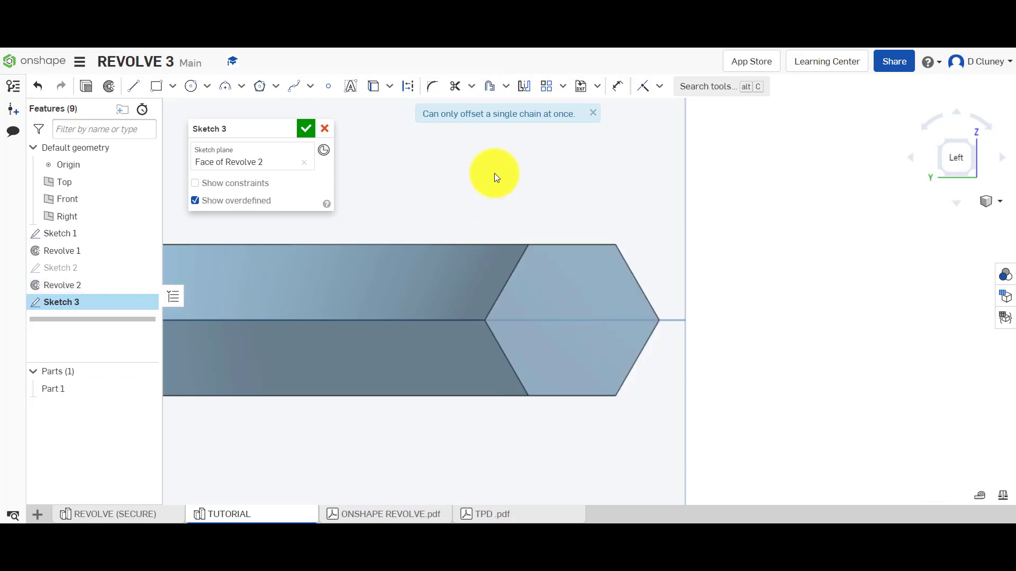
Step: Offset the end-face hexagon 5 mm inward and return to an angled 3-D view
click(492, 88)
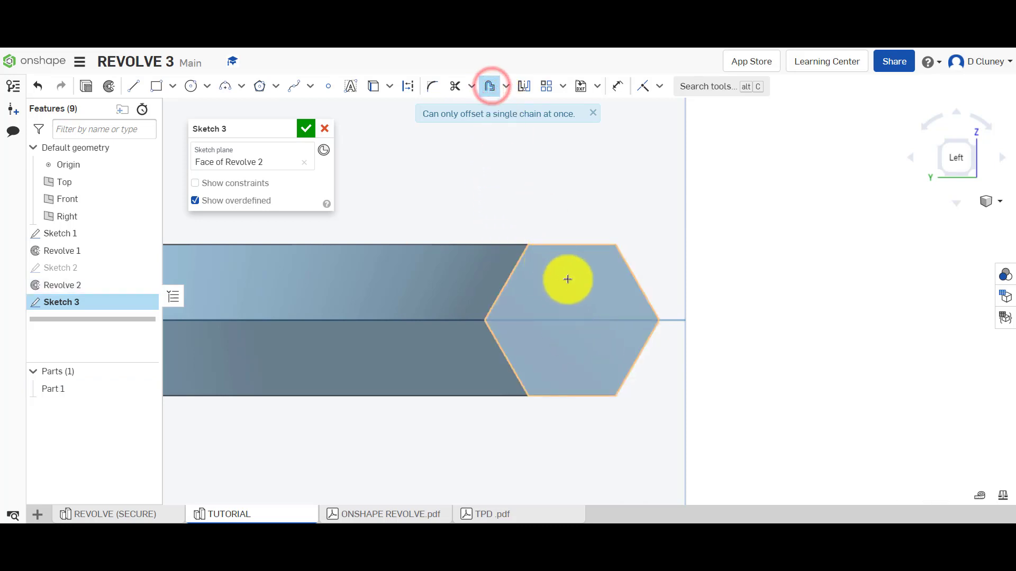
click(567, 279)
drag(455, 392, 516, 367)
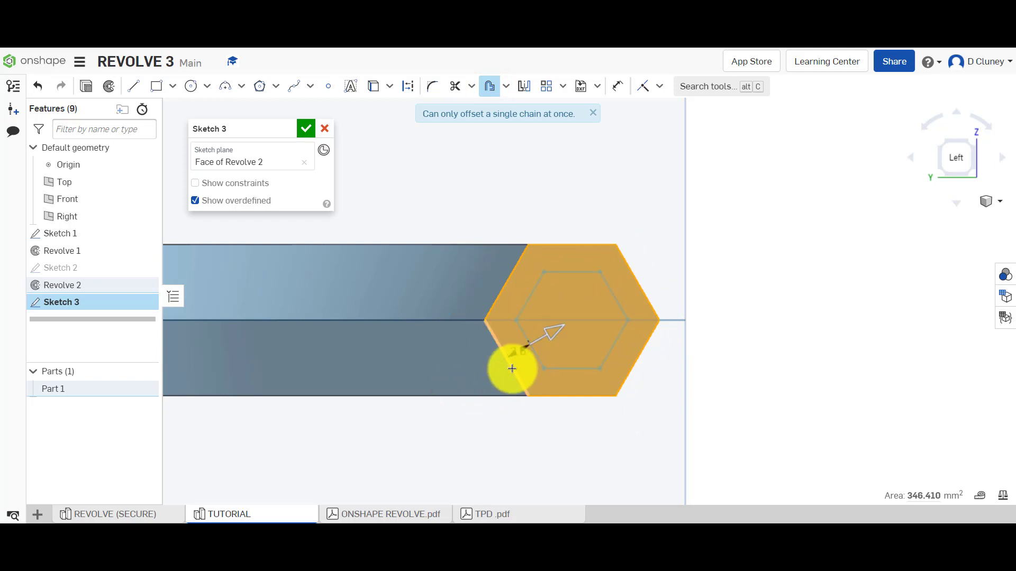
click(547, 350)
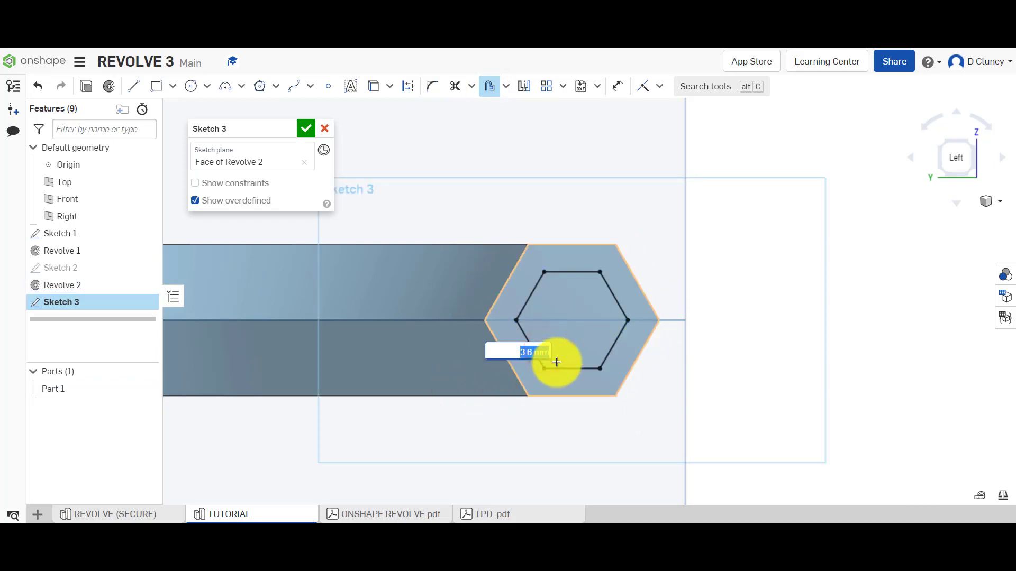
key(Return)
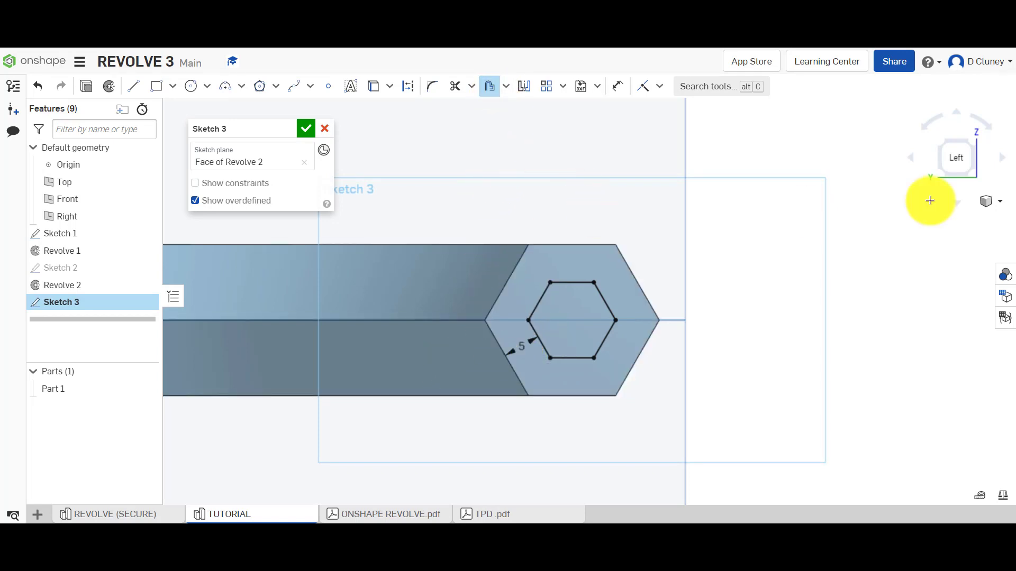
click(968, 146)
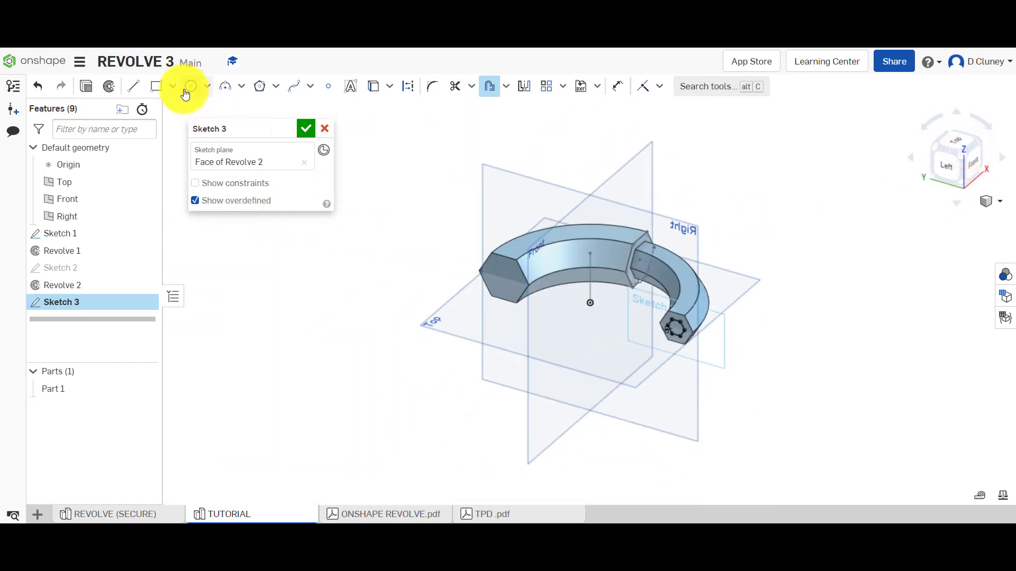
Step: Start Revolve 3 on the inner hexagon, using the ring's inner curved face as axis
click(106, 88)
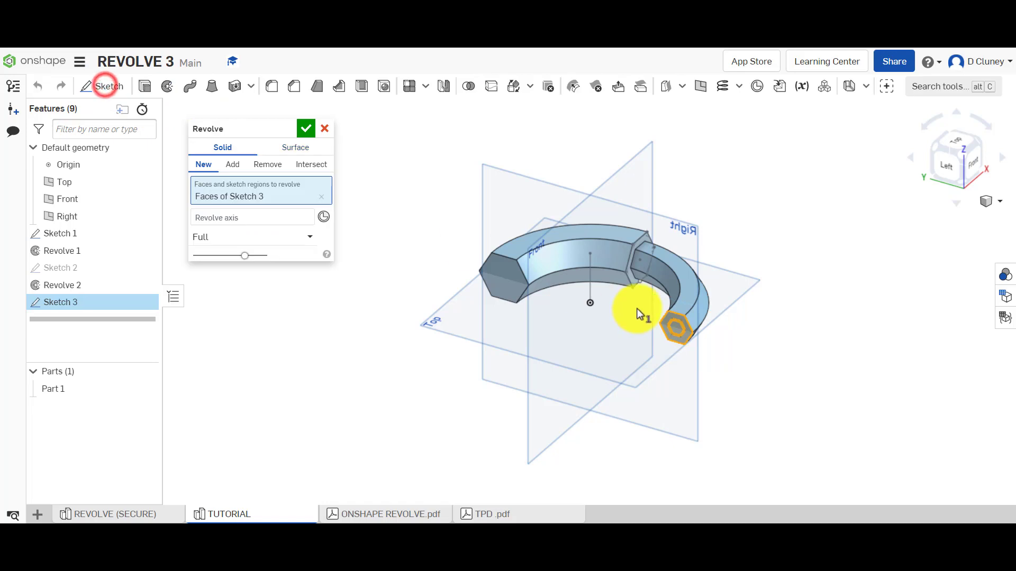
scroll(730, 294, down, 2)
scroll(730, 294, up, 5)
scroll(730, 294, up, 2)
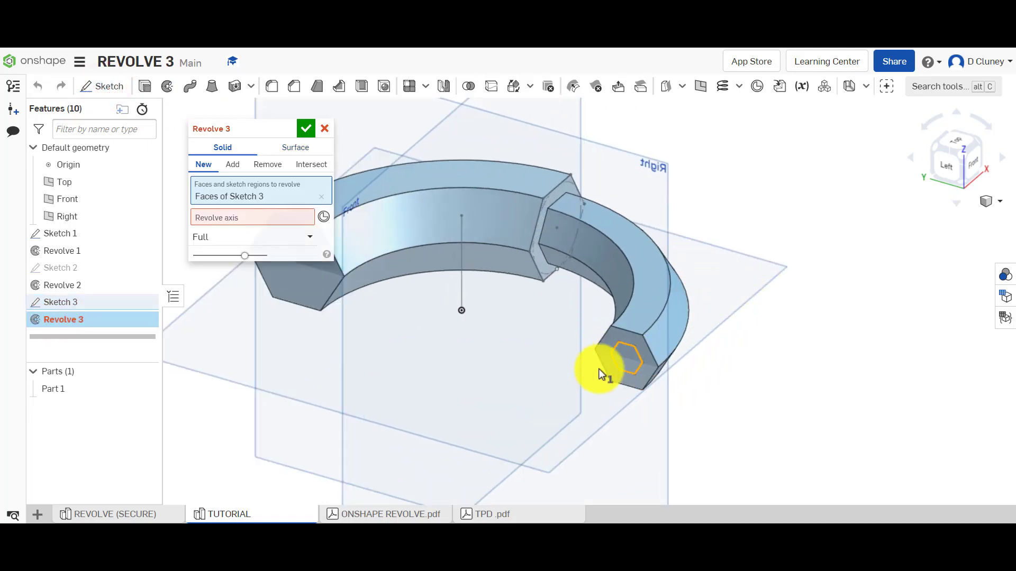
click(290, 215)
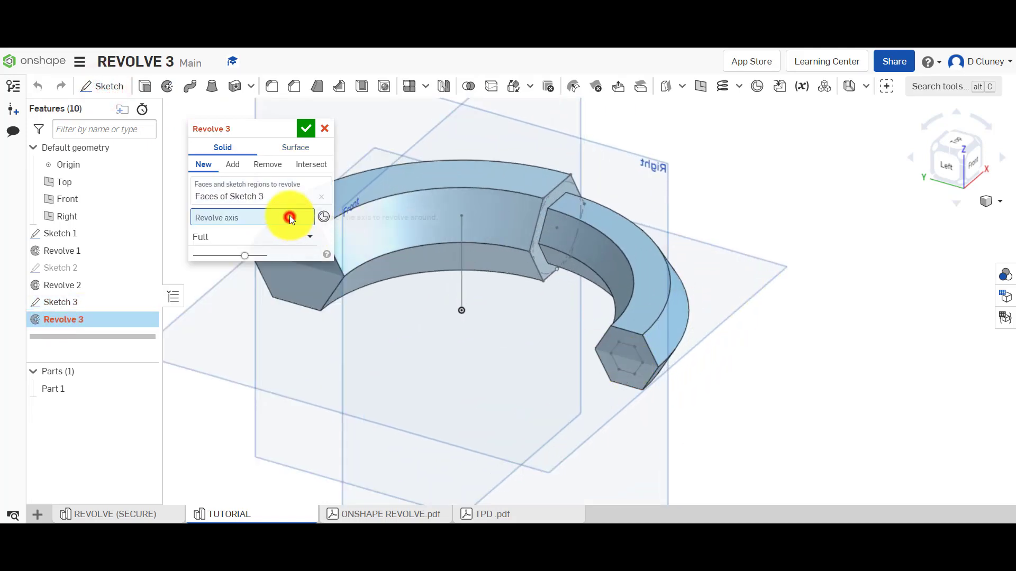
click(462, 265)
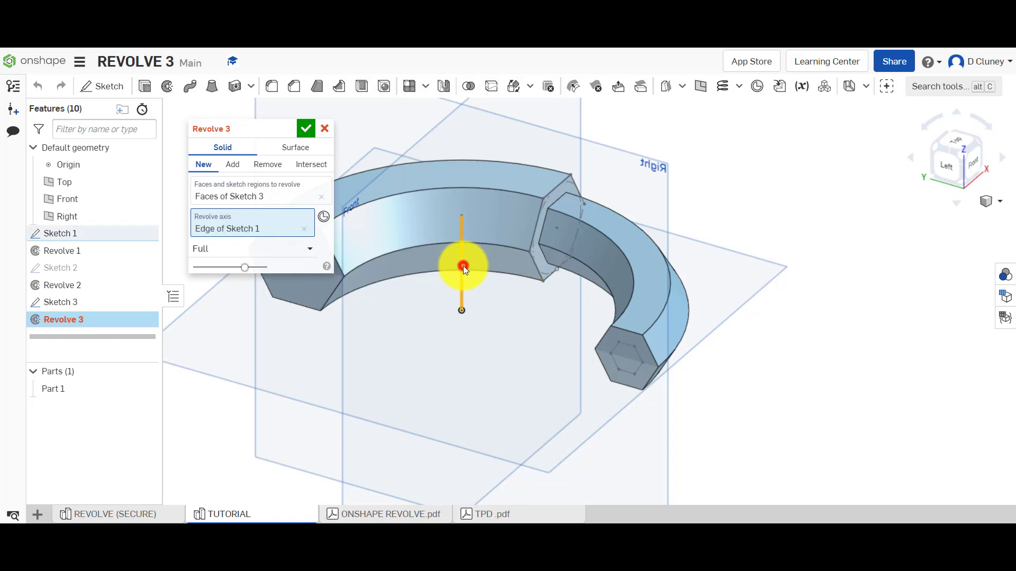
click(307, 232)
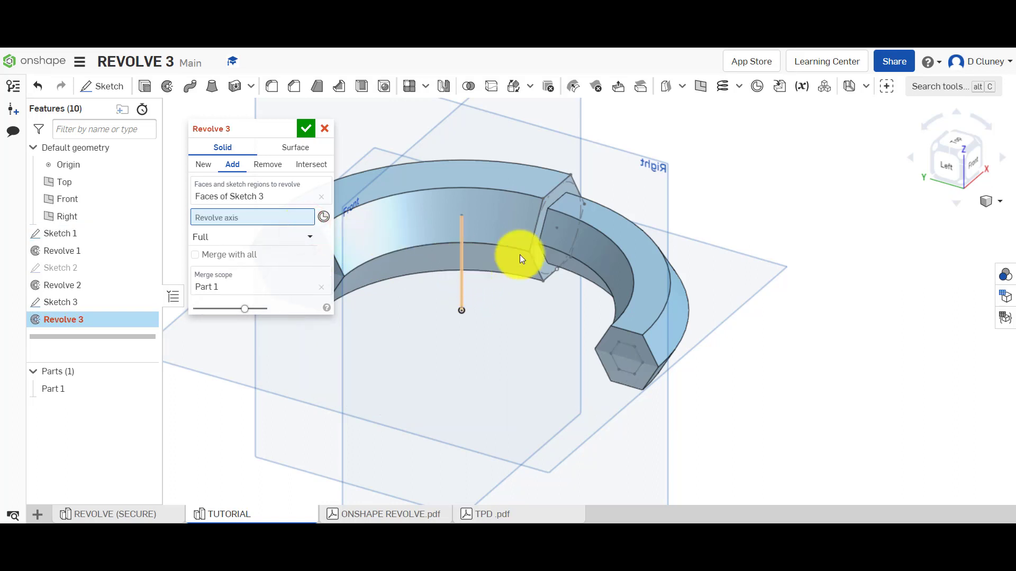
click(598, 277)
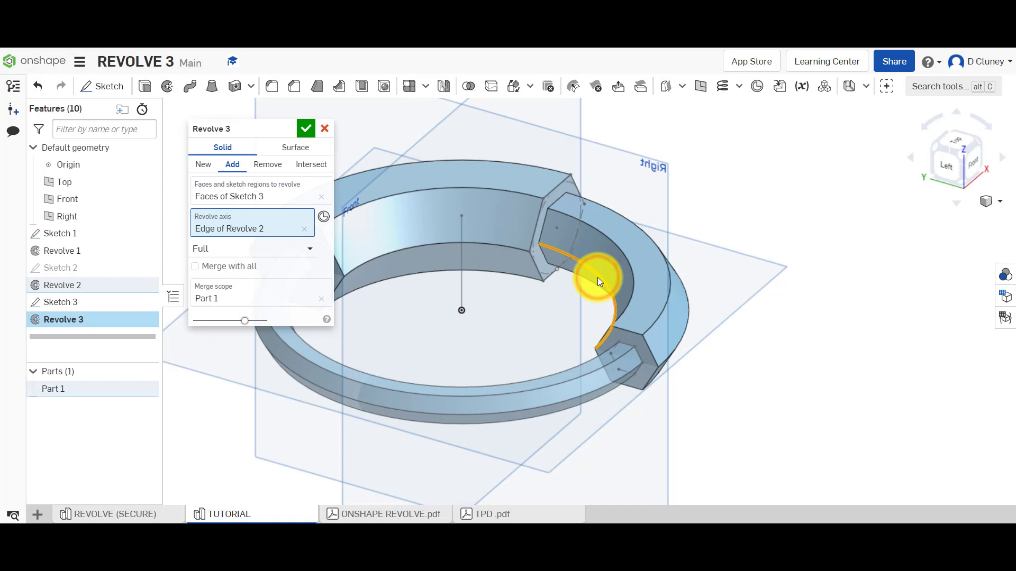
click(597, 277)
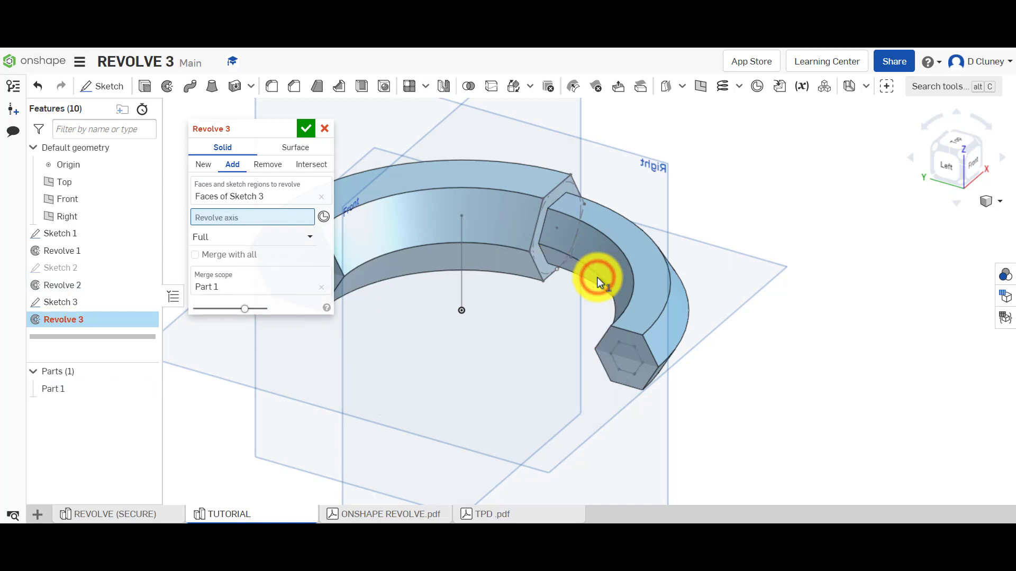
click(608, 258)
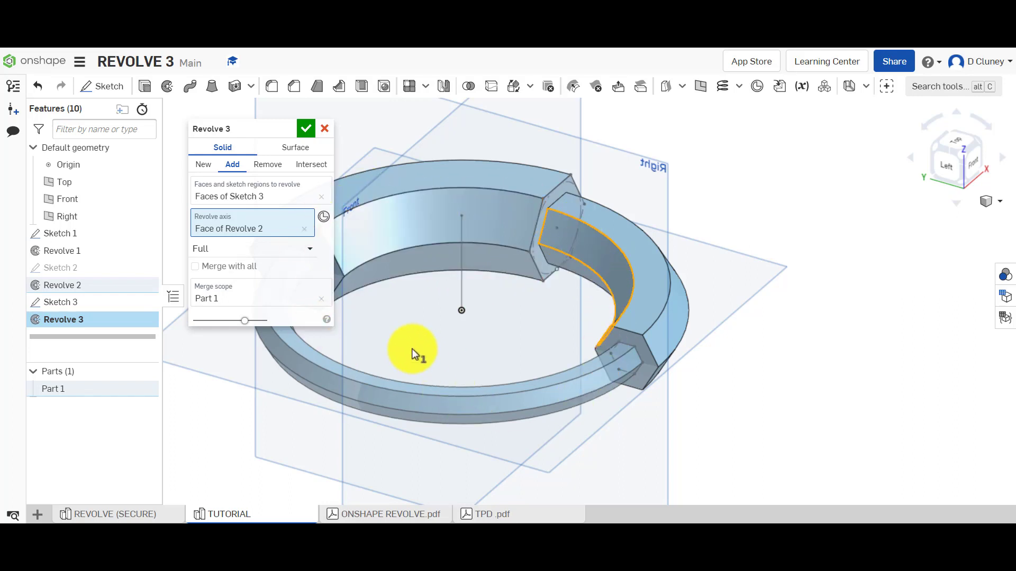
Step: Set Revolve 3 to one direction at 90°, adding to Part 1, and confirm
click(231, 249)
click(234, 288)
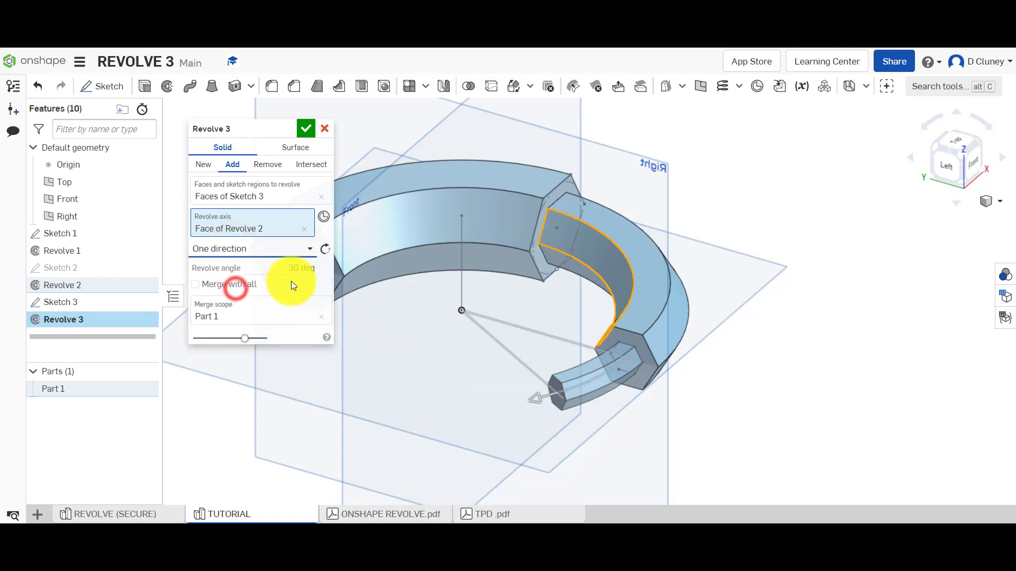
click(287, 270)
text(4)
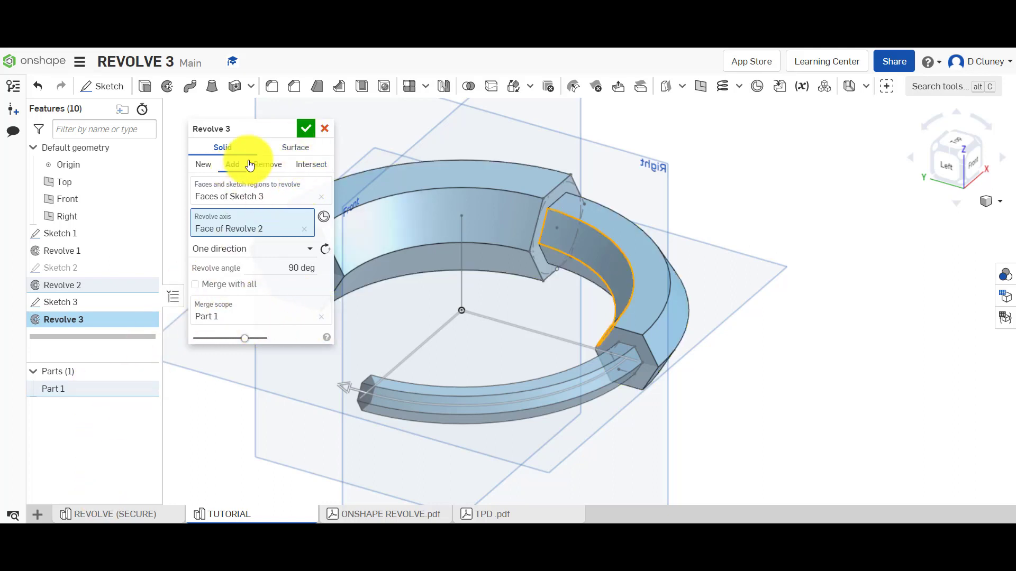
click(304, 129)
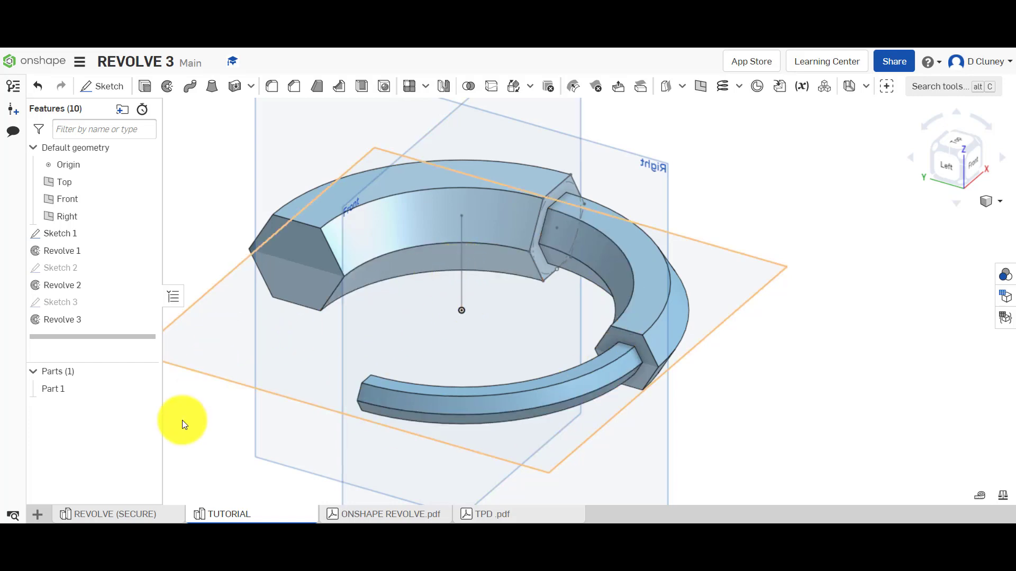
click(145, 513)
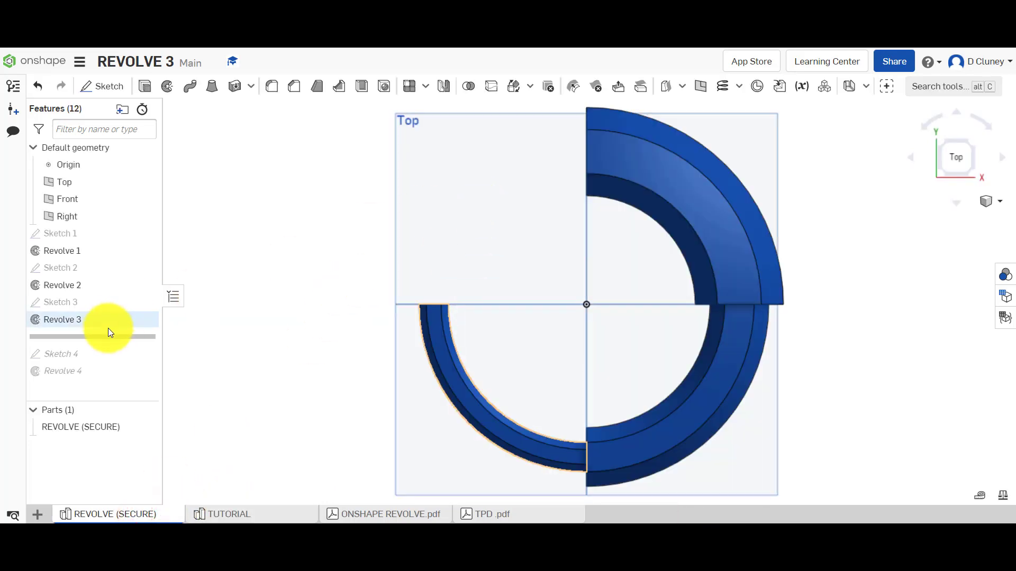
drag(109, 338, 113, 382)
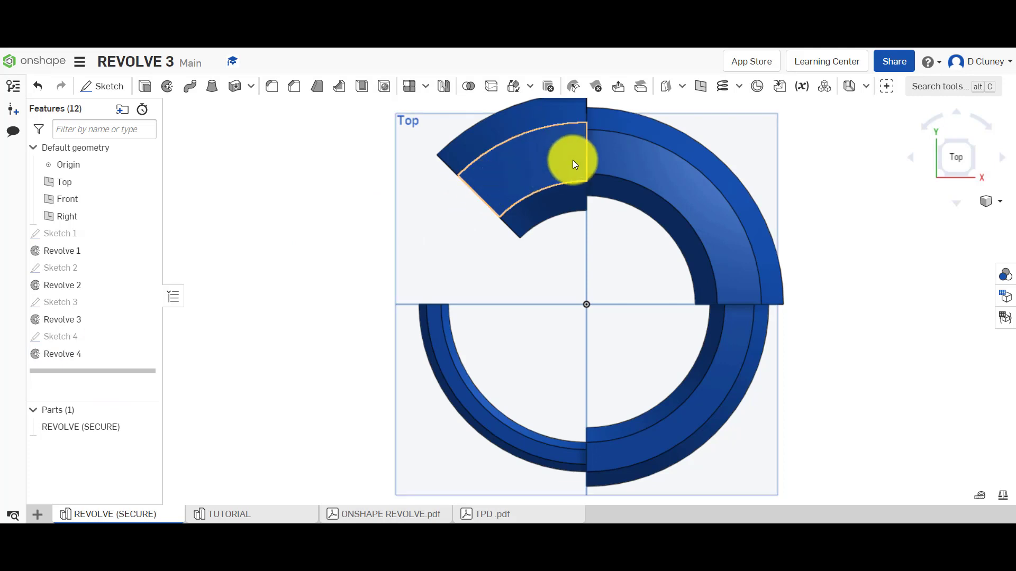
right_click(63, 357)
click(90, 379)
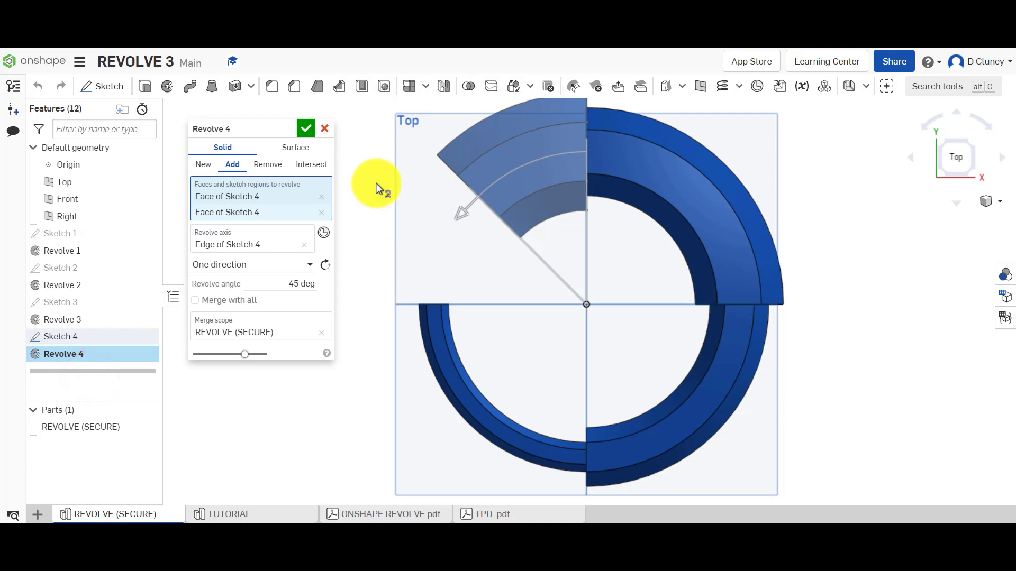
click(325, 129)
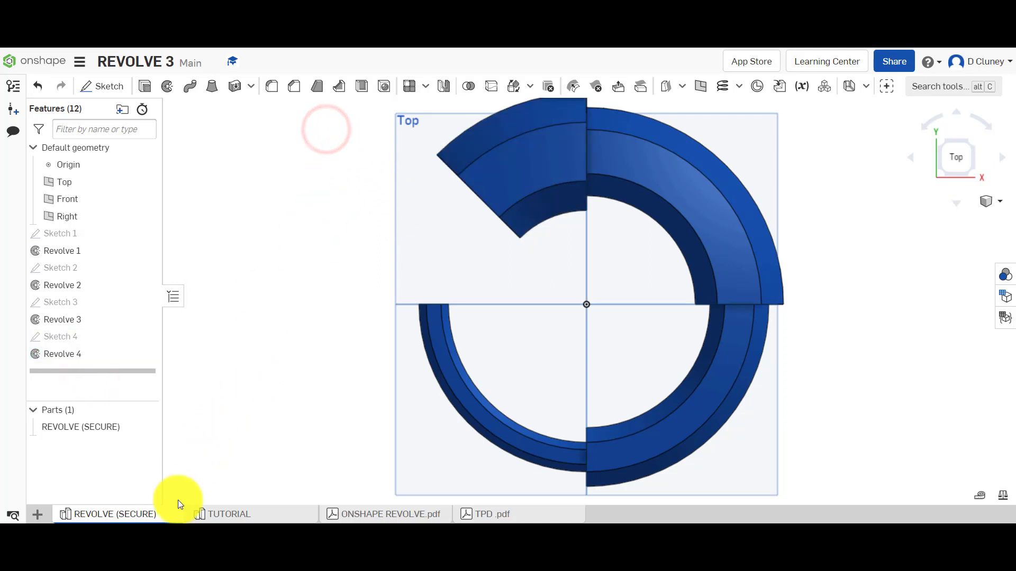
click(213, 516)
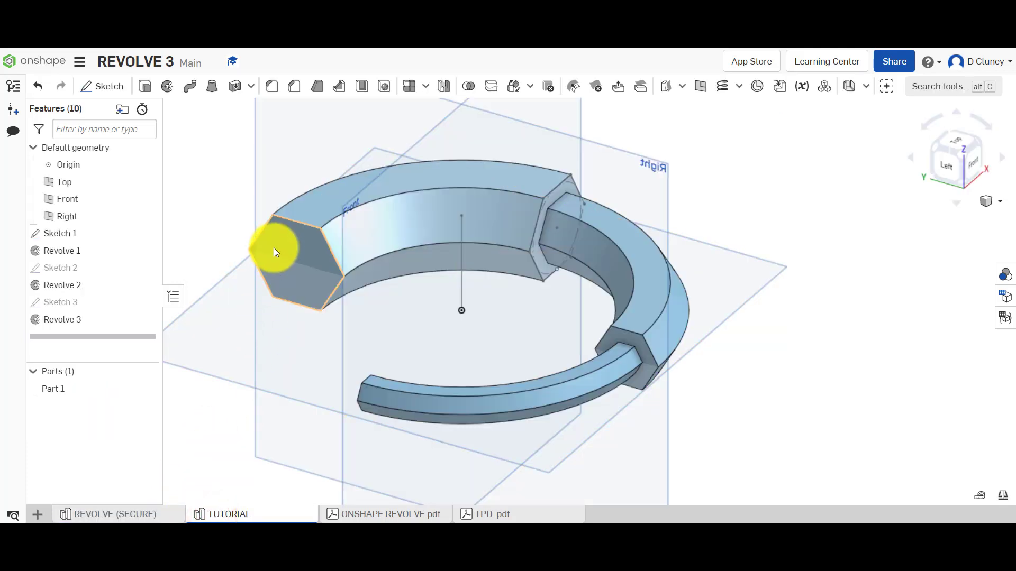
Step: Start Sketch 4 on Revolve 1's hexagonal end face, viewed normal to it
click(108, 86)
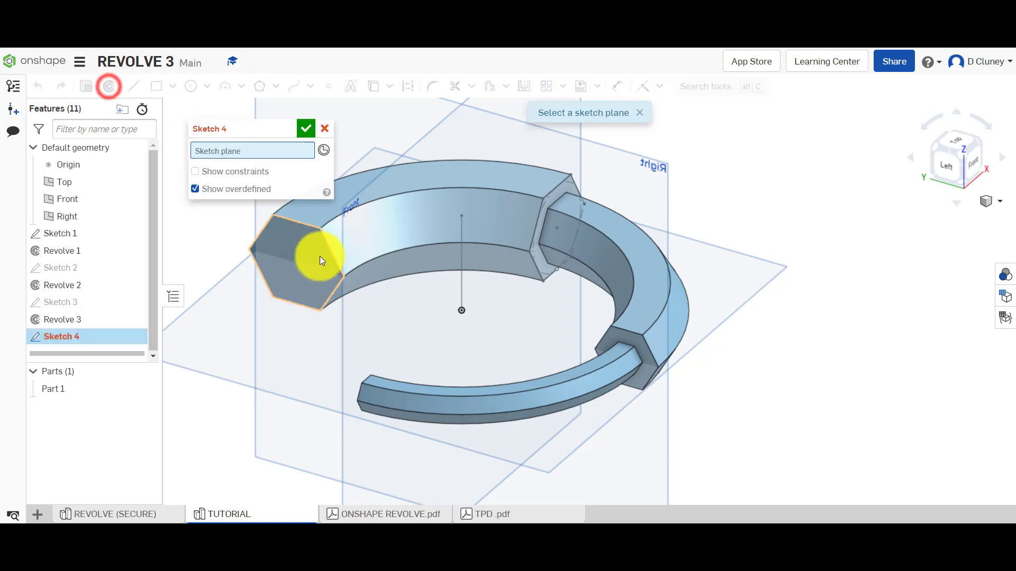
click(310, 251)
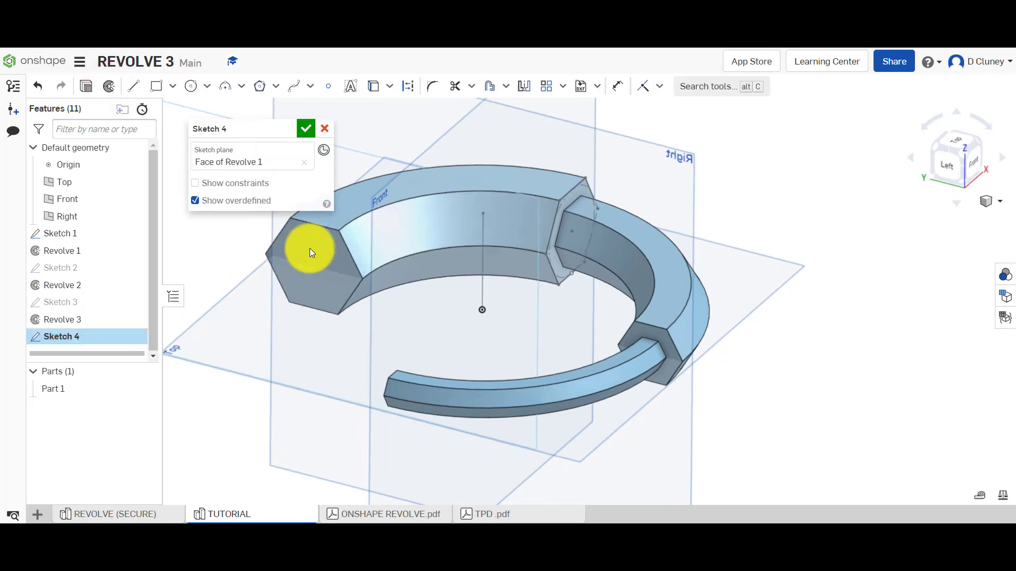
key(n)
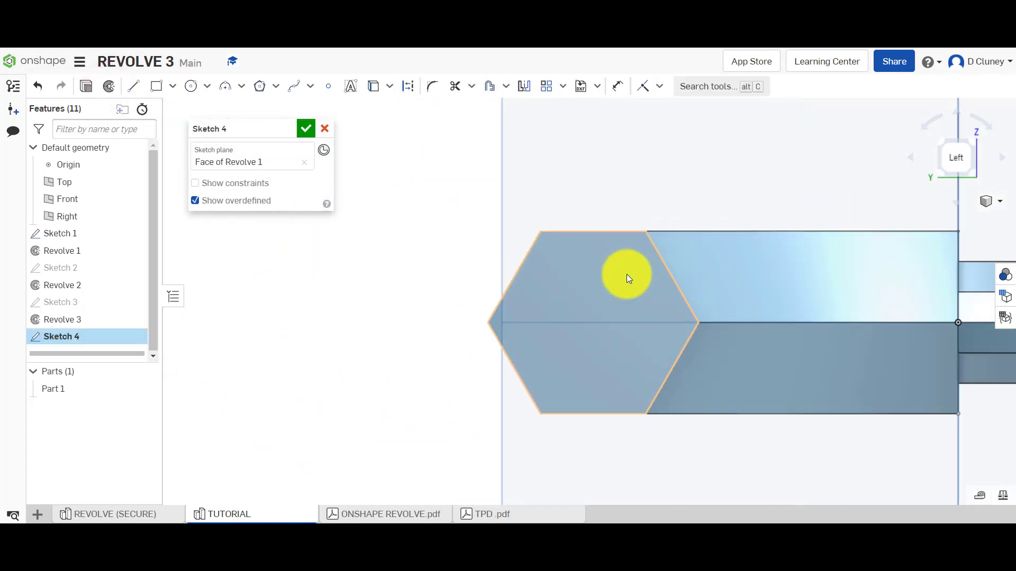
Step: Offset the end-face hexagon 5 mm outward, then return to an isometric view
click(488, 88)
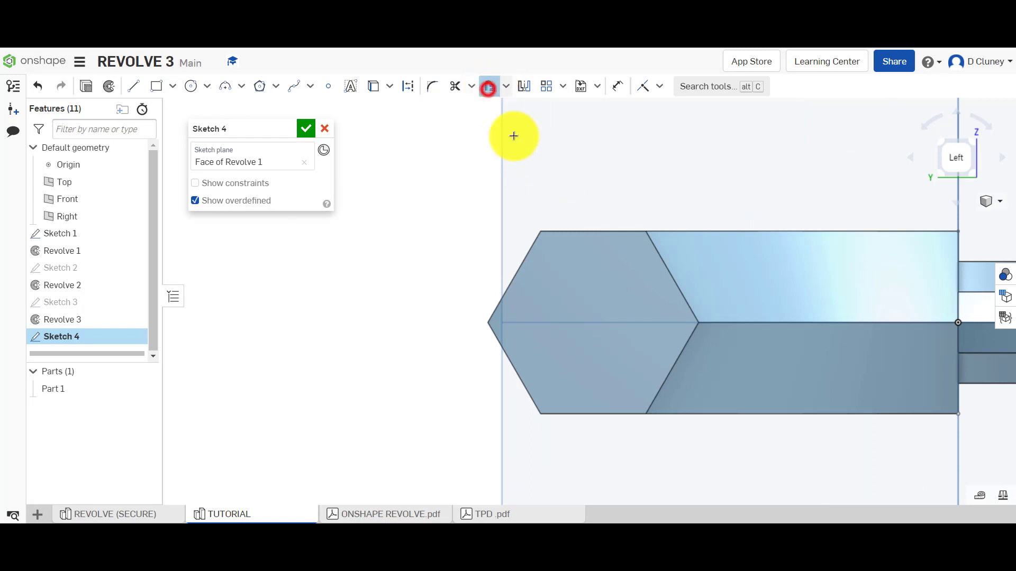
click(592, 272)
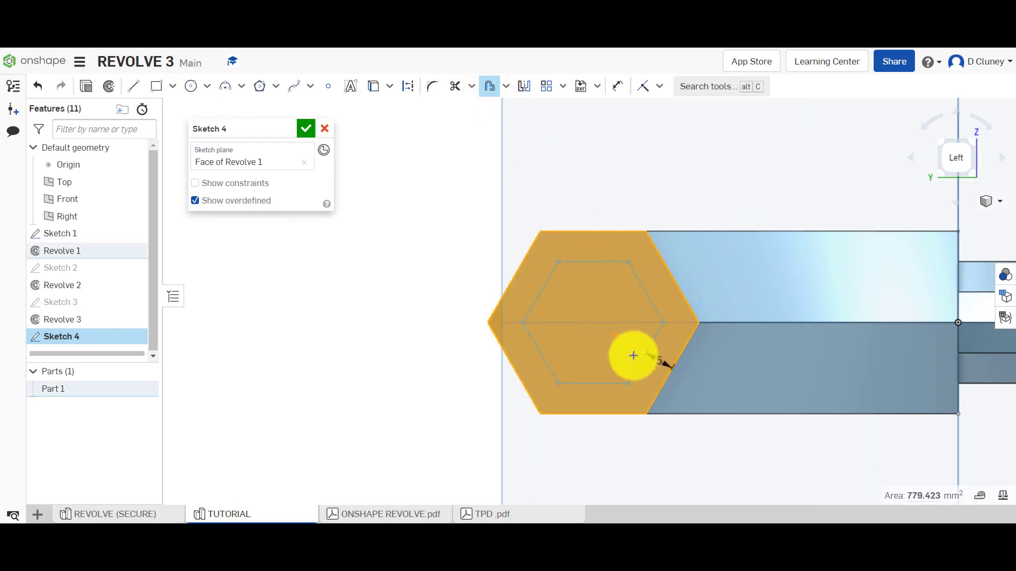
click(623, 343)
mouse_move(670, 366)
mouse_down()
mouse_move(732, 395)
mouse_move(747, 388)
mouse_up()
text(5)
key(Return)
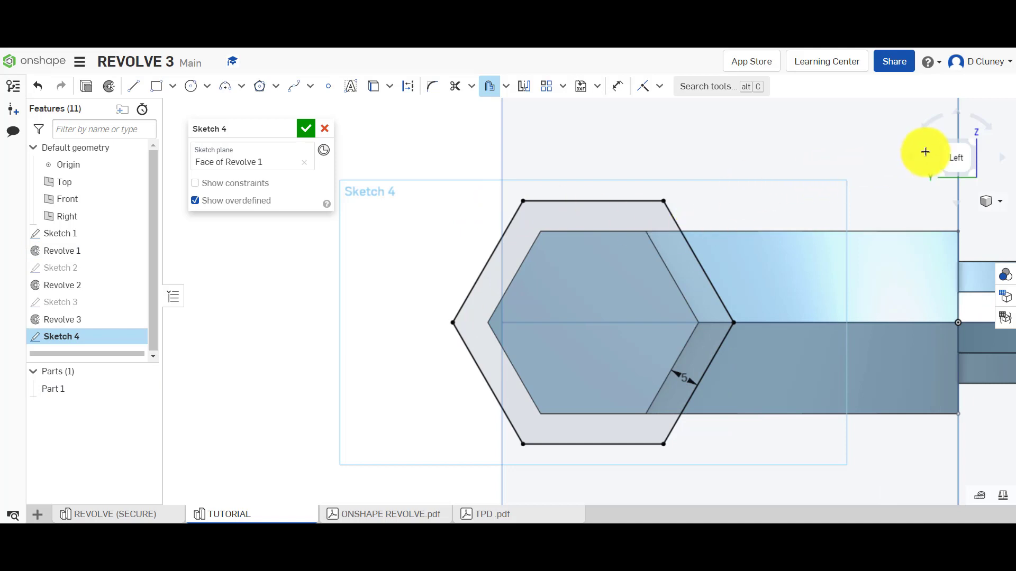
click(975, 141)
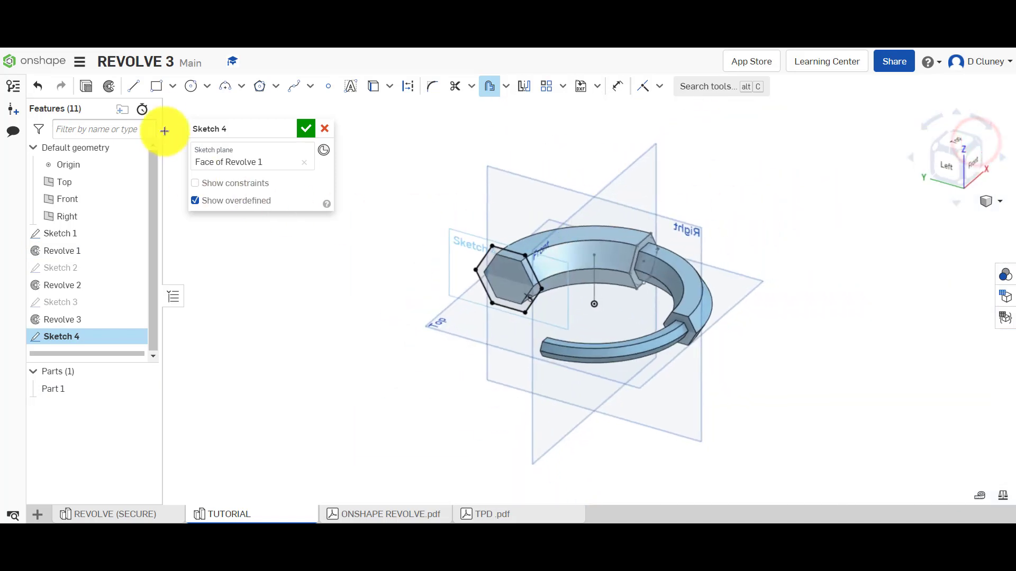
Step: Start Revolve 4 on Sketch 4's hexagon about the Sketch 1 edge
click(107, 88)
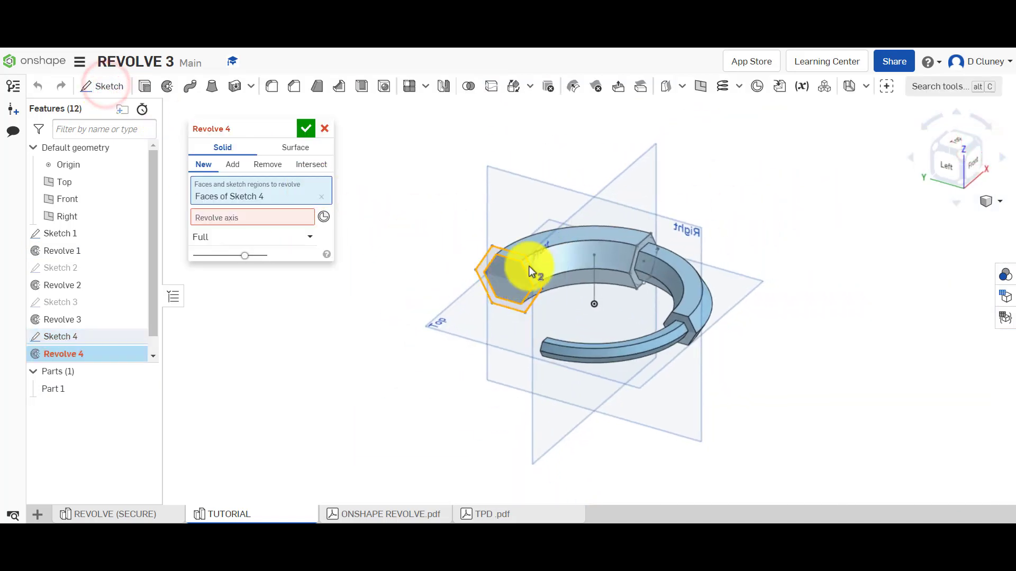
scroll(531, 259, up, 2)
scroll(531, 260, up, 3)
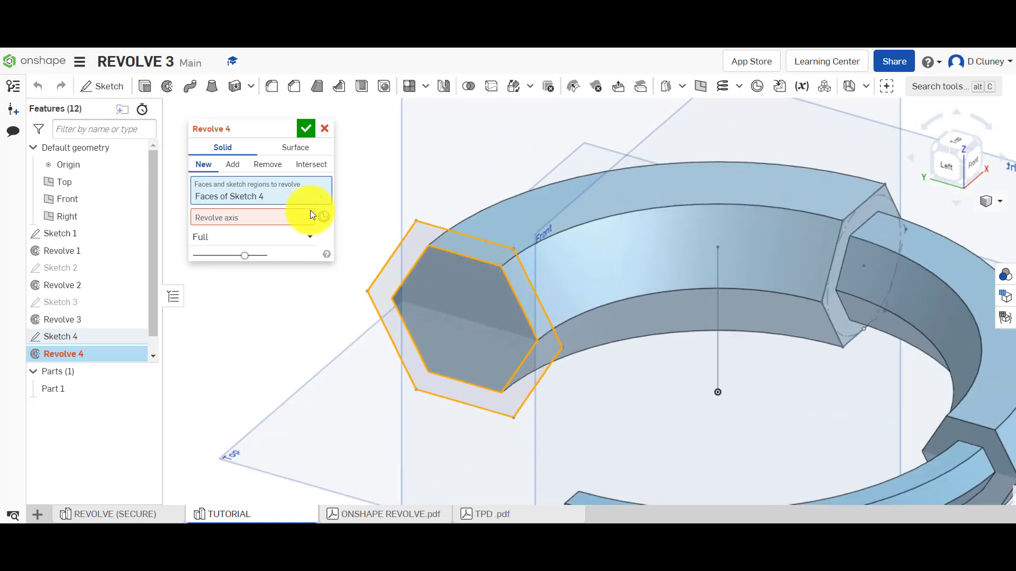
click(262, 218)
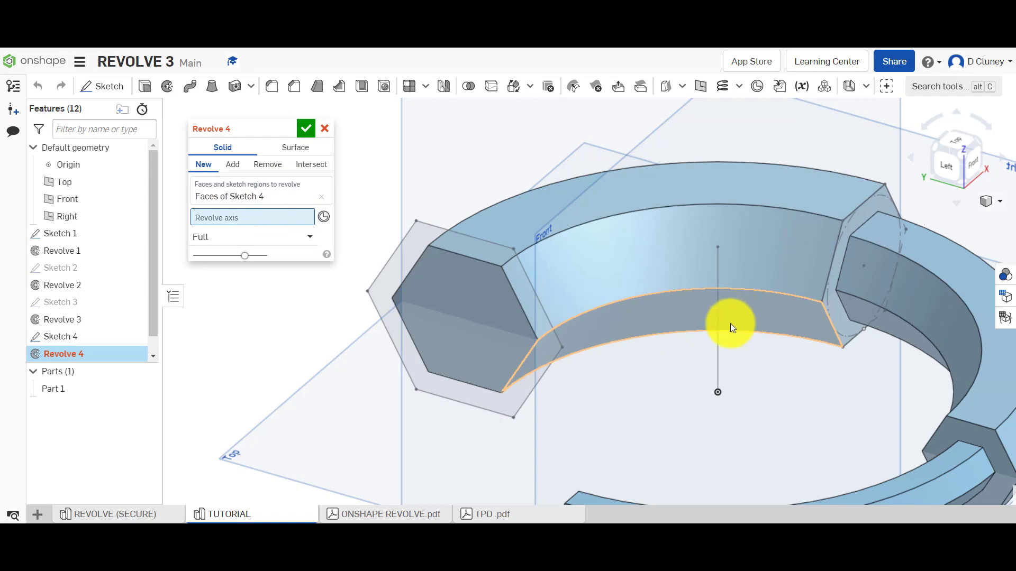
click(715, 346)
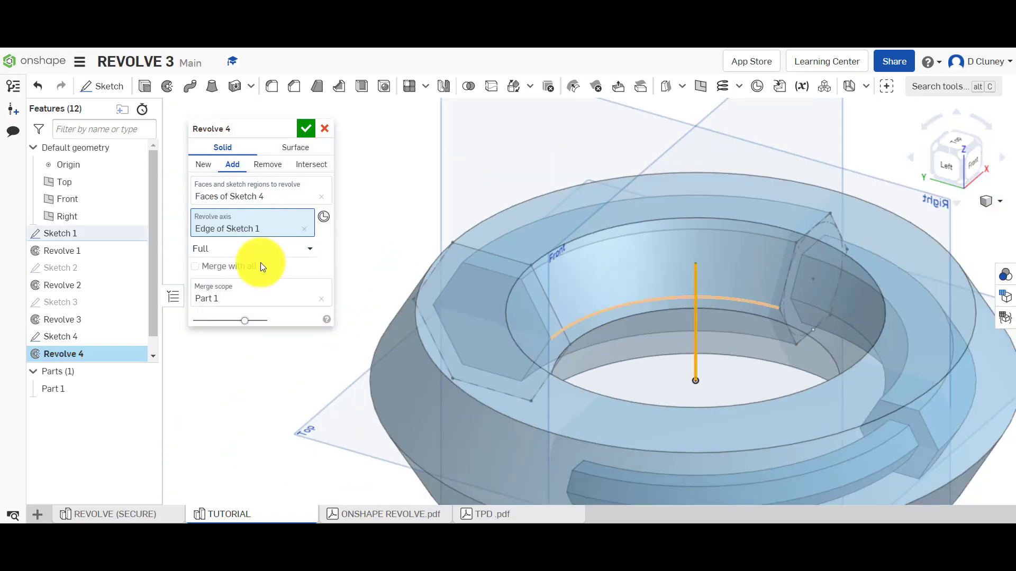
Step: Set Revolve 4 to one direction with a 45° angle
click(235, 249)
click(233, 287)
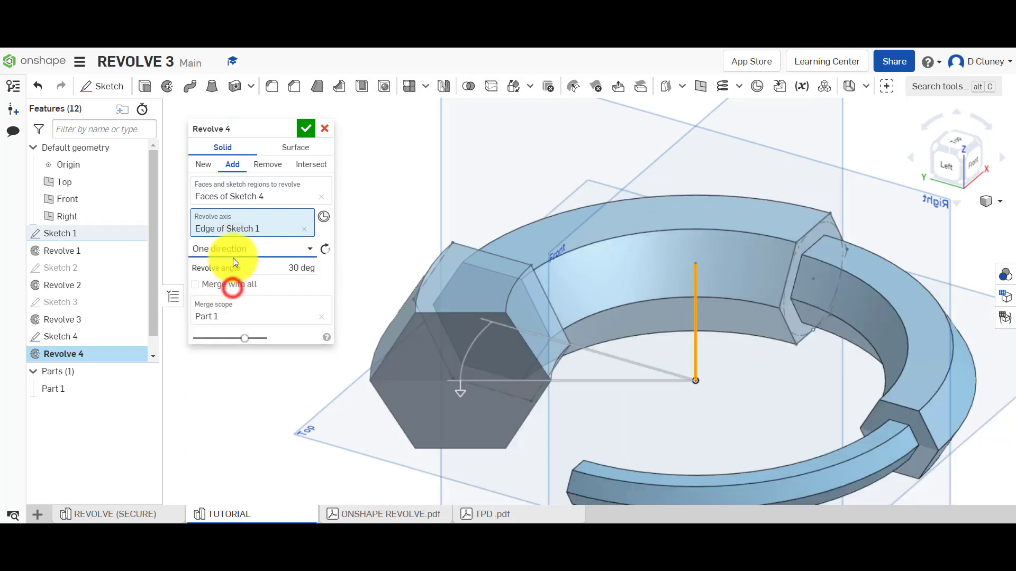
click(298, 270)
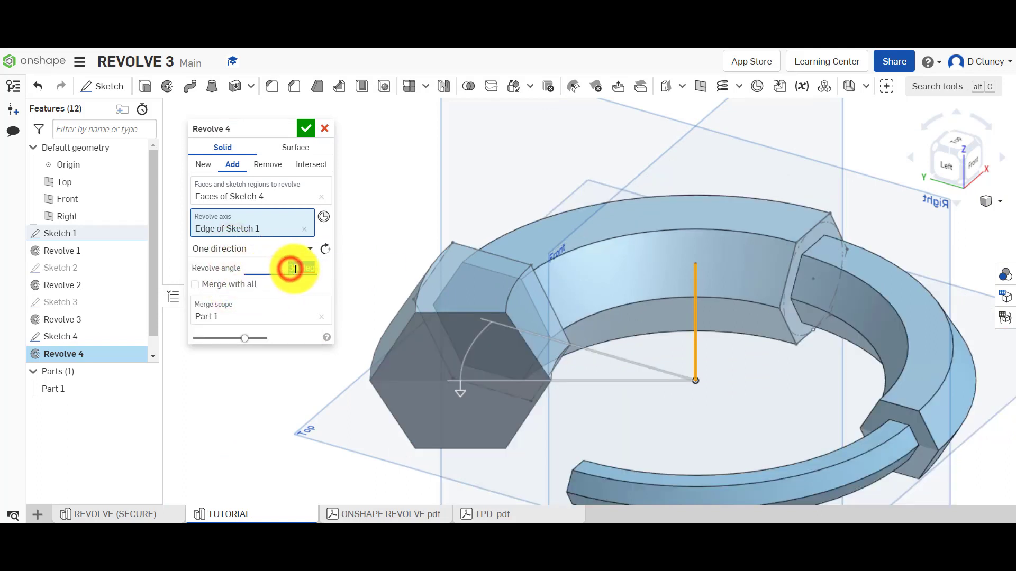
text(45)
key(Return)
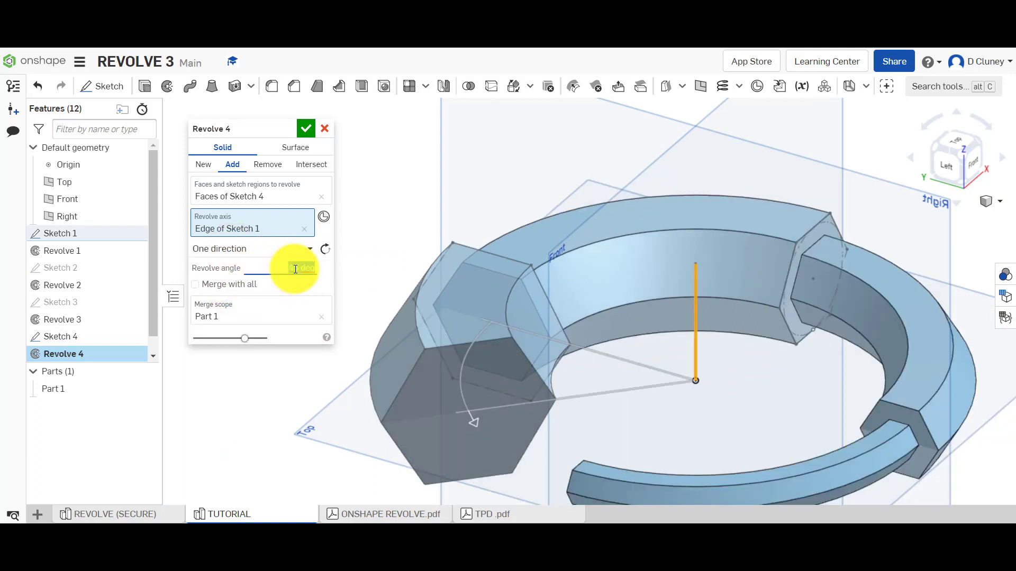
scroll(416, 227, up, 3)
scroll(415, 227, down, 4)
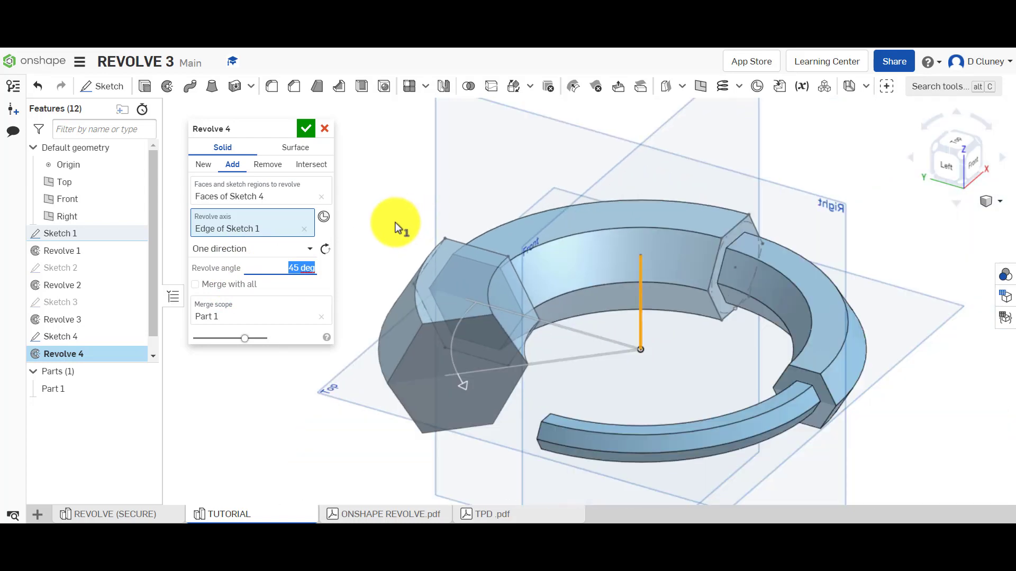
right_drag(396, 224, 422, 298)
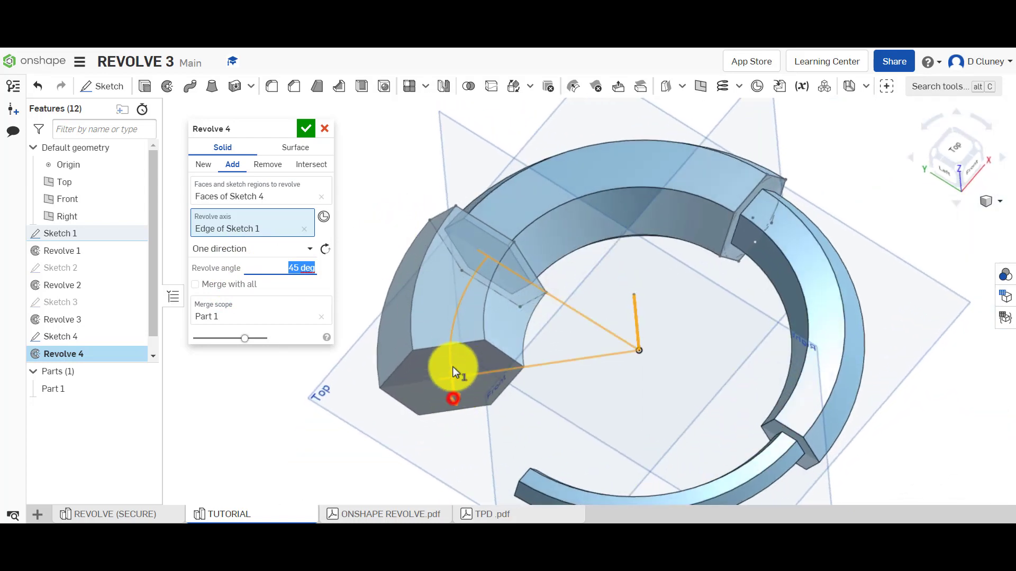
drag(453, 397, 452, 363)
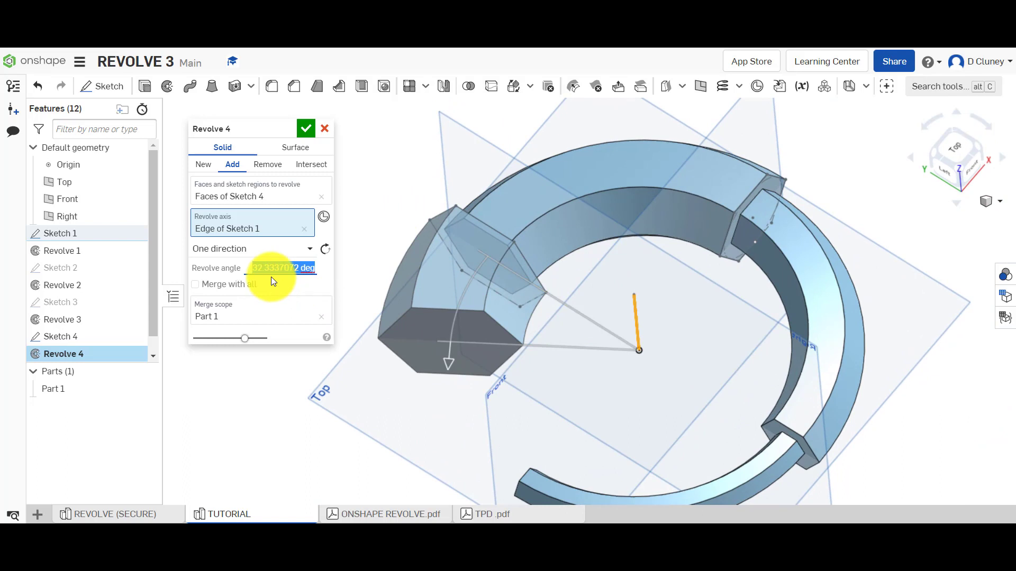
text(45)
key(Return)
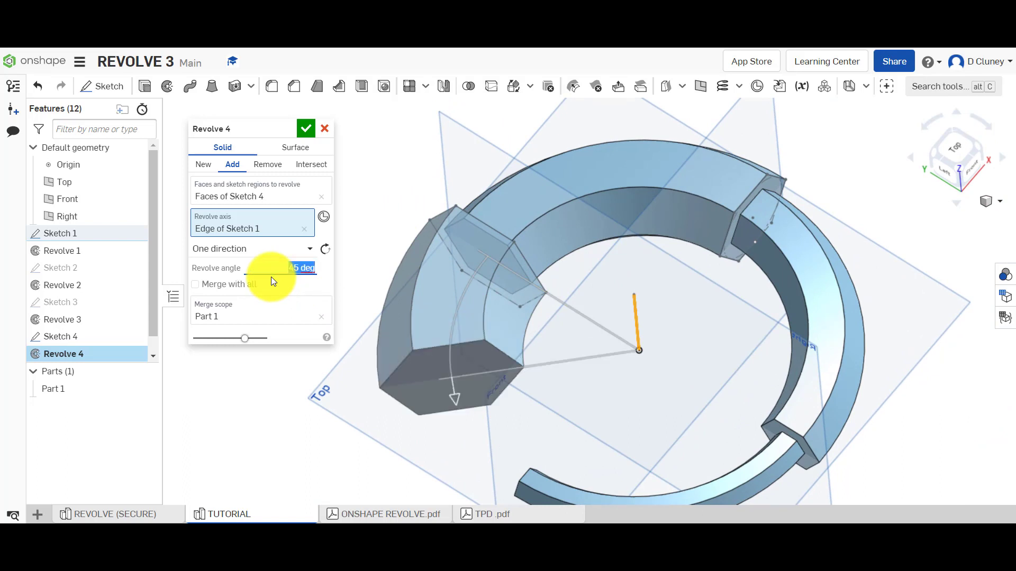
Step: Flip the sweep direction and back, then commit Revolve 4
click(325, 248)
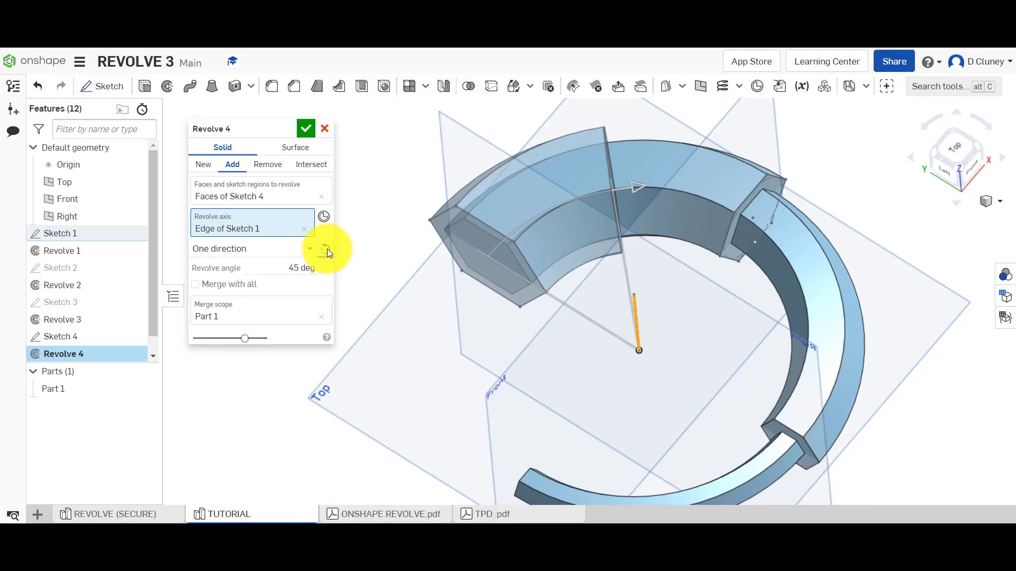
click(327, 249)
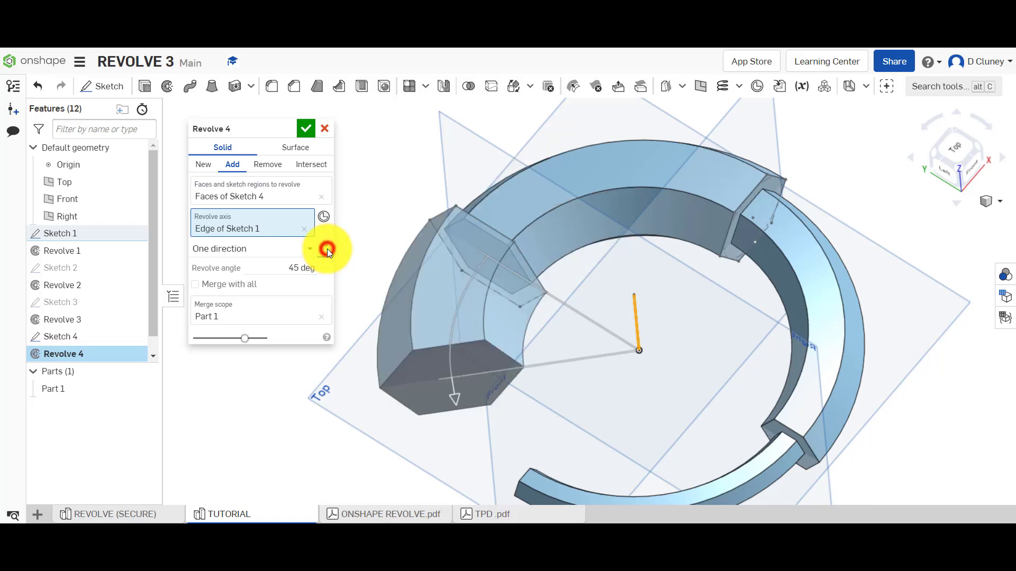
click(304, 132)
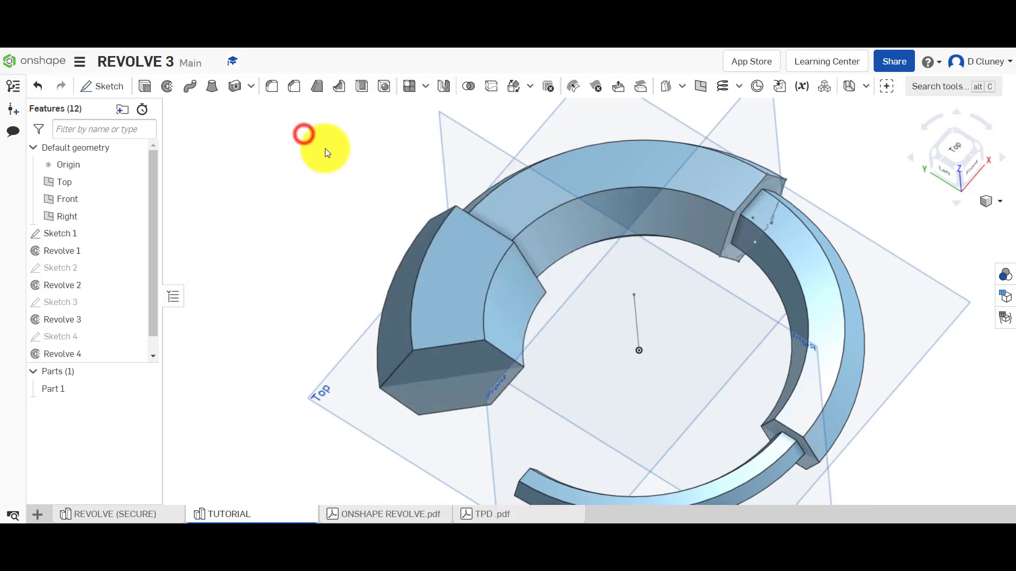
Step: Switch the model view to isometric
click(959, 164)
right_click(815, 244)
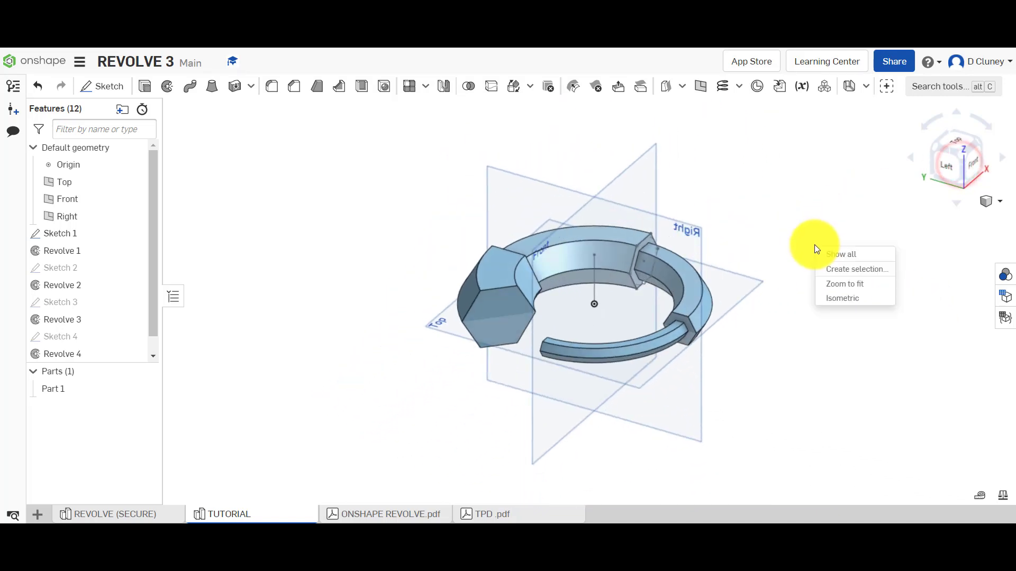
click(858, 300)
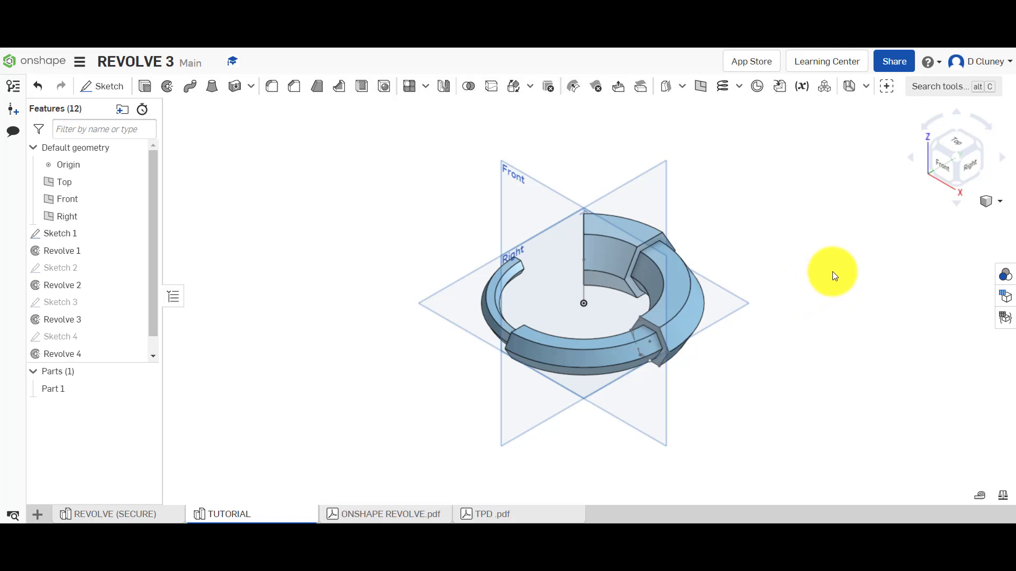
Step: Assign ABS from the material library to Part 1
right_click(87, 389)
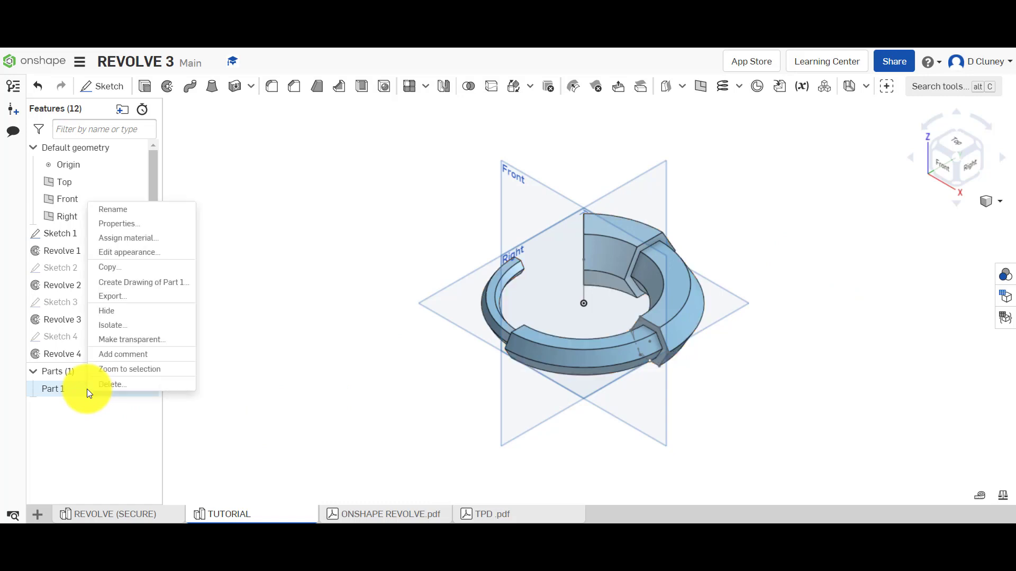
click(139, 243)
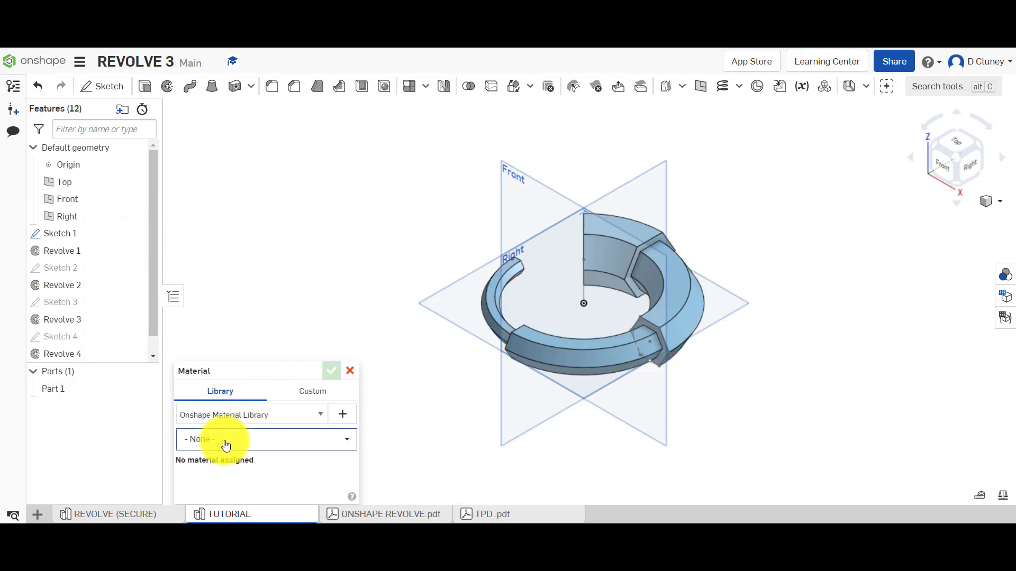
click(226, 446)
text(ABS)
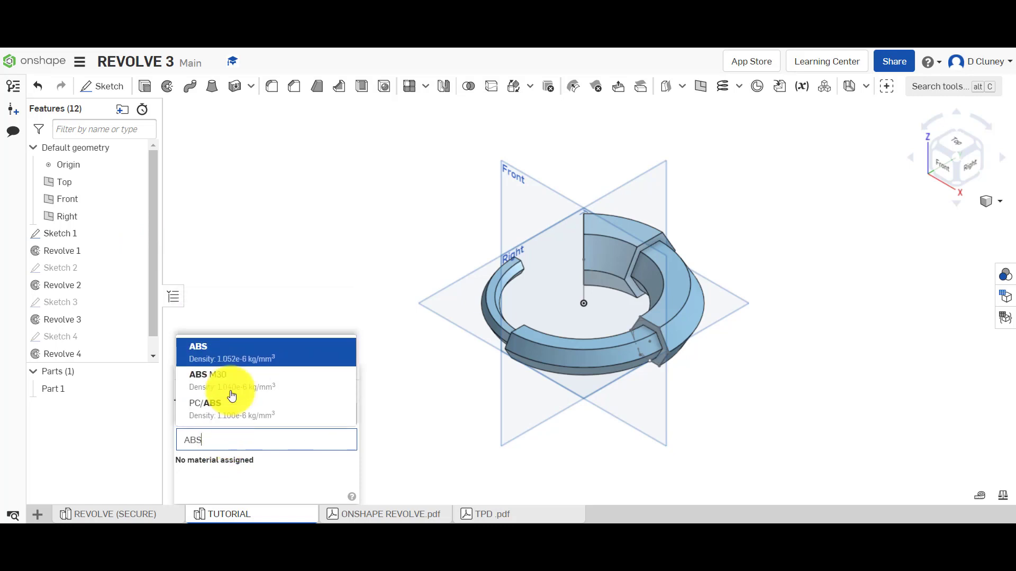
click(236, 345)
click(330, 372)
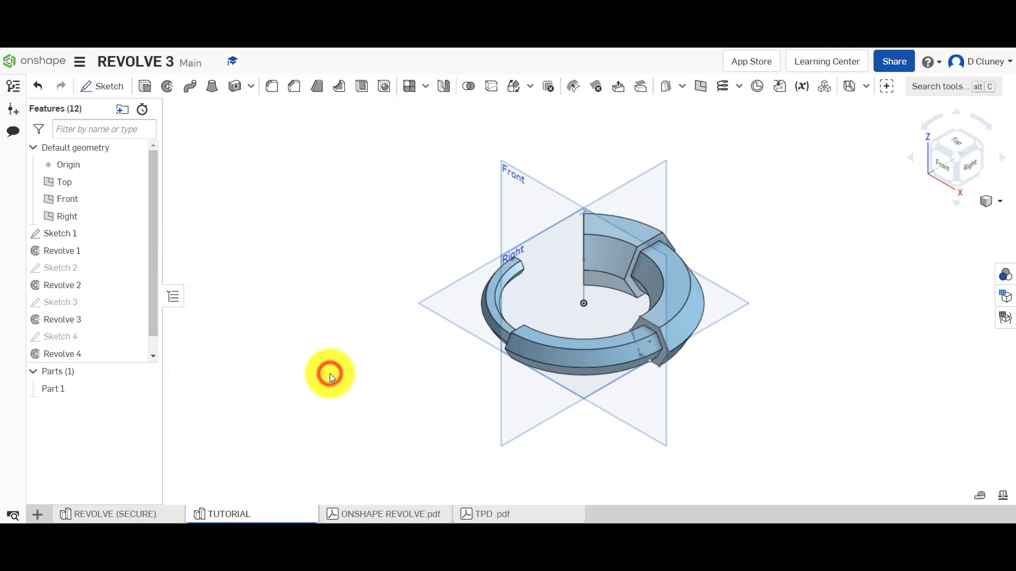
Step: Measure the REVOLVE (SECURE) ring's mass properties (0.189 kg, 179566.137 mm³), then return to TUTORIAL
click(141, 513)
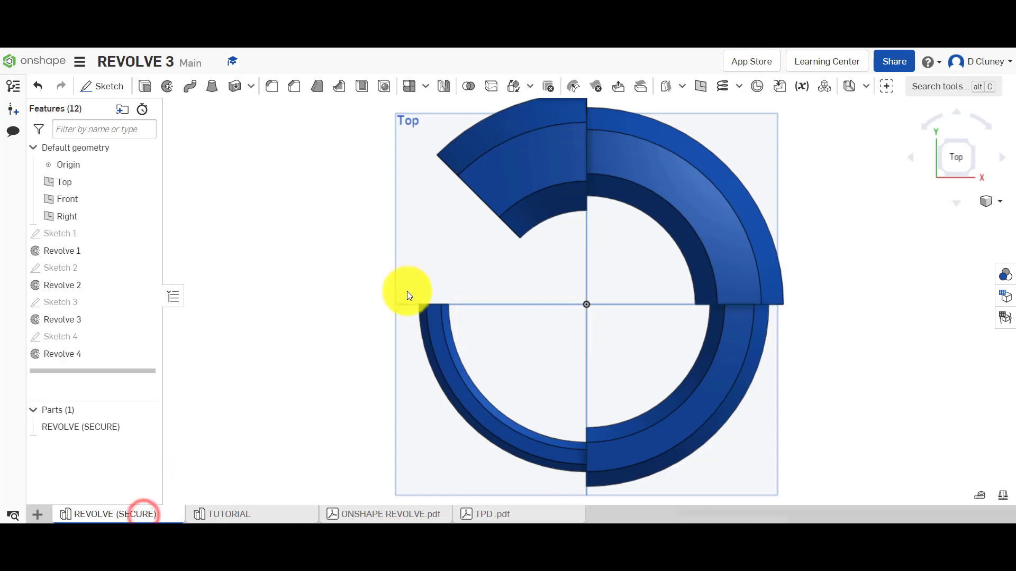
right_click(914, 301)
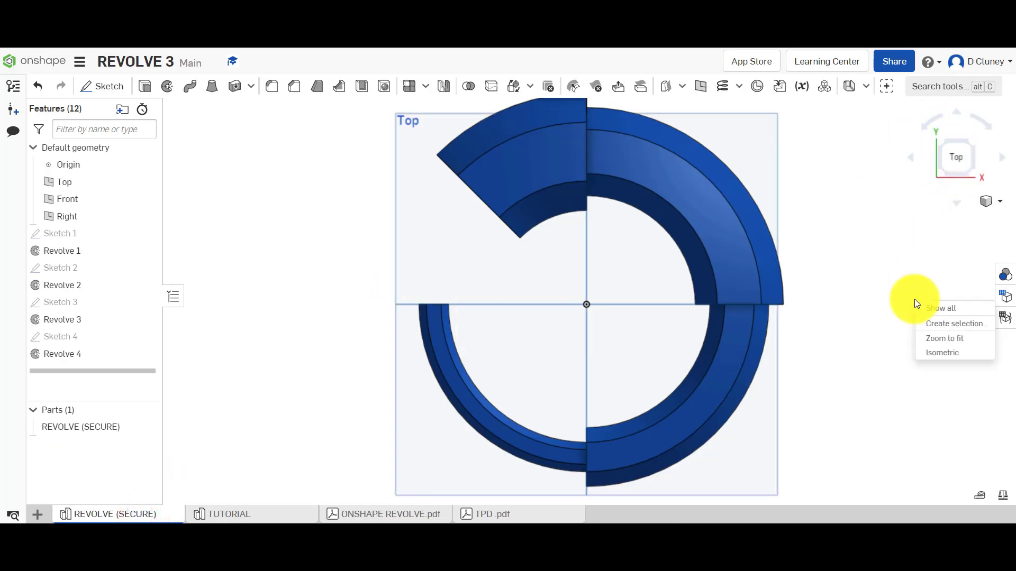
click(941, 353)
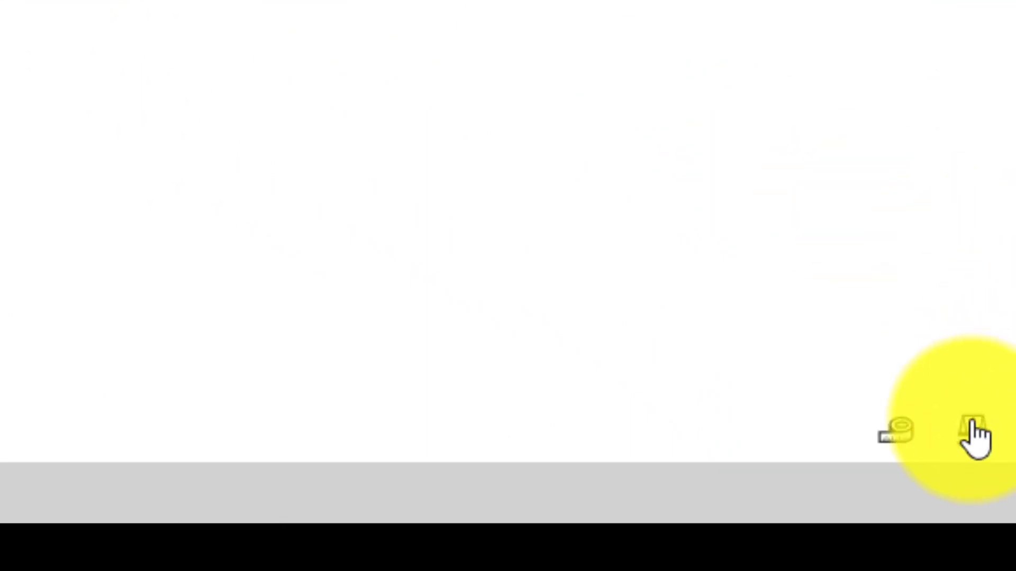
click(973, 431)
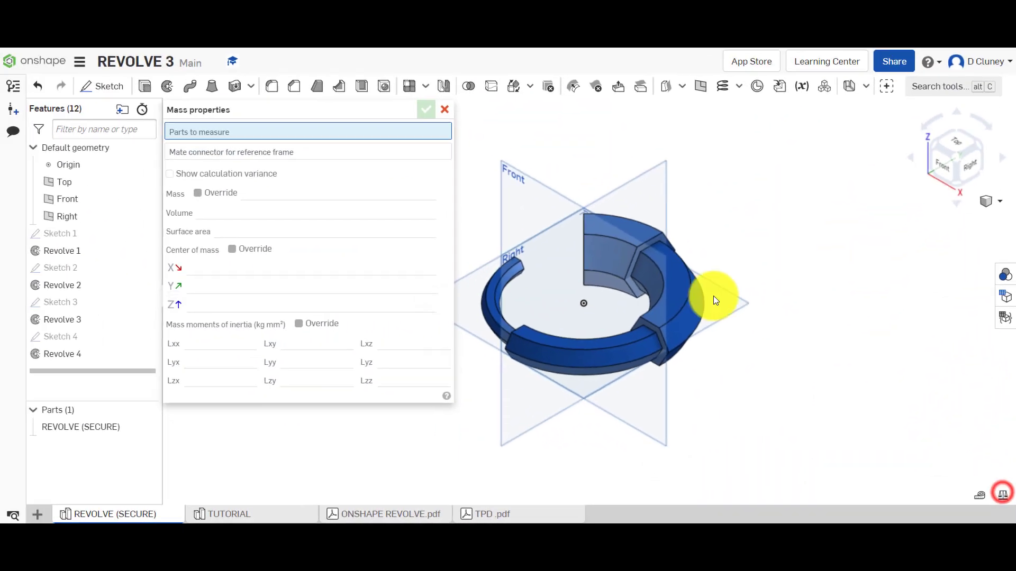
click(608, 253)
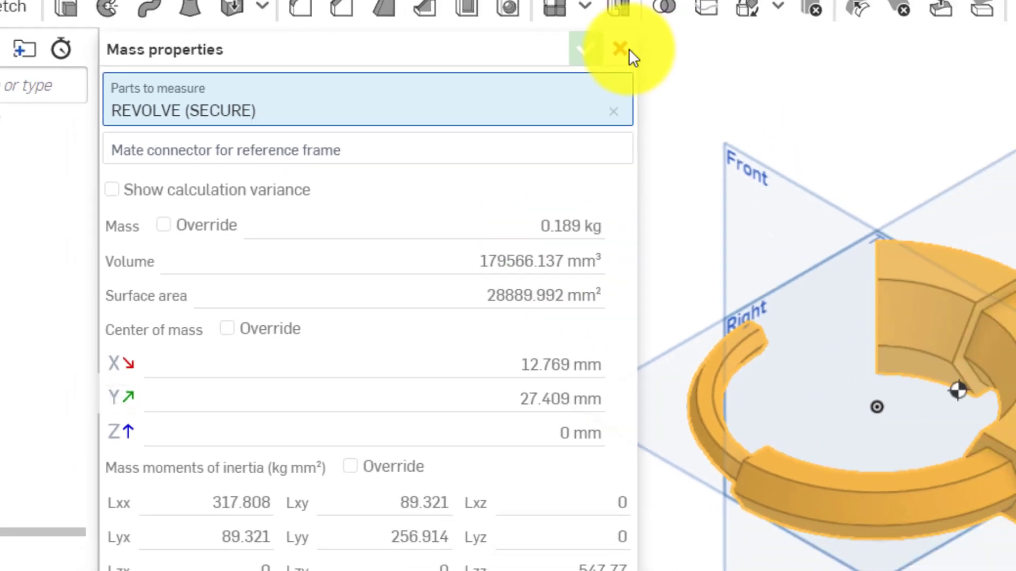
click(603, 53)
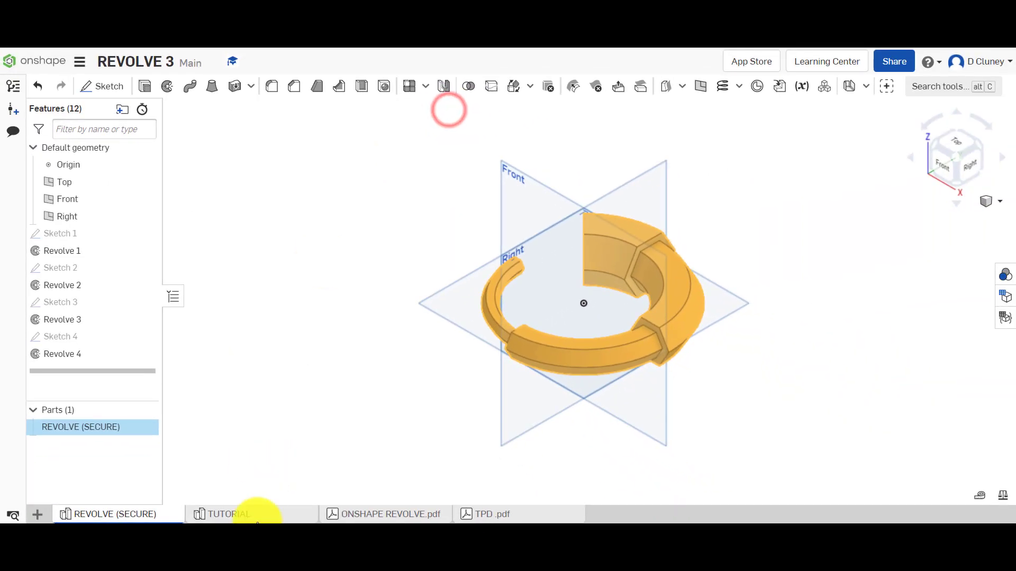
click(257, 518)
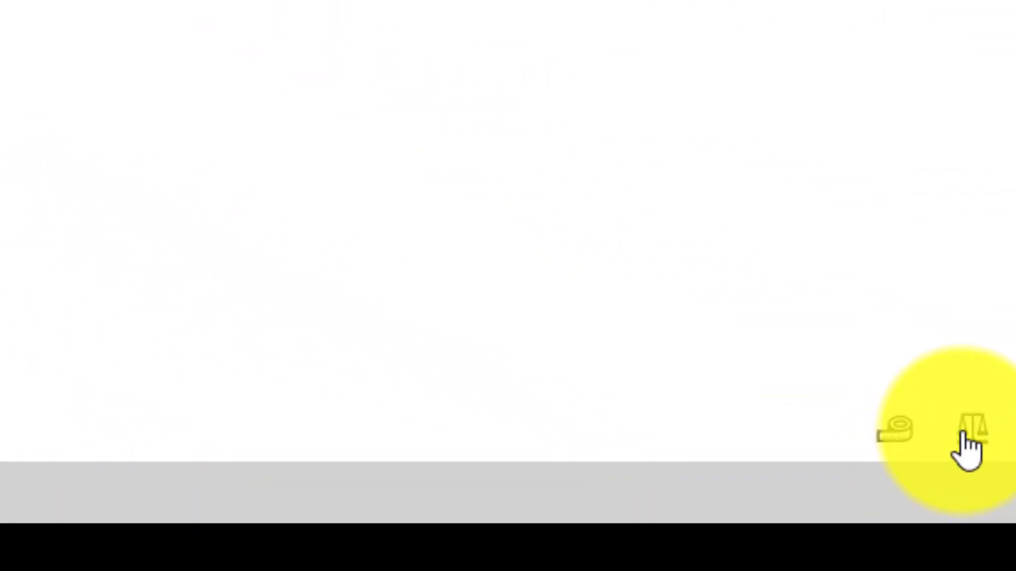
click(983, 455)
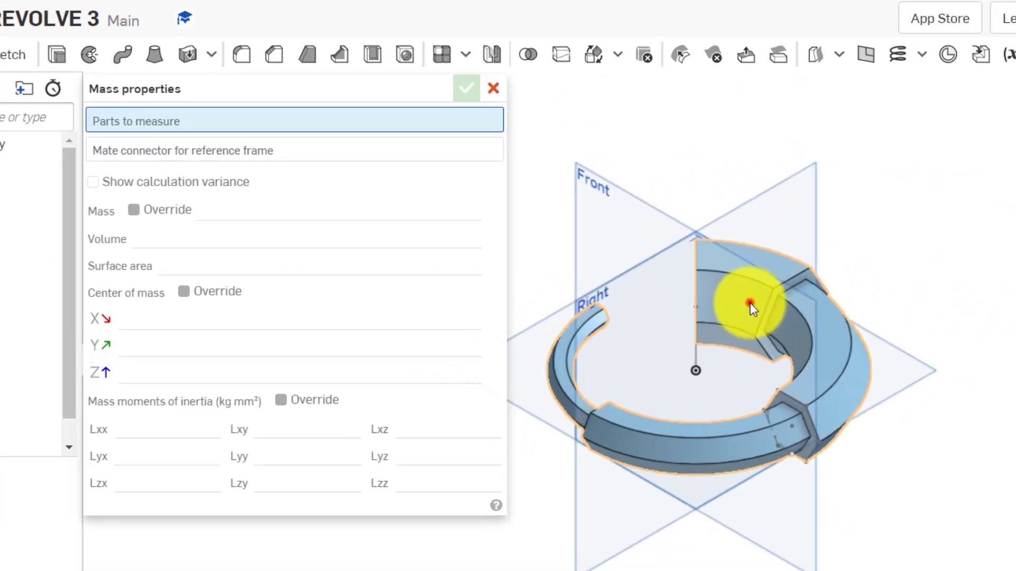
click(750, 302)
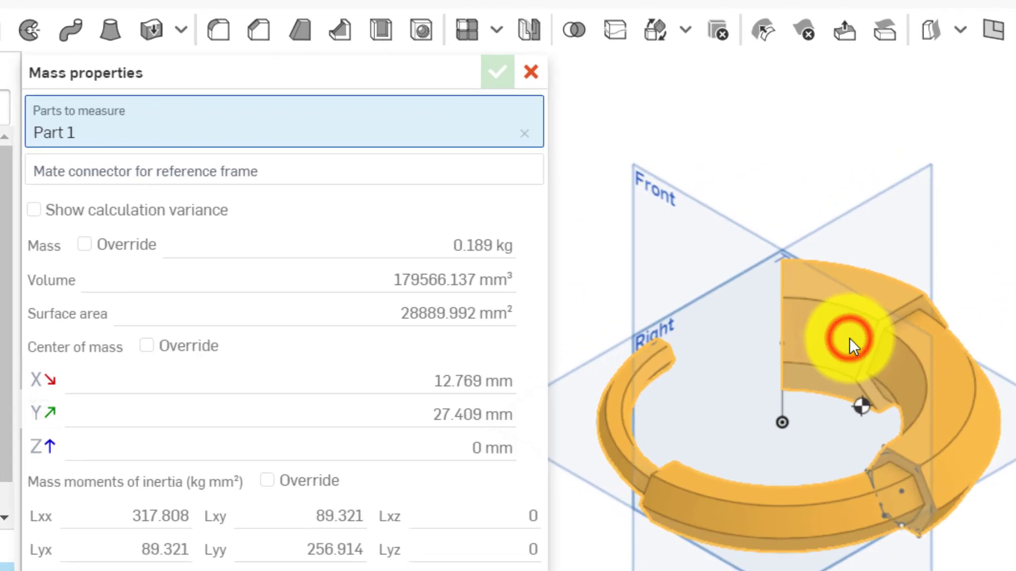
mouse_move(445, 212)
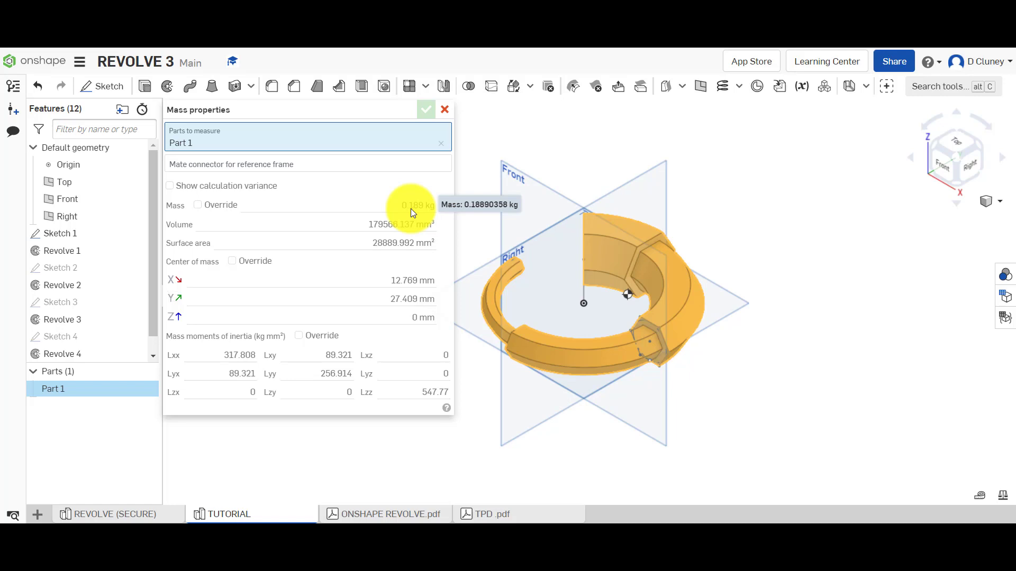
key(Escape)
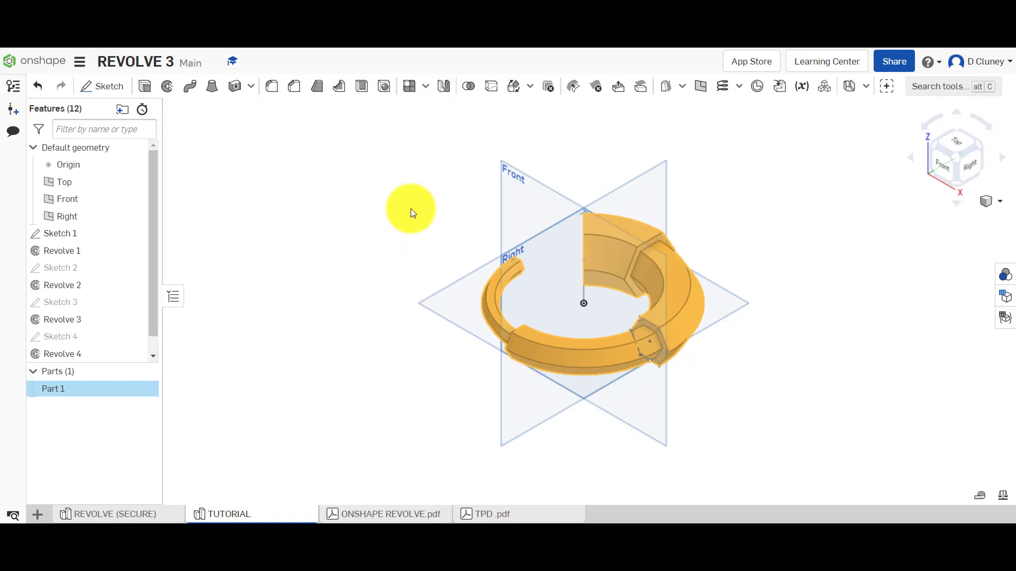
click(376, 265)
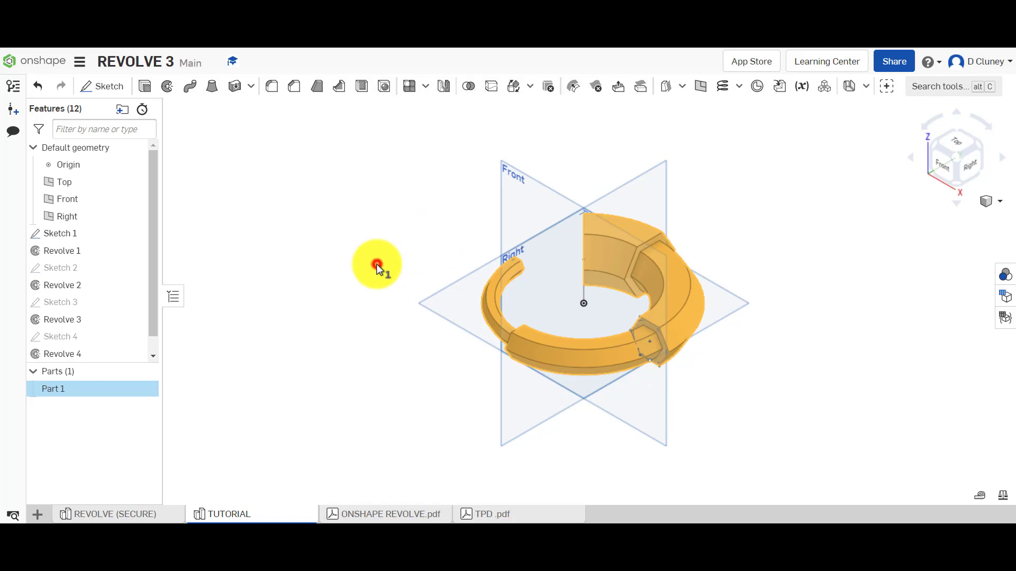